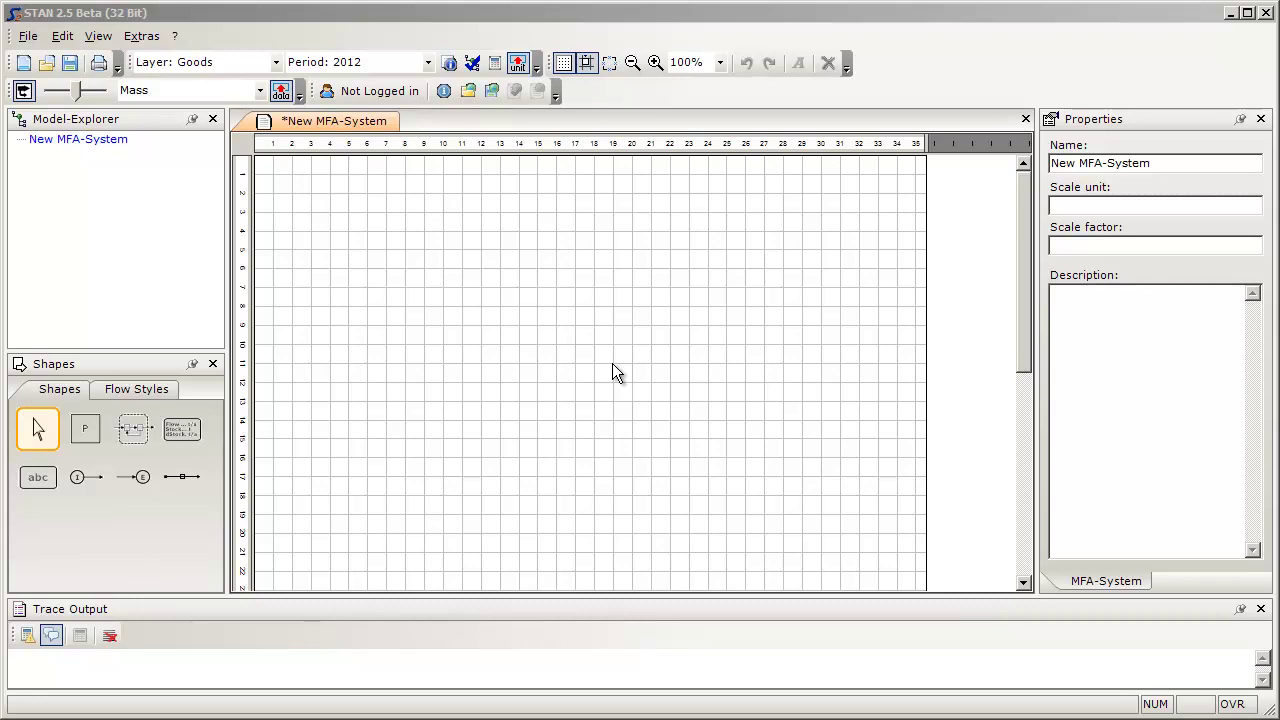
# Auto-hide the Model-Explorer and Shapes windows to enlarge the drawing area
pyautogui.moveTo(228, 252); pyautogui.dragTo(199, 254)
pyautogui.click(193, 120)
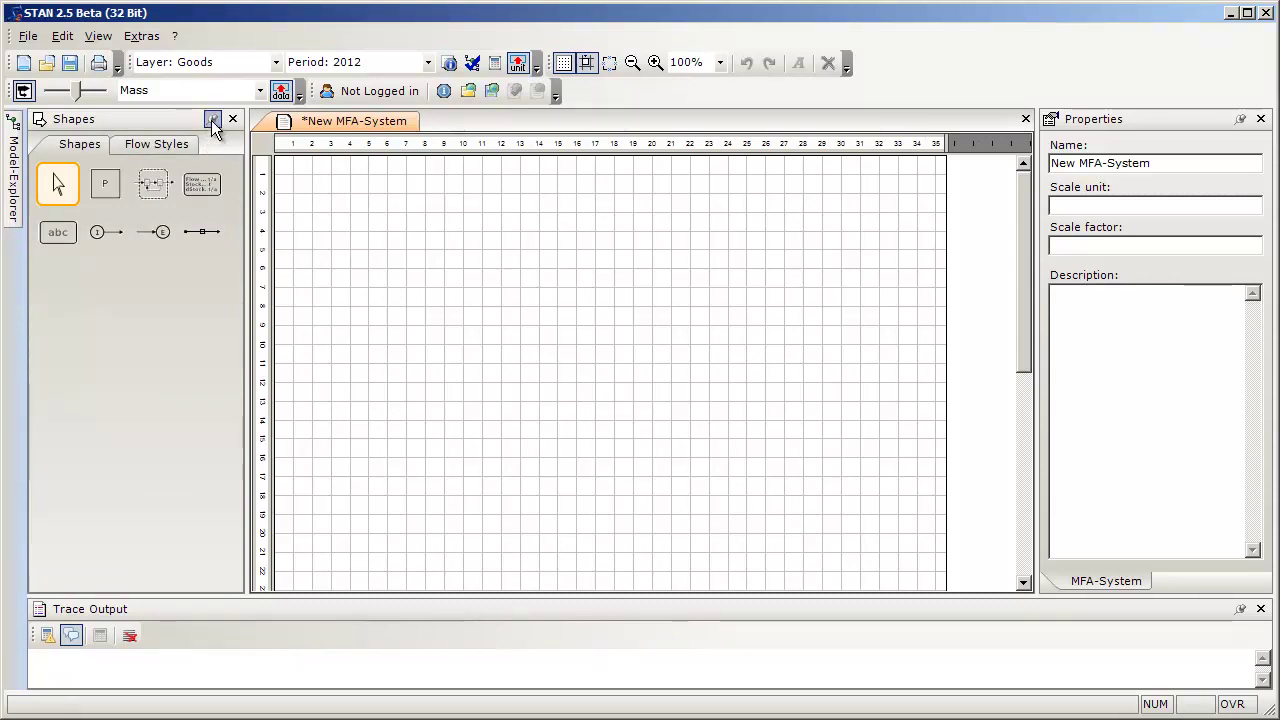
pyautogui.click(211, 120)
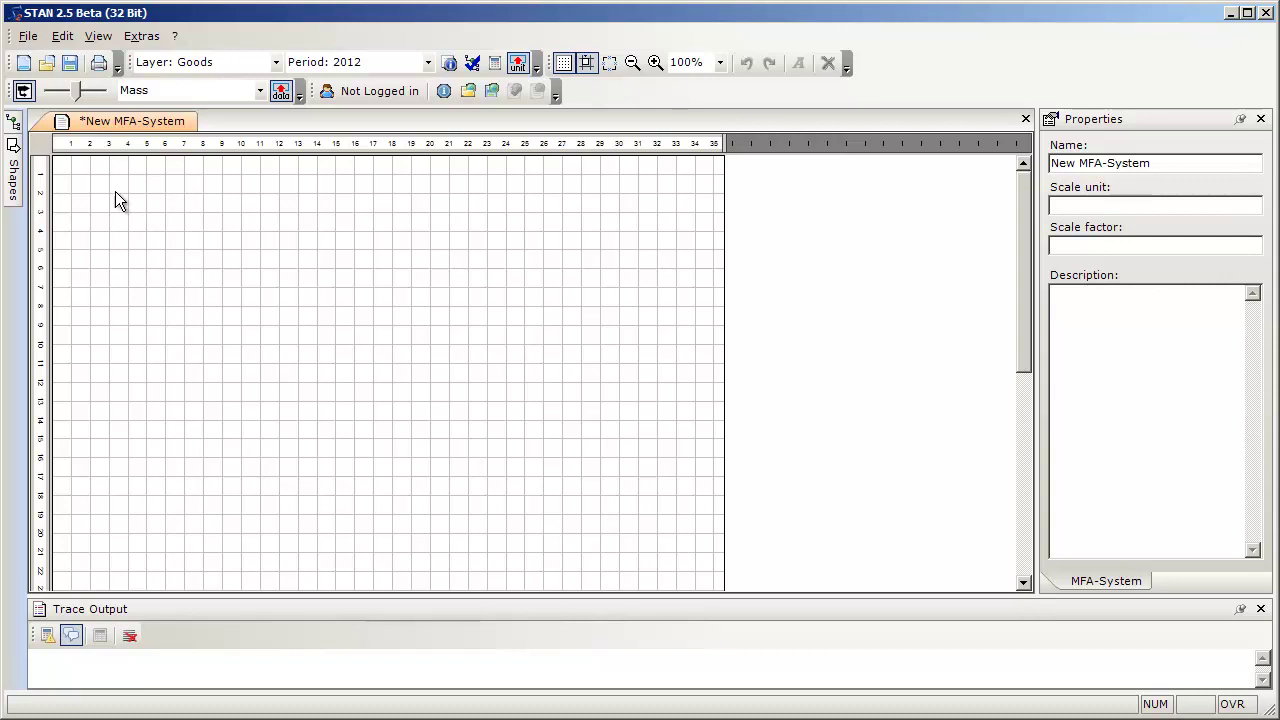
pyautogui.moveTo(18, 168)
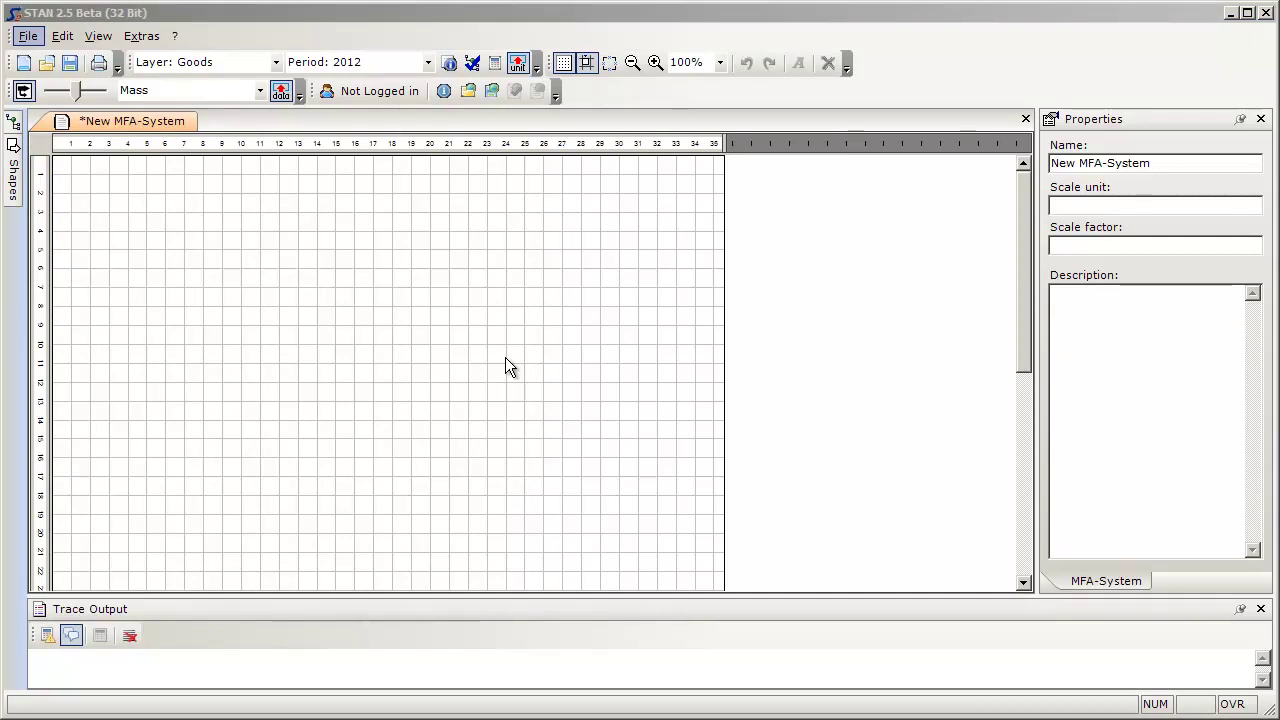
# Reset the program options to their defaults to restore the standard window layout
pyautogui.click(150, 37)
pyautogui.click(166, 57)
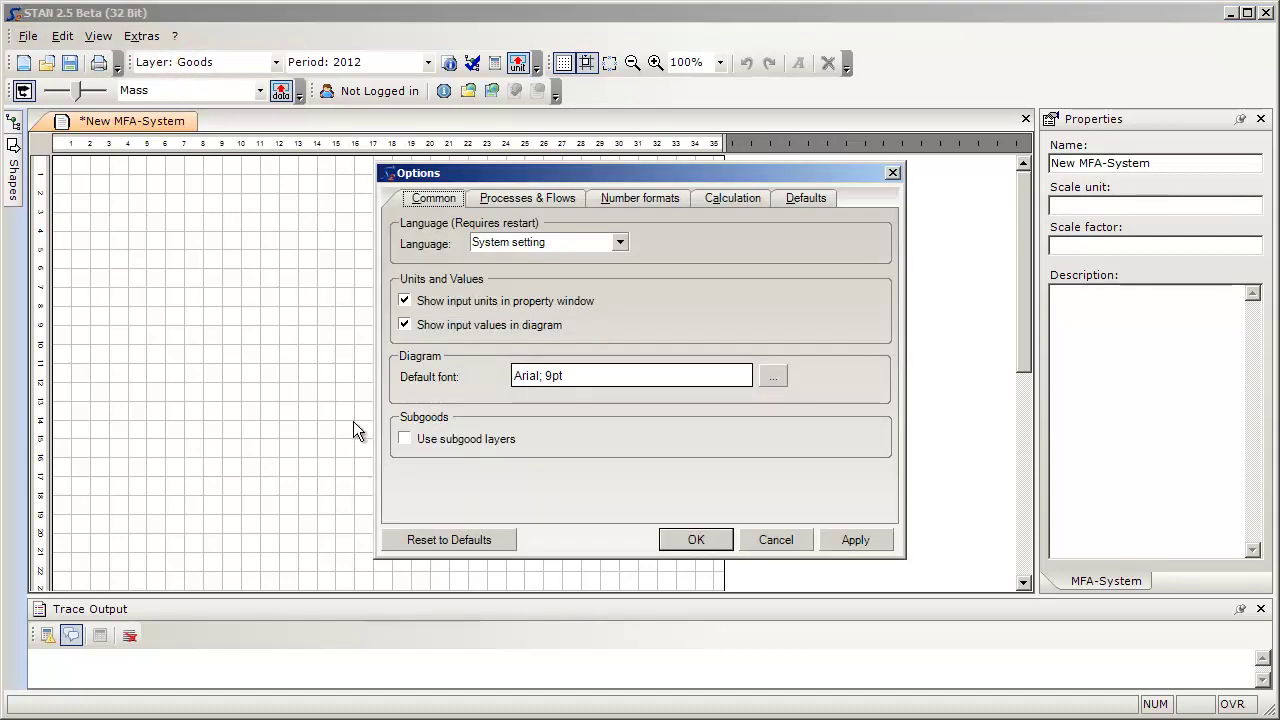
pyautogui.click(446, 545)
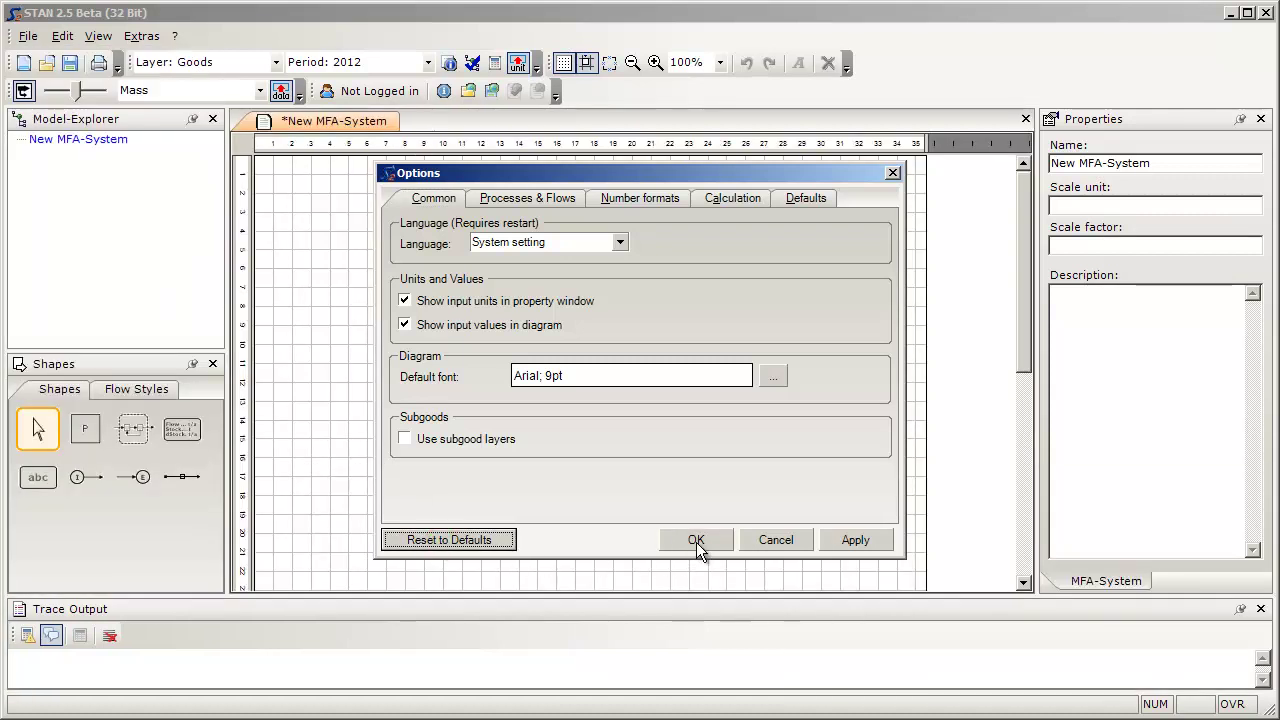
pyautogui.click(696, 542)
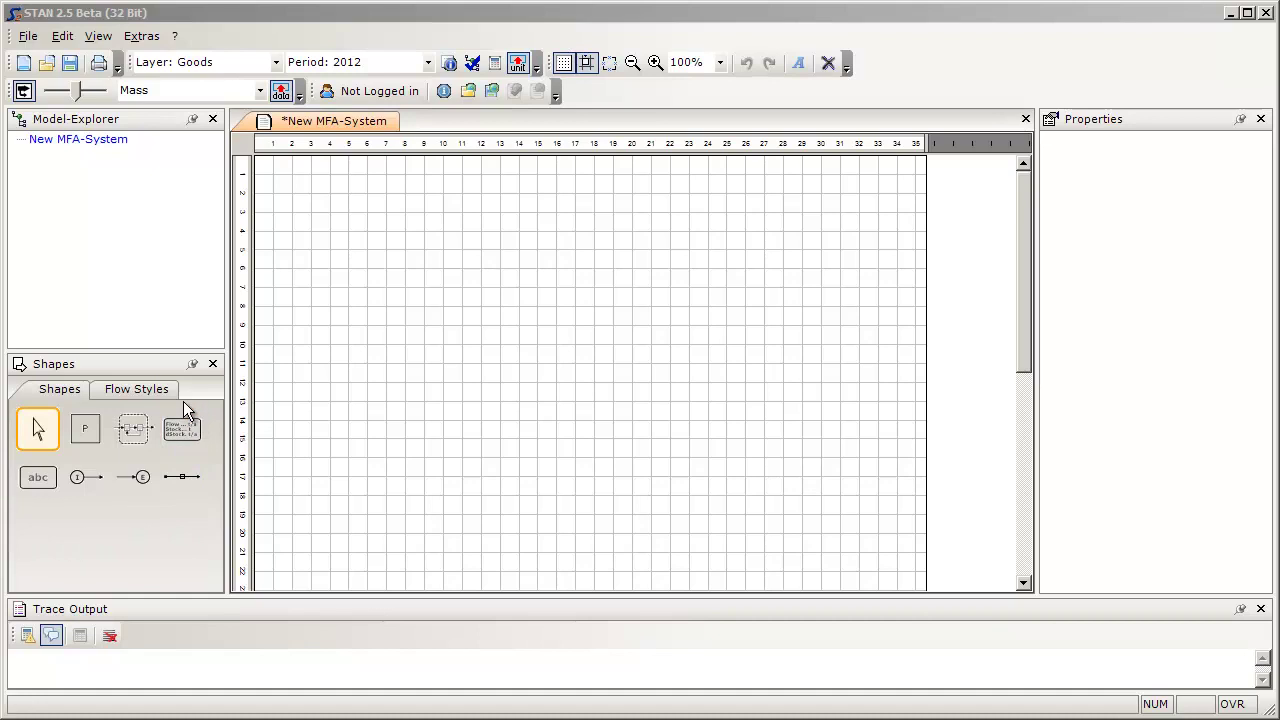
# Insert a process on the drawing area and move it so its upper-left corner sits at about 10, 8 on the rulers
pyautogui.click(91, 432)
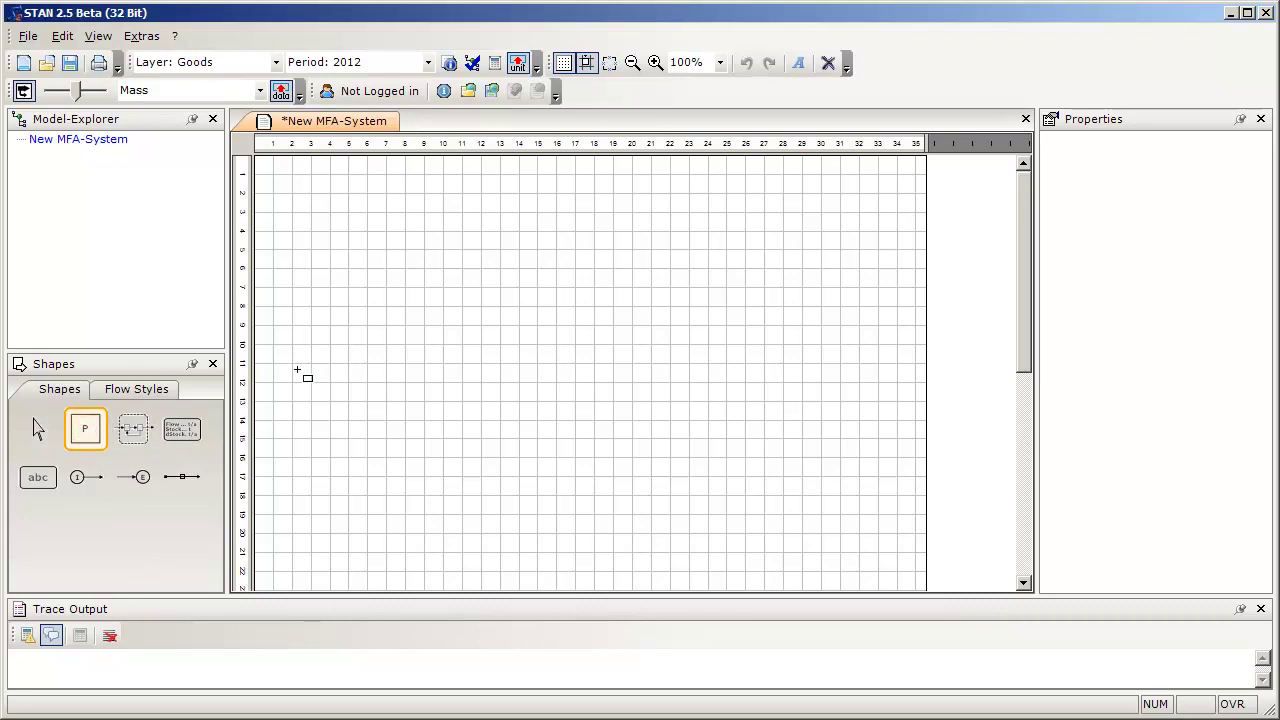
pyautogui.click(387, 289)
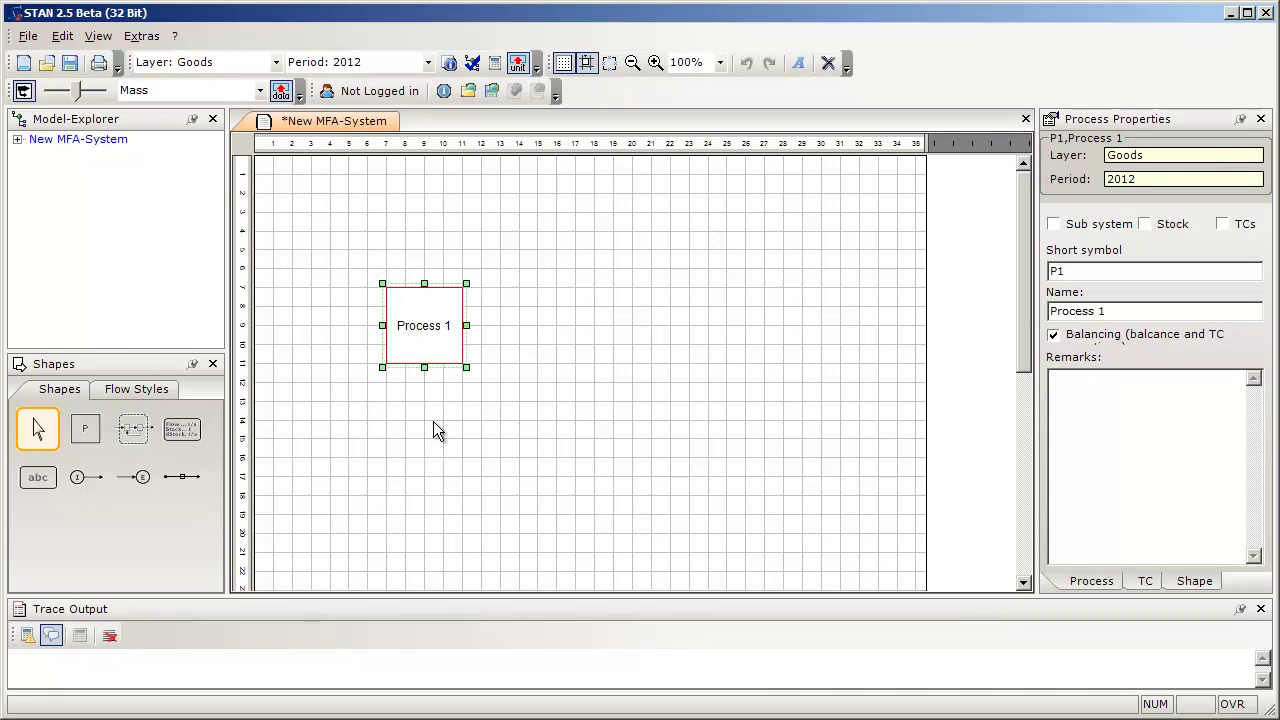
pyautogui.press('Right')
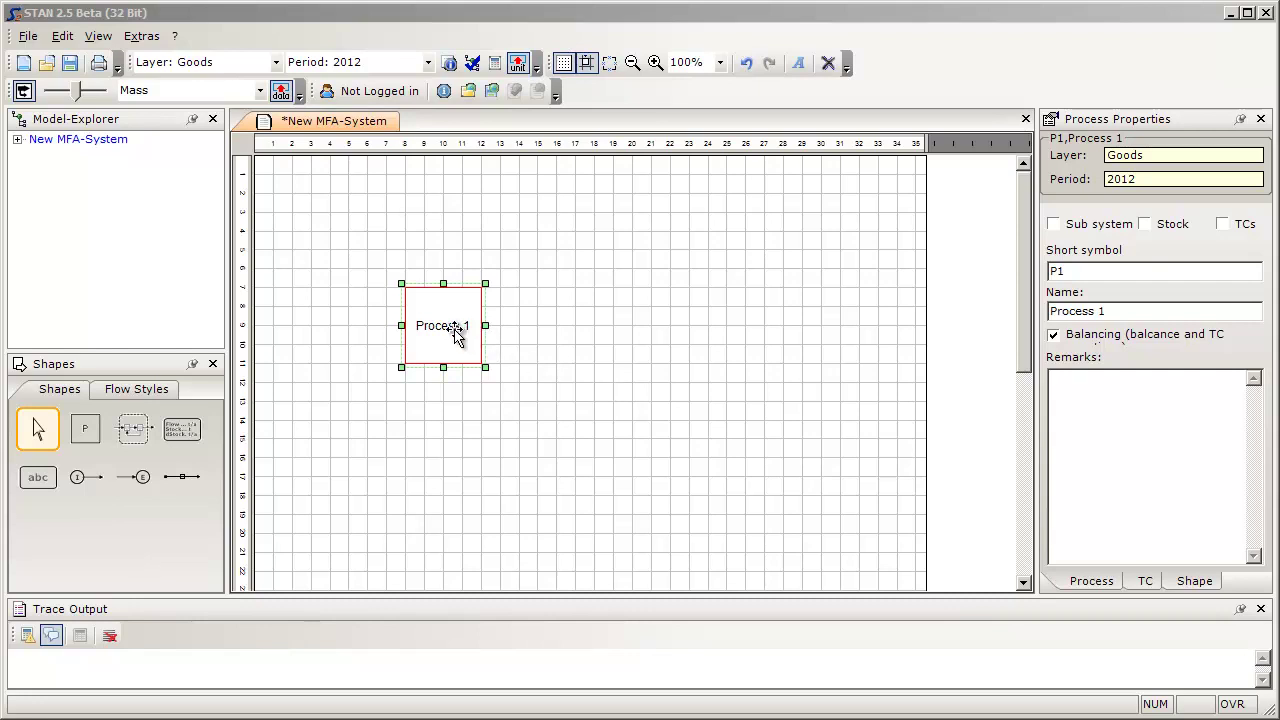
pyautogui.moveTo(452, 332); pyautogui.dragTo(483, 344)
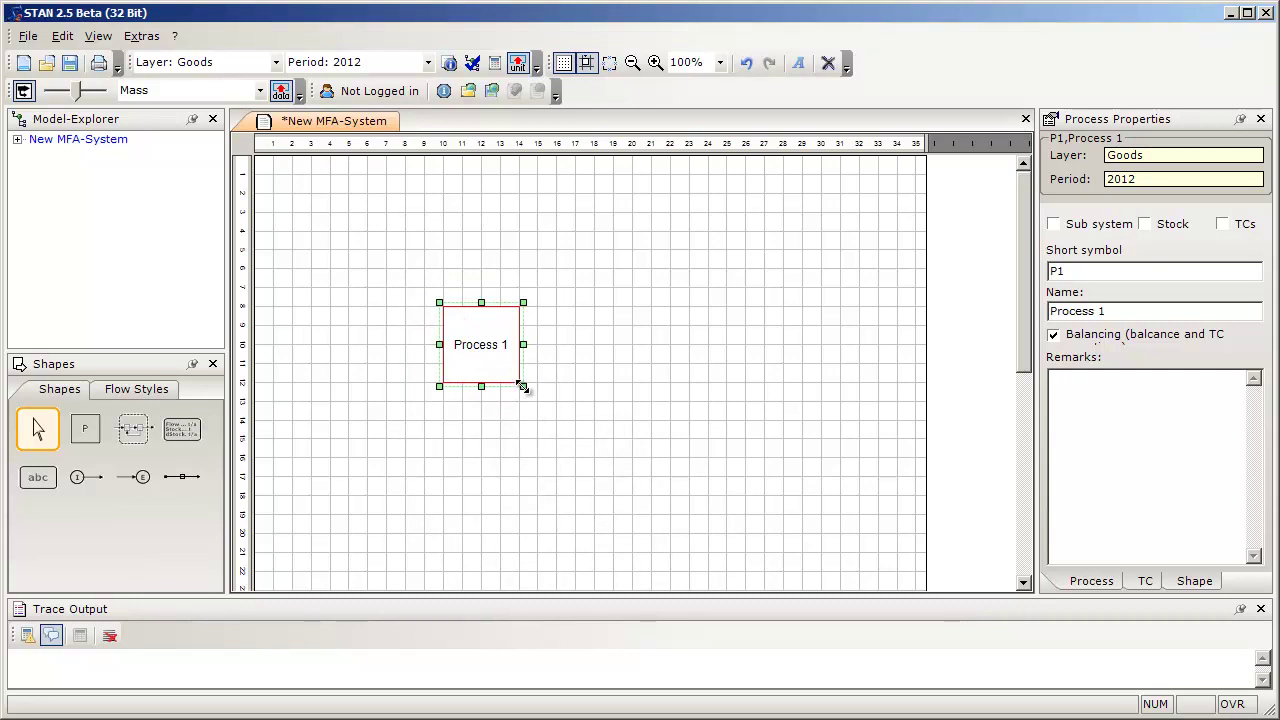
pyautogui.moveTo(522, 387)
pyautogui.mouseDown()
pyautogui.moveTo(580, 437)
pyautogui.moveTo(528, 395)
pyautogui.mouseUp()
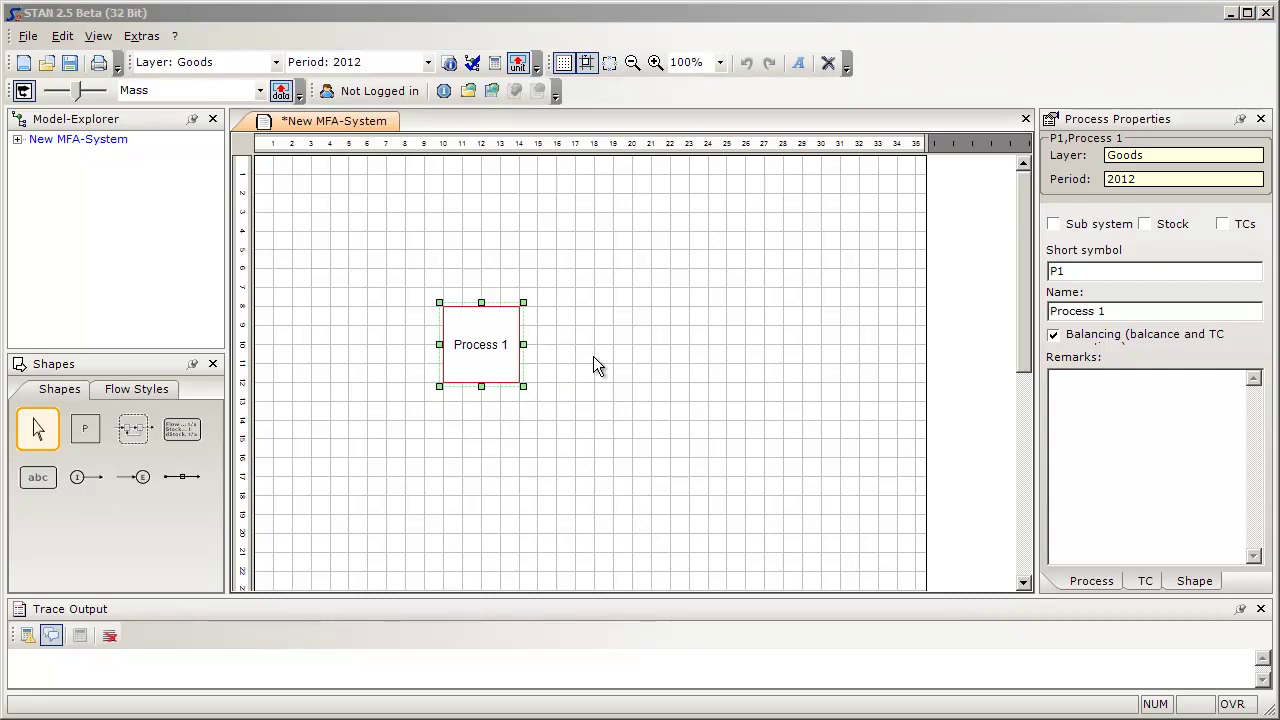
# Add a second process level with Process 1 at about 20, 8, and a third one below between them at about 15, 16
pyautogui.click(96, 437)
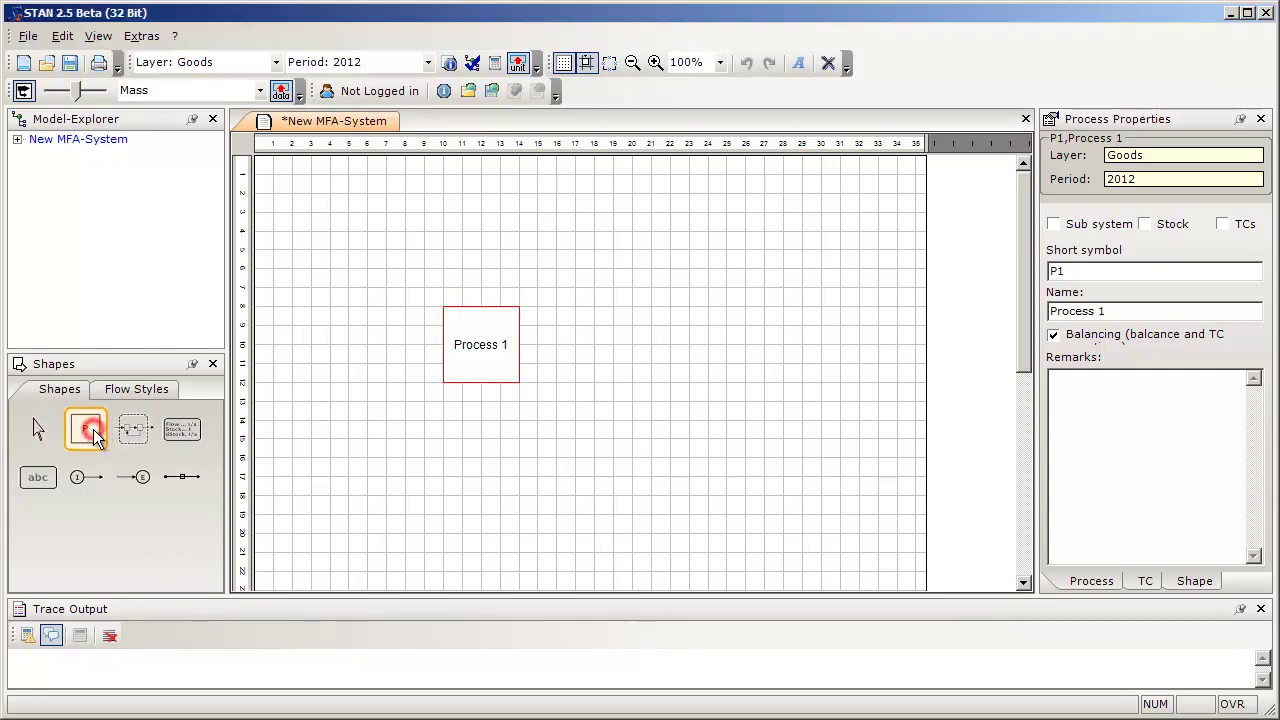
pyautogui.click(634, 307)
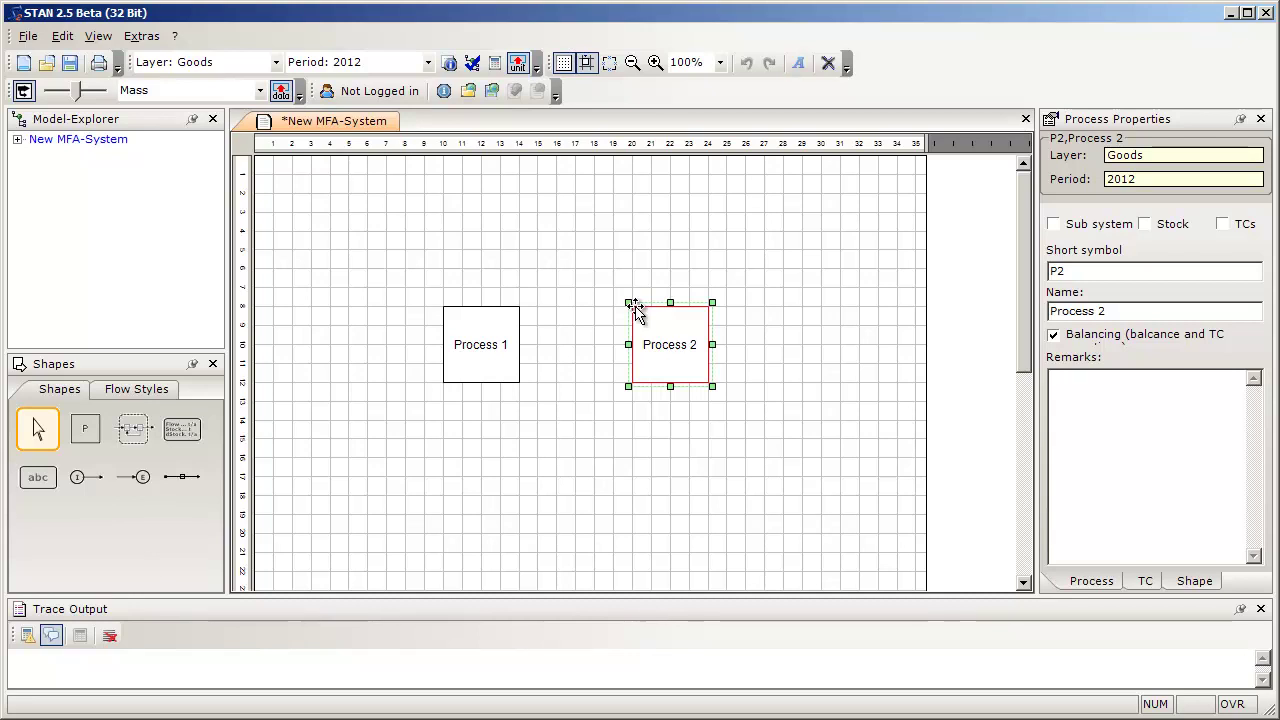
pyautogui.press('p')
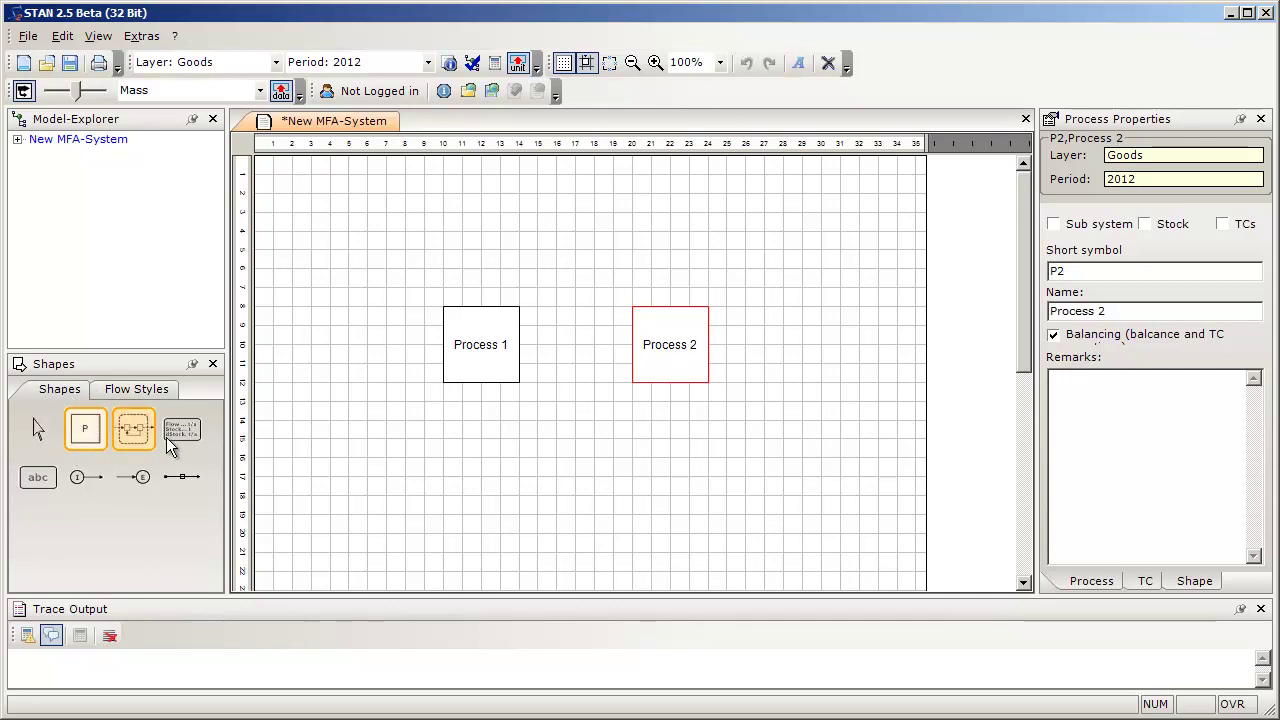
pyautogui.click(537, 457)
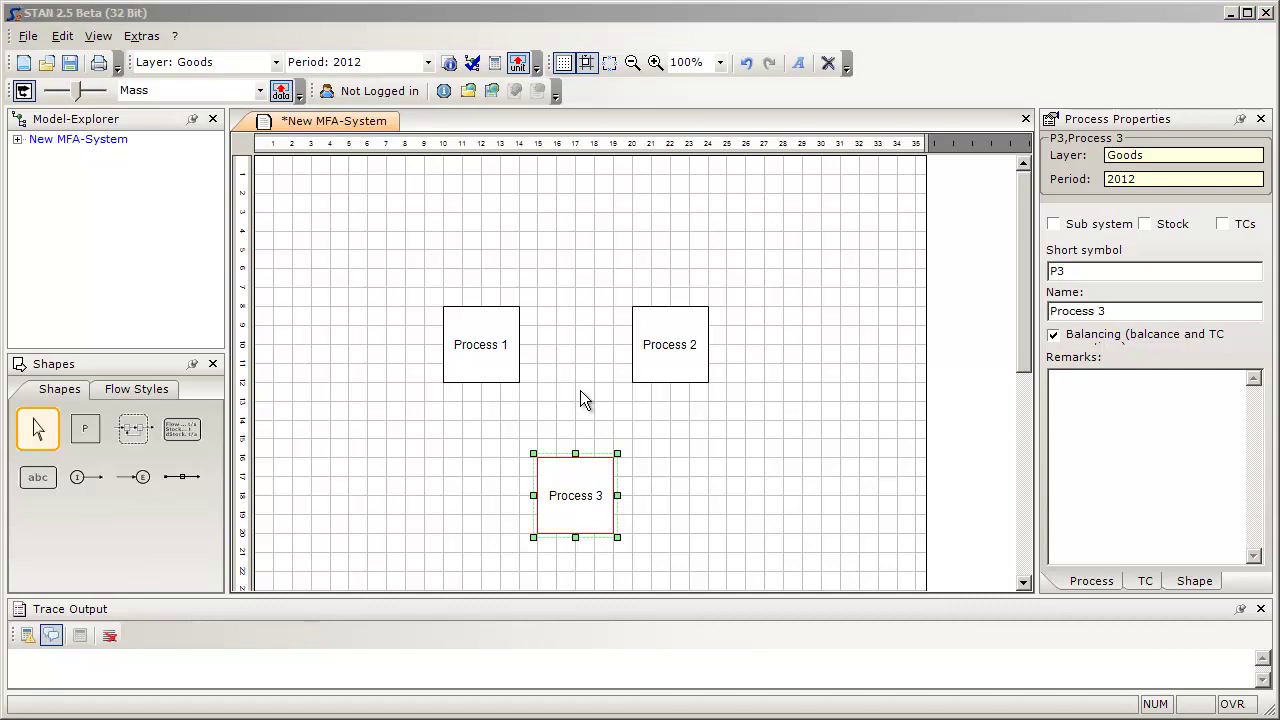
# Move all three processes together up by three grid cells
pyautogui.moveTo(398, 271); pyautogui.dragTo(759, 561)
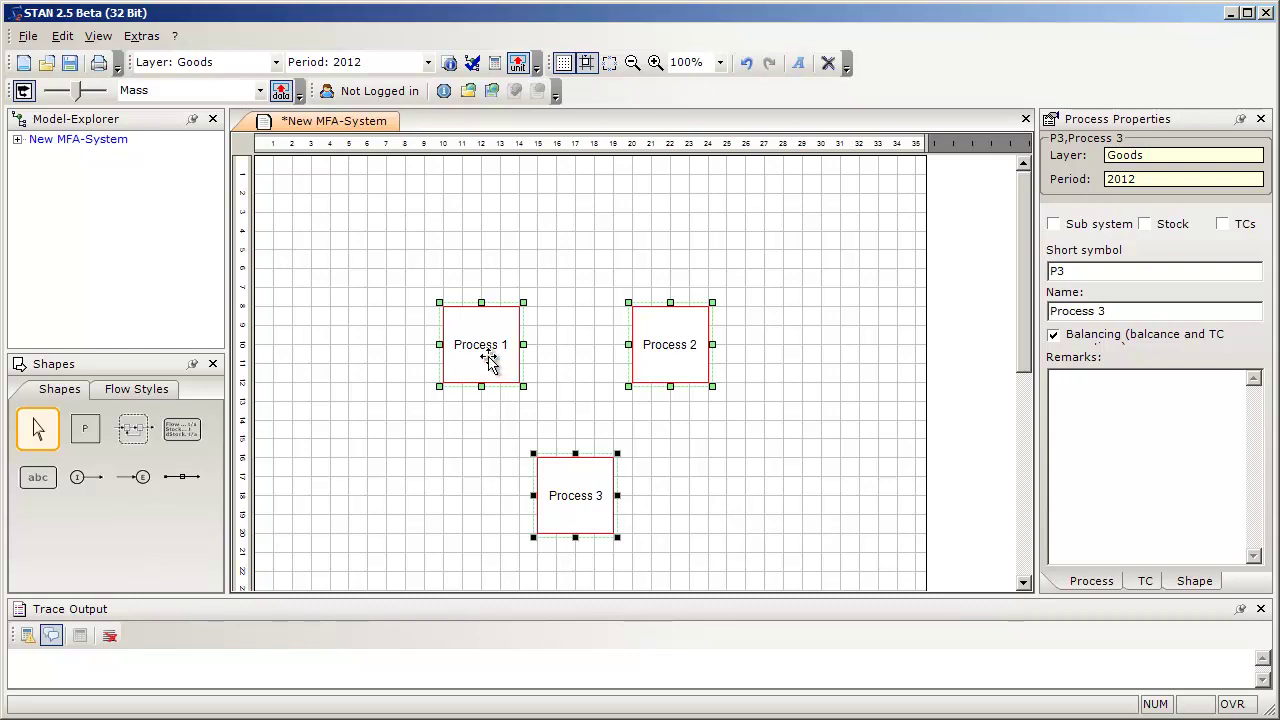
pyautogui.moveTo(483, 352); pyautogui.dragTo(483, 289)
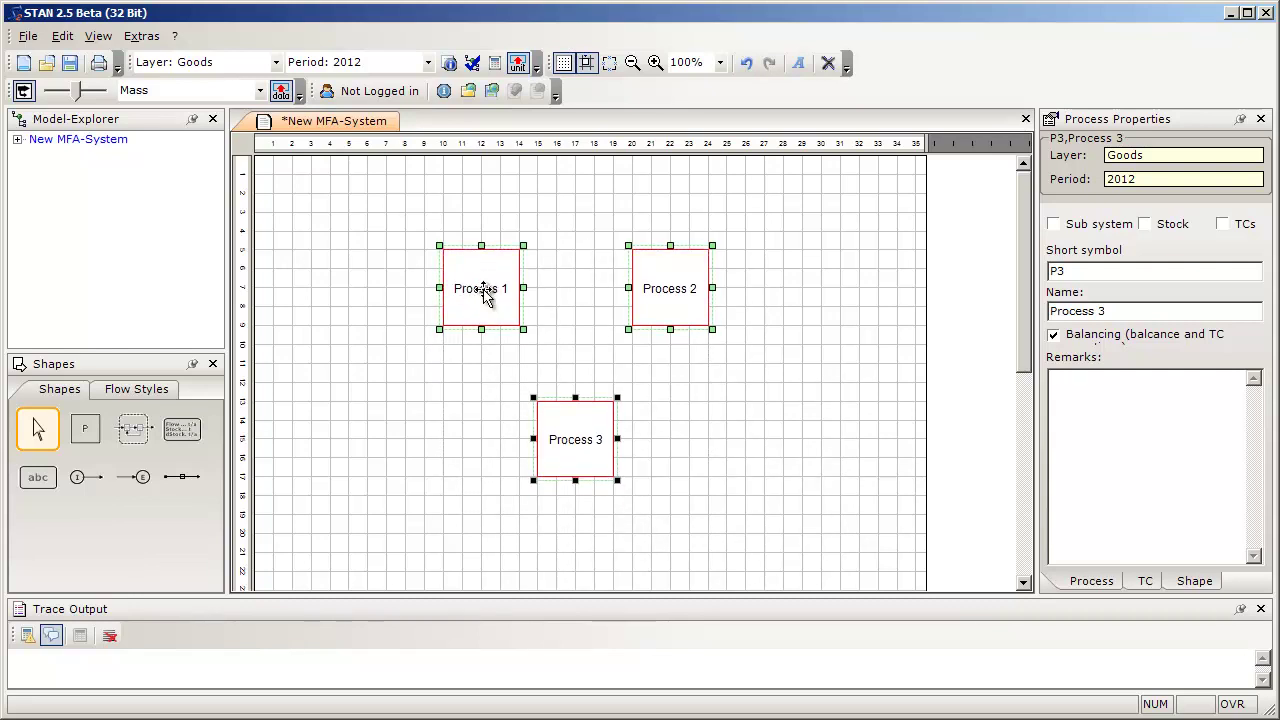
pyautogui.click(575, 330)
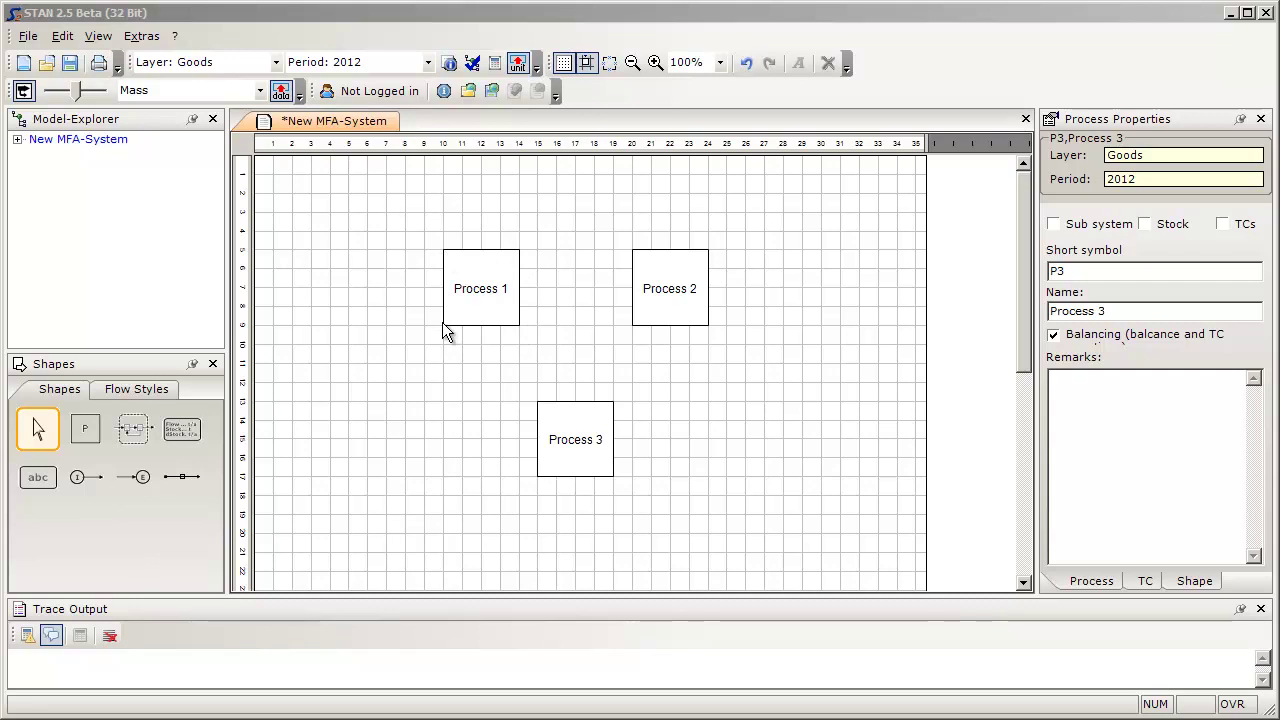
# Draw a horizontal flow from Process 1 to Process 2
pyautogui.click(186, 480)
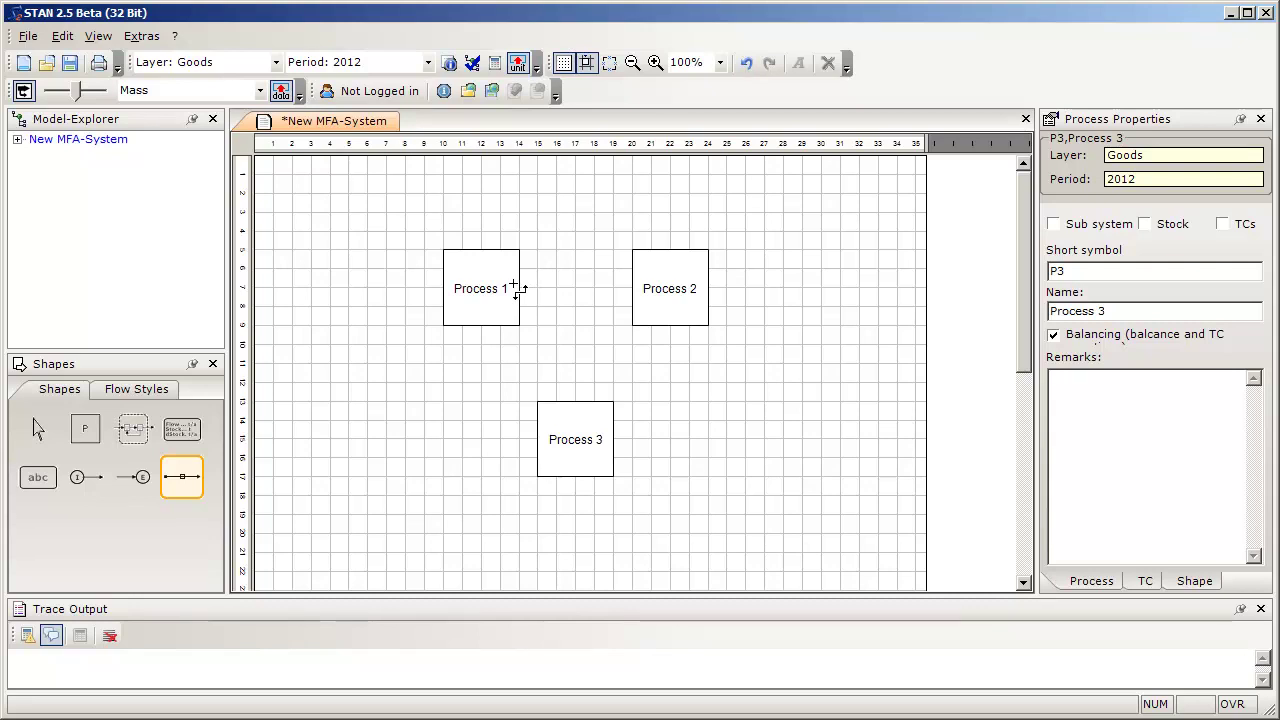
pyautogui.moveTo(514, 284); pyautogui.dragTo(639, 285)
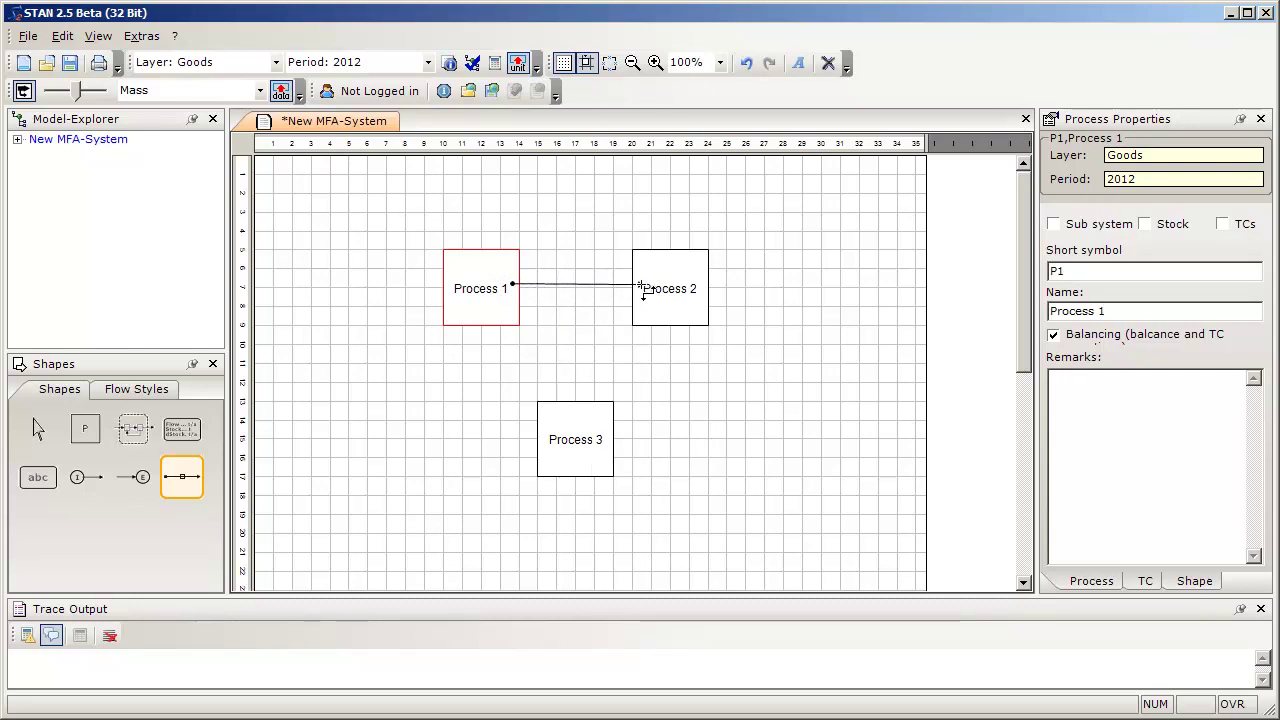
pyautogui.moveTo(642, 287); pyautogui.dragTo(641, 286)
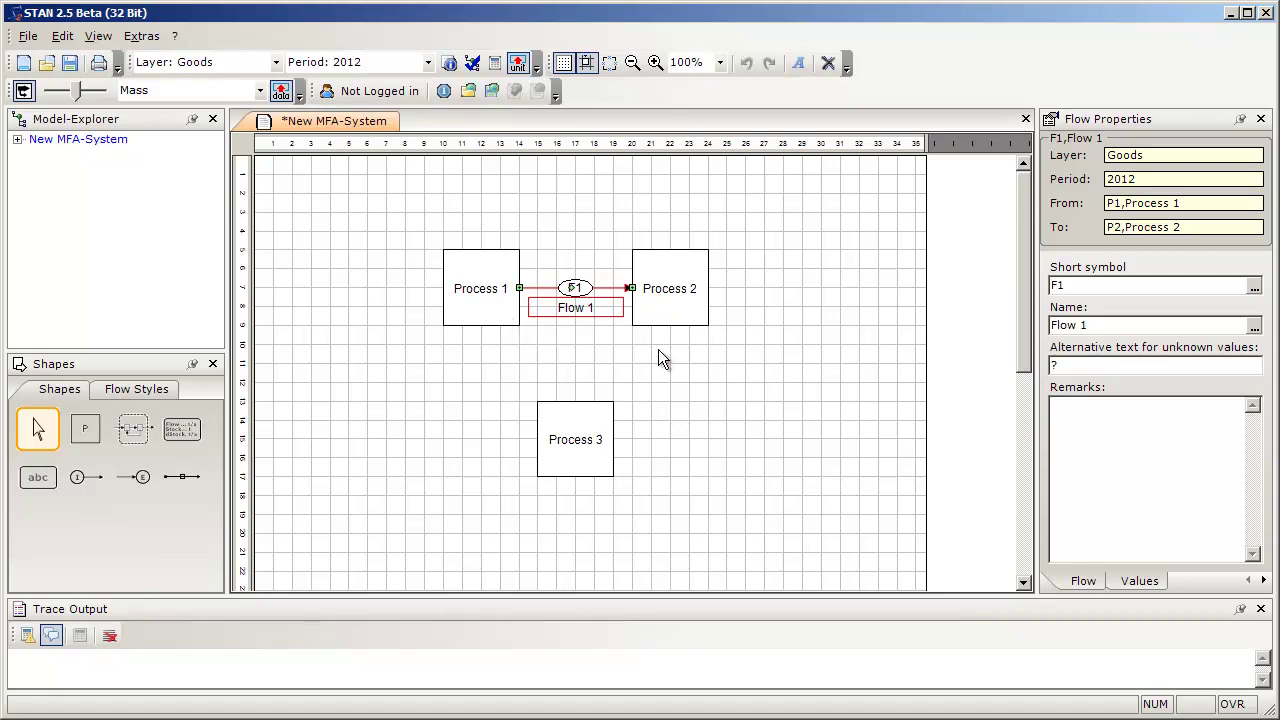
pyautogui.click(578, 348)
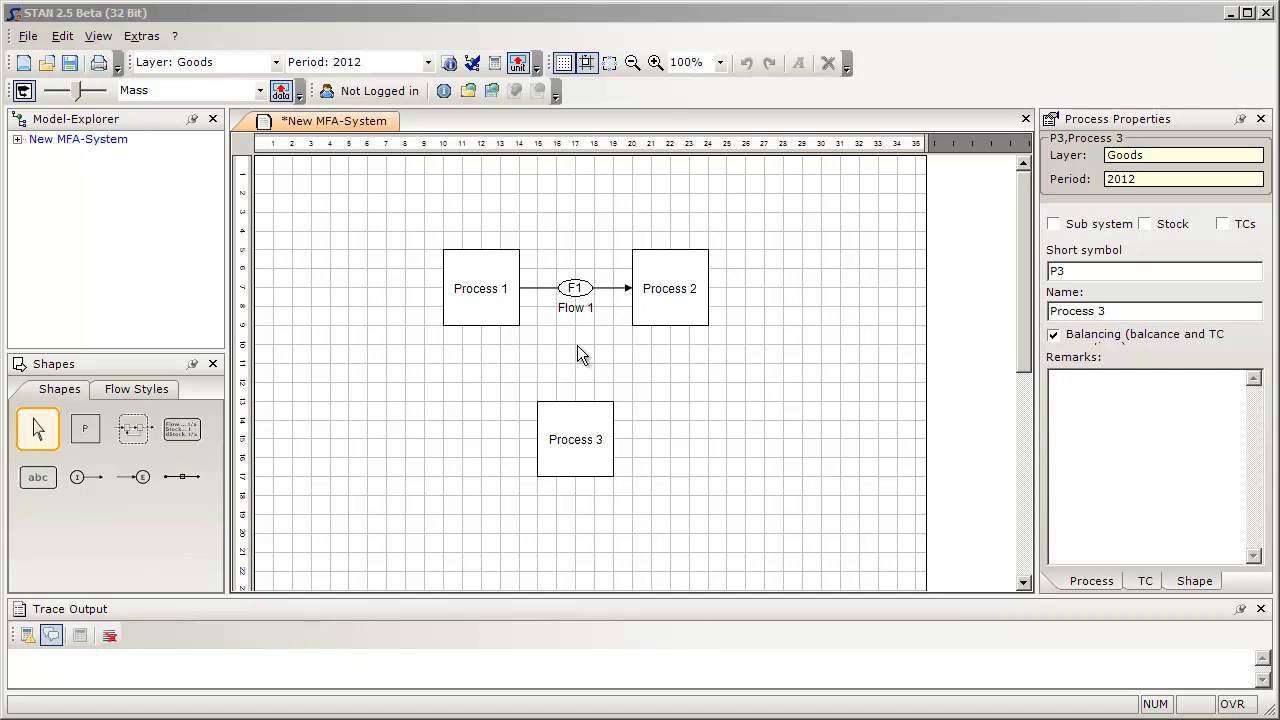
# Draw a horizontal import flow into the left side of Process 1, starting at about 4, 7 on the rulers
pyautogui.click(92, 478)
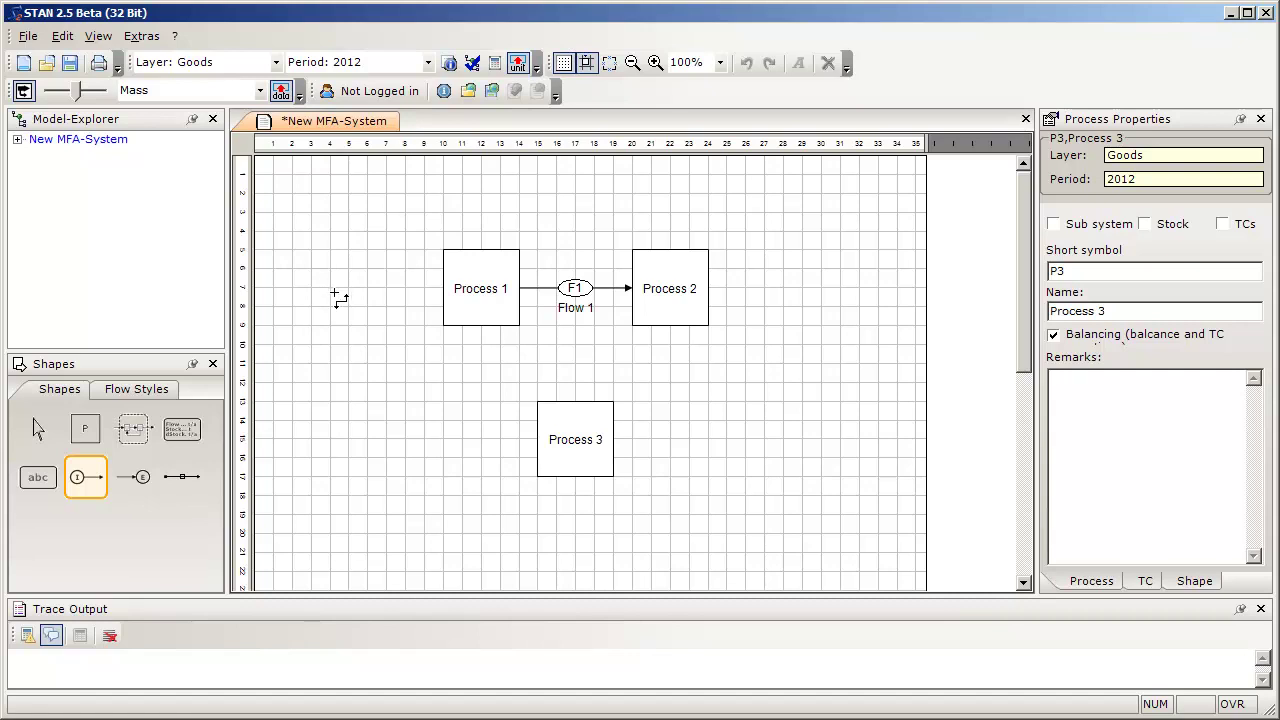
pyautogui.moveTo(331, 283); pyautogui.dragTo(451, 287)
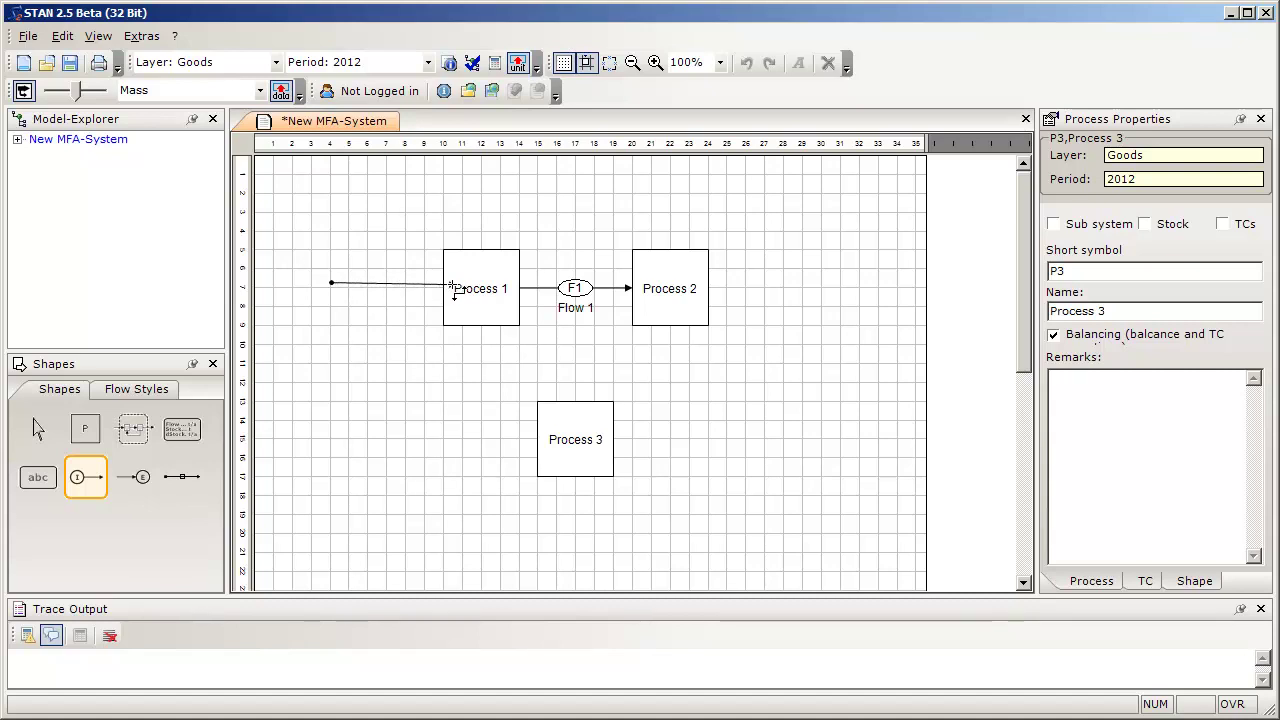
pyautogui.moveTo(453, 288); pyautogui.dragTo(452, 287)
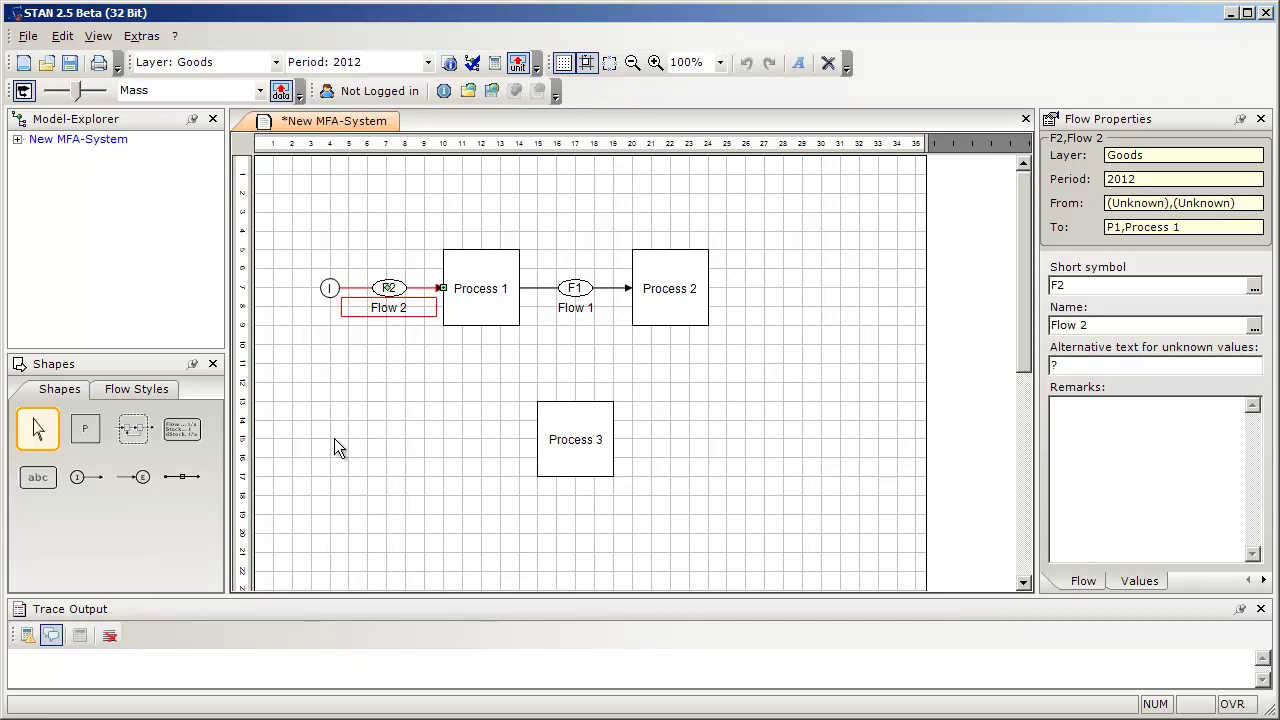
# Draw a horizontal export flow from the right side of Process 2, ending at about 30, 7 on the rulers
pyautogui.click(141, 481)
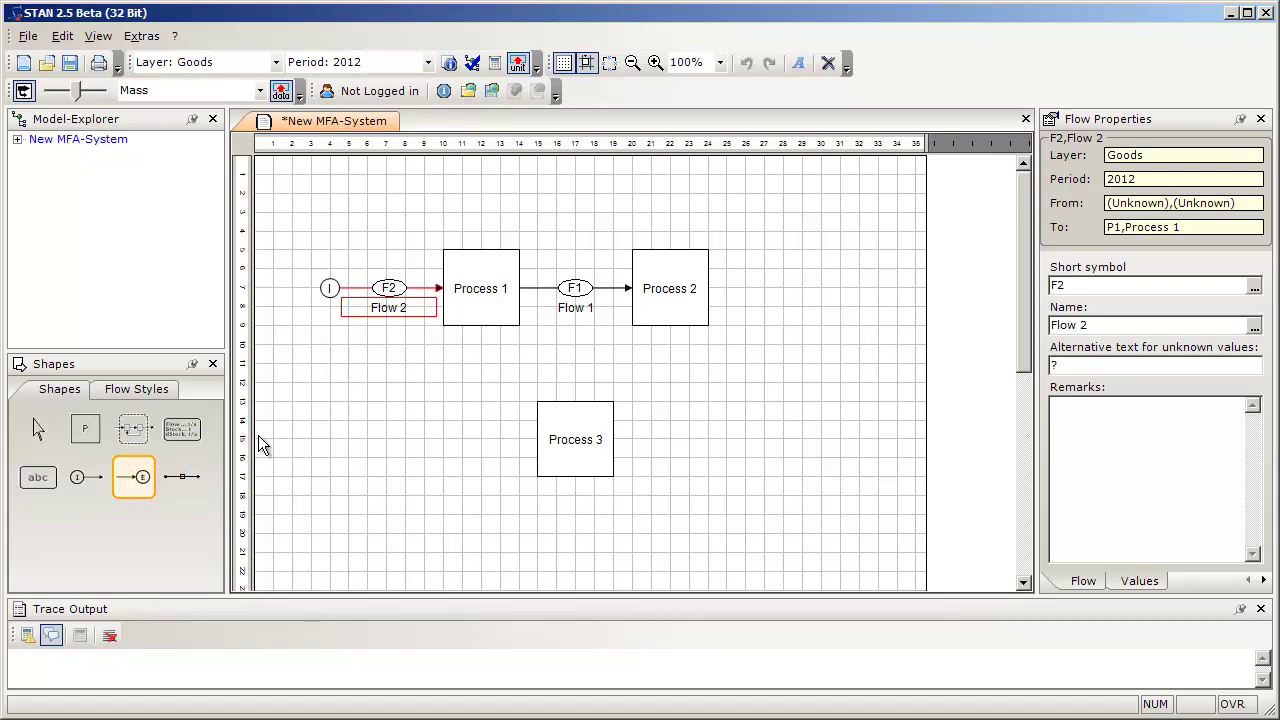
pyautogui.click(705, 289)
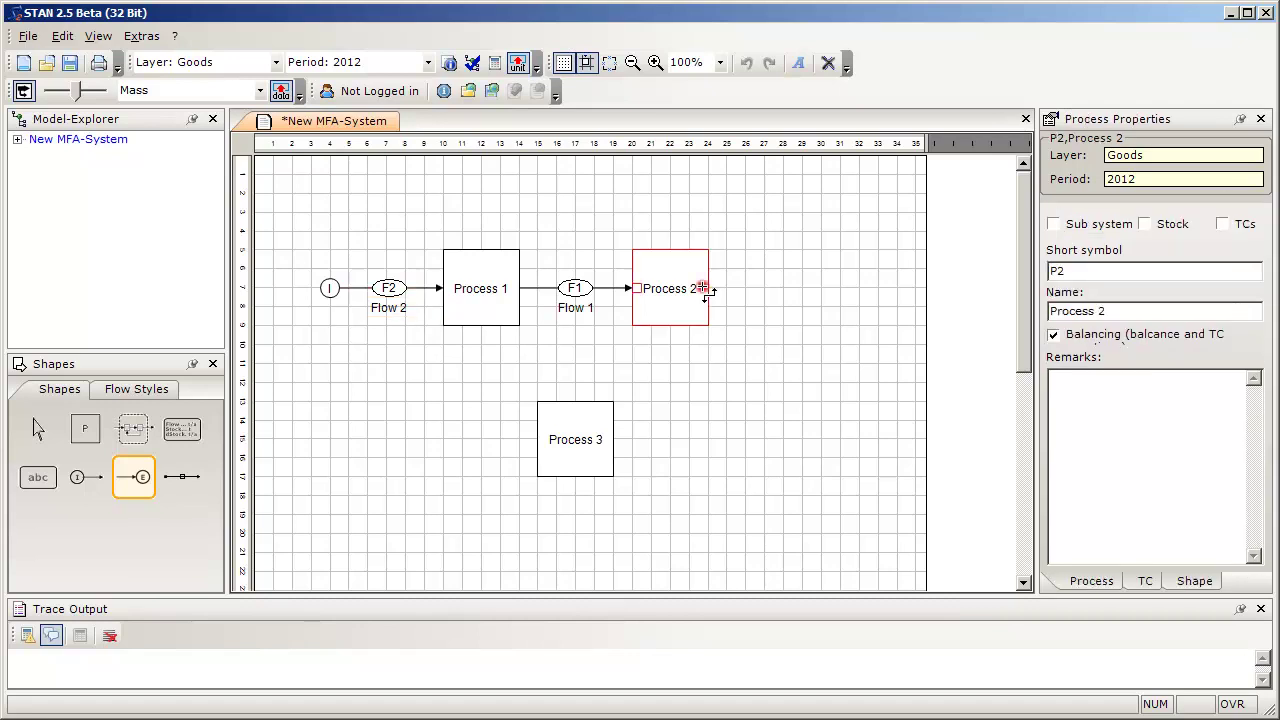
pyautogui.click(817, 288)
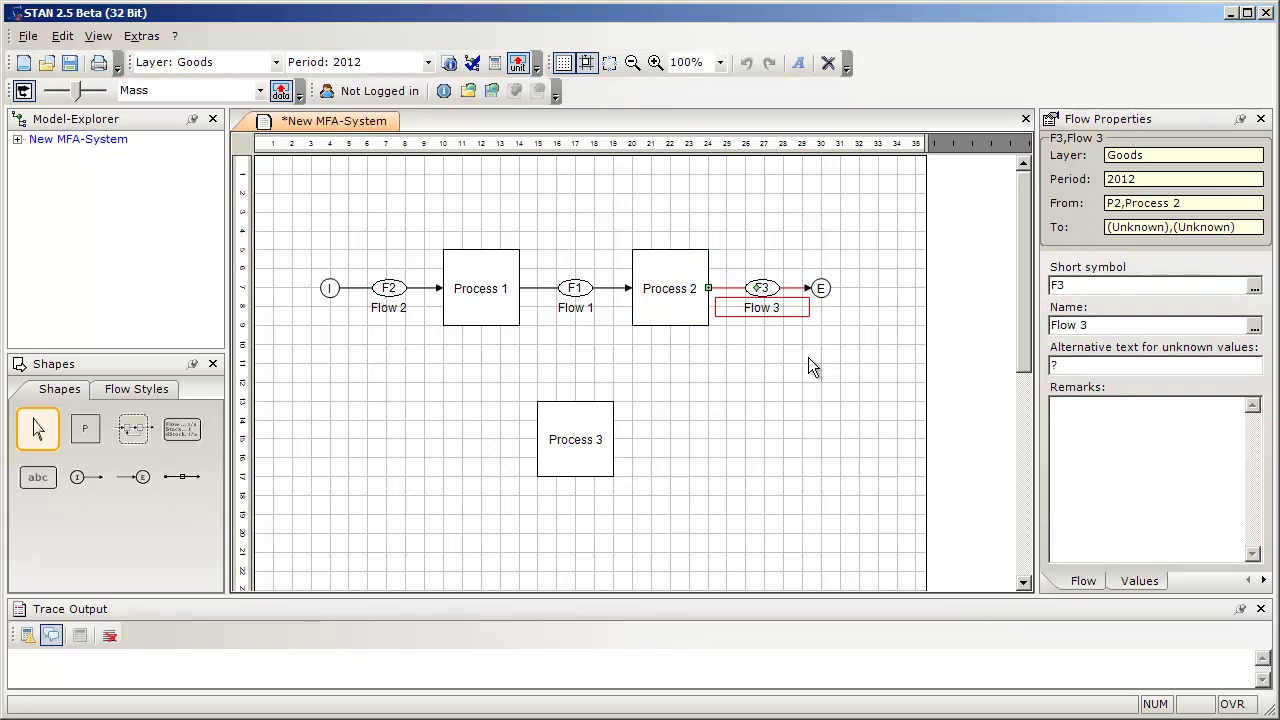
pyautogui.click(591, 353)
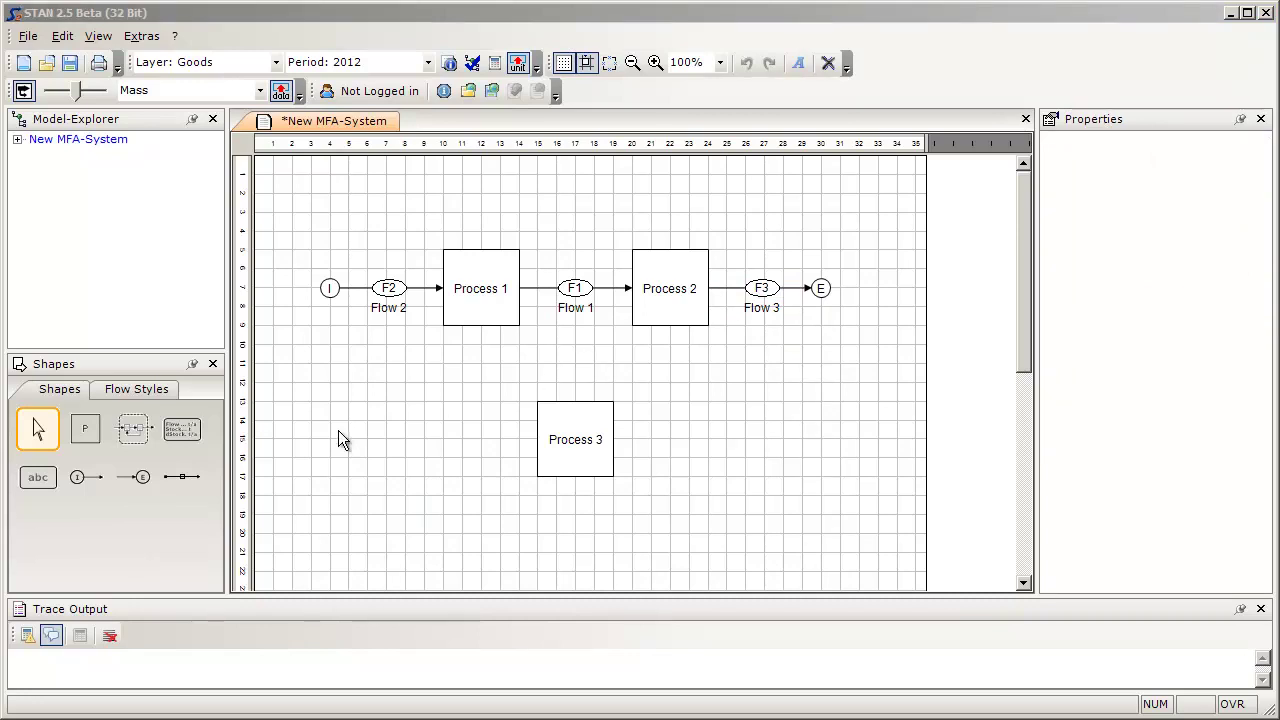
# Draw a flow from the bottom of Process 1 to the left side of Process 3 and bend it into a right angle
pyautogui.click(189, 473)
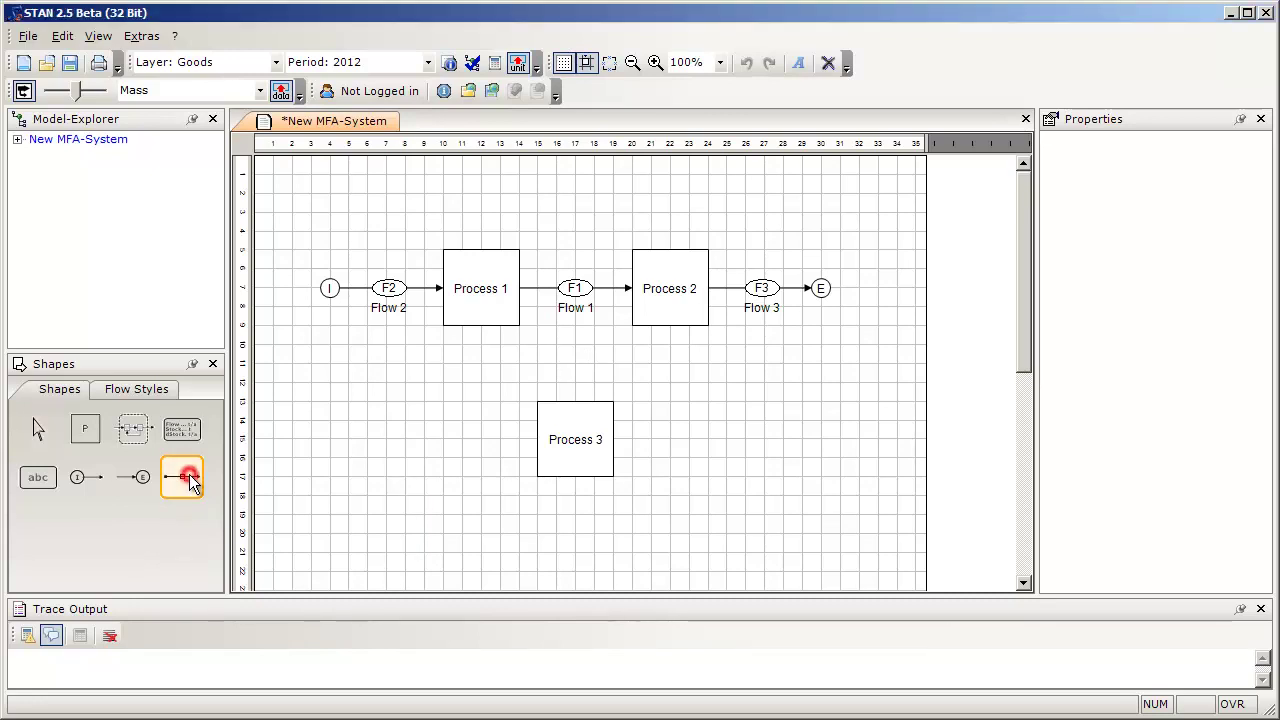
pyautogui.click(481, 325)
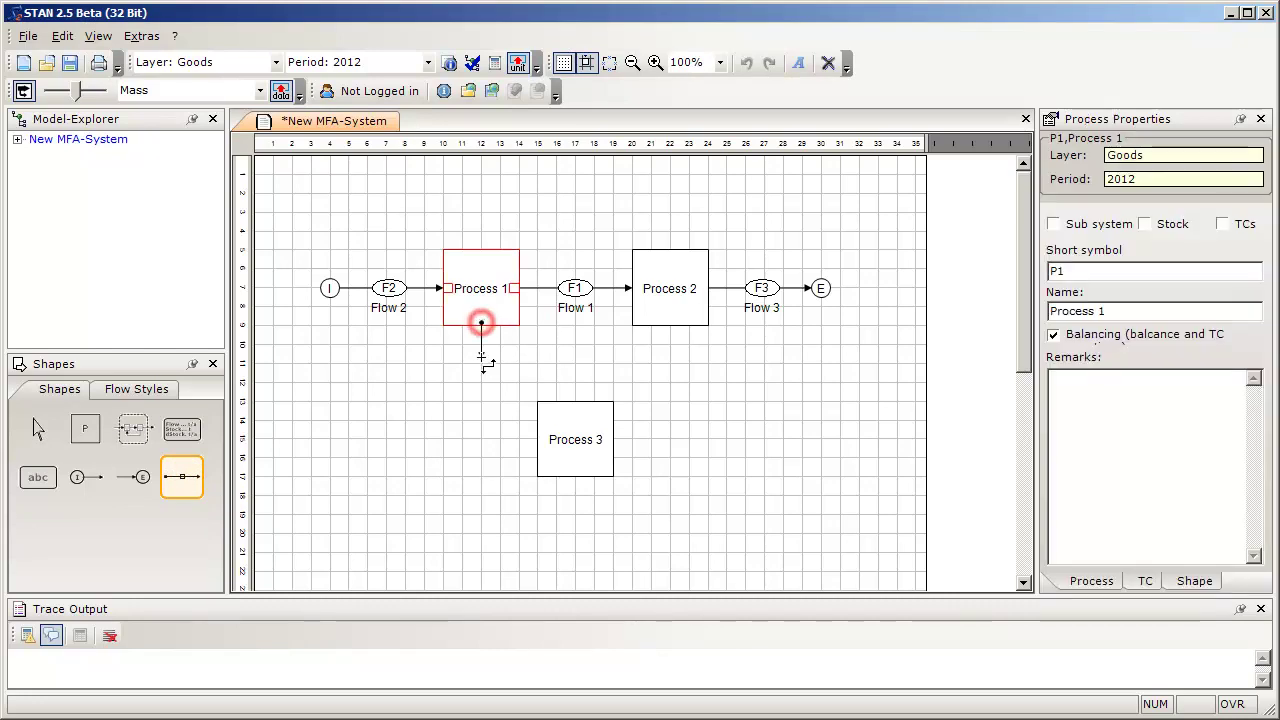
pyautogui.click(541, 437)
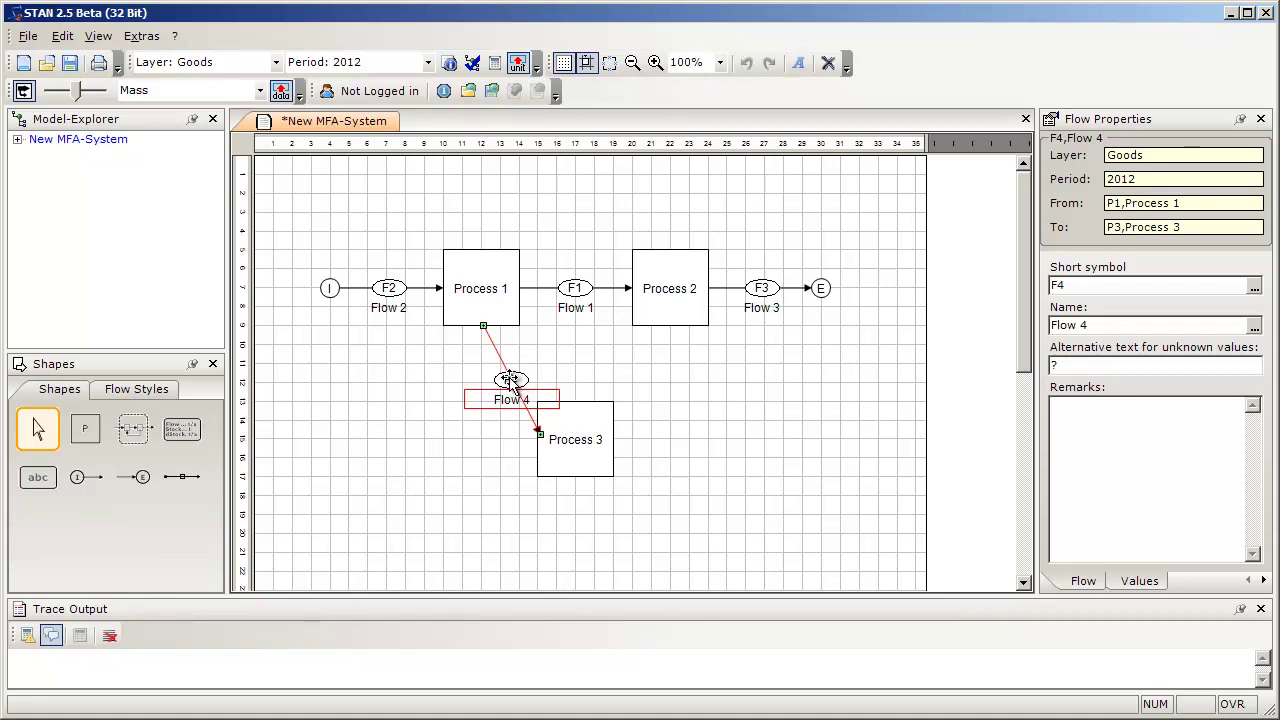
pyautogui.moveTo(503, 380); pyautogui.dragTo(481, 440)
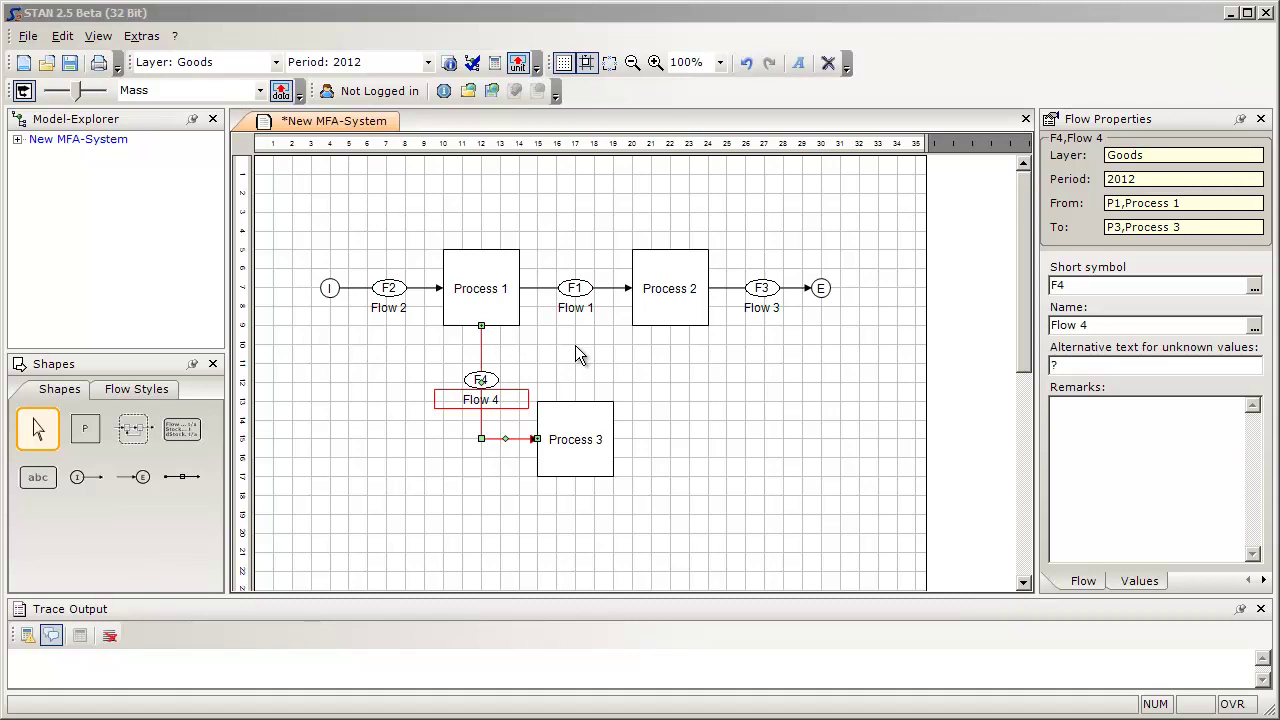
# Draw a flow from the bottom of Process 2 to the right side of Process 3 and bend it into a right angle
pyautogui.click(180, 480)
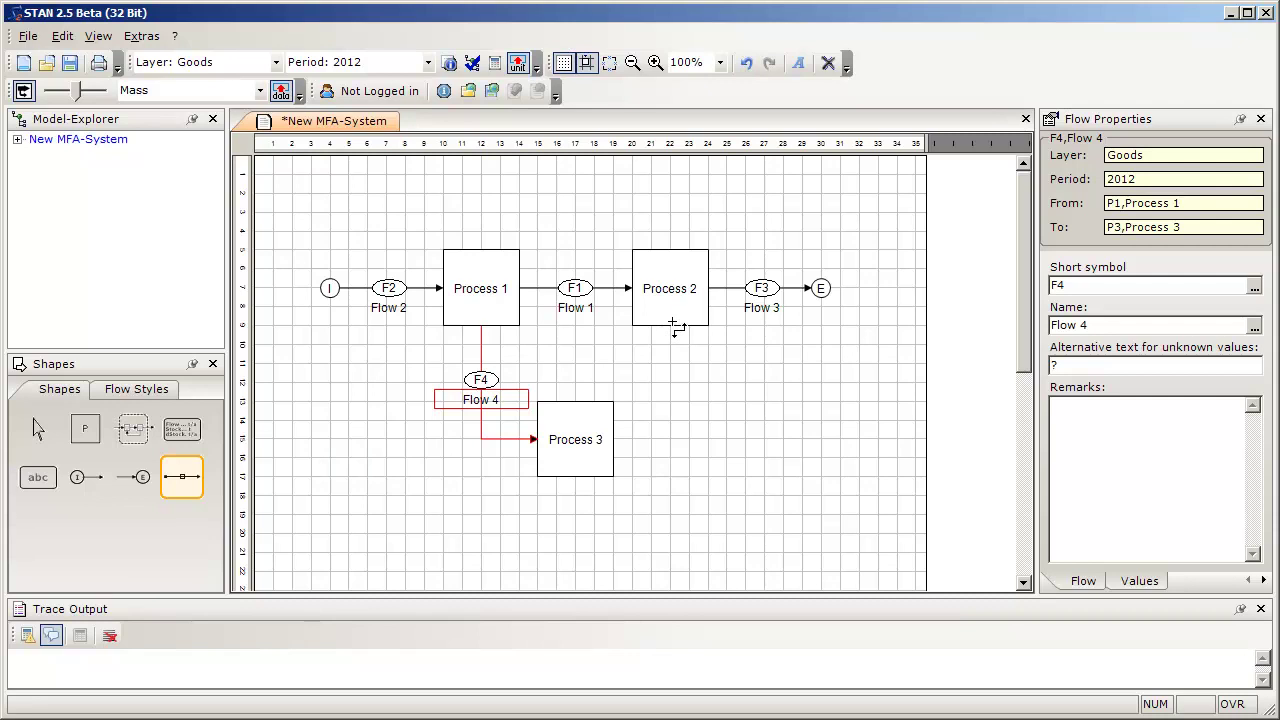
pyautogui.moveTo(677, 325); pyautogui.dragTo(617, 445)
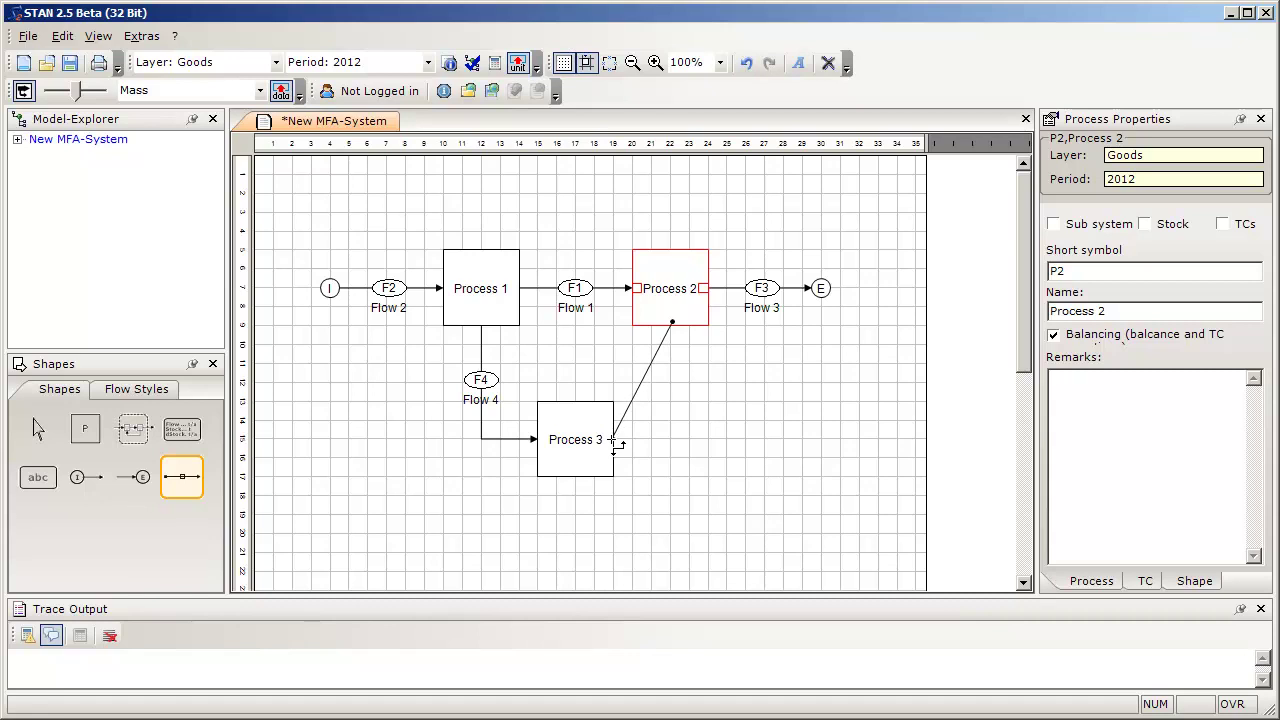
pyautogui.moveTo(617, 445); pyautogui.dragTo(617, 438)
pyautogui.moveTo(641, 376); pyautogui.dragTo(672, 440)
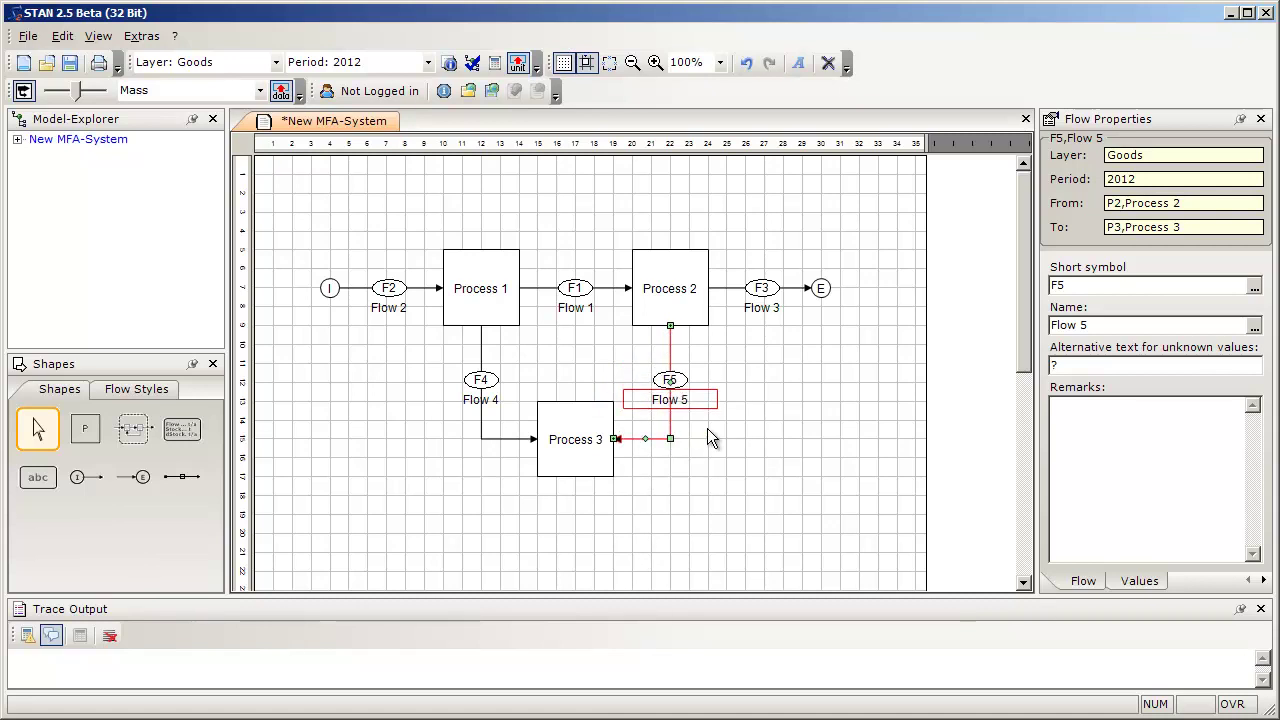
pyautogui.click(707, 428)
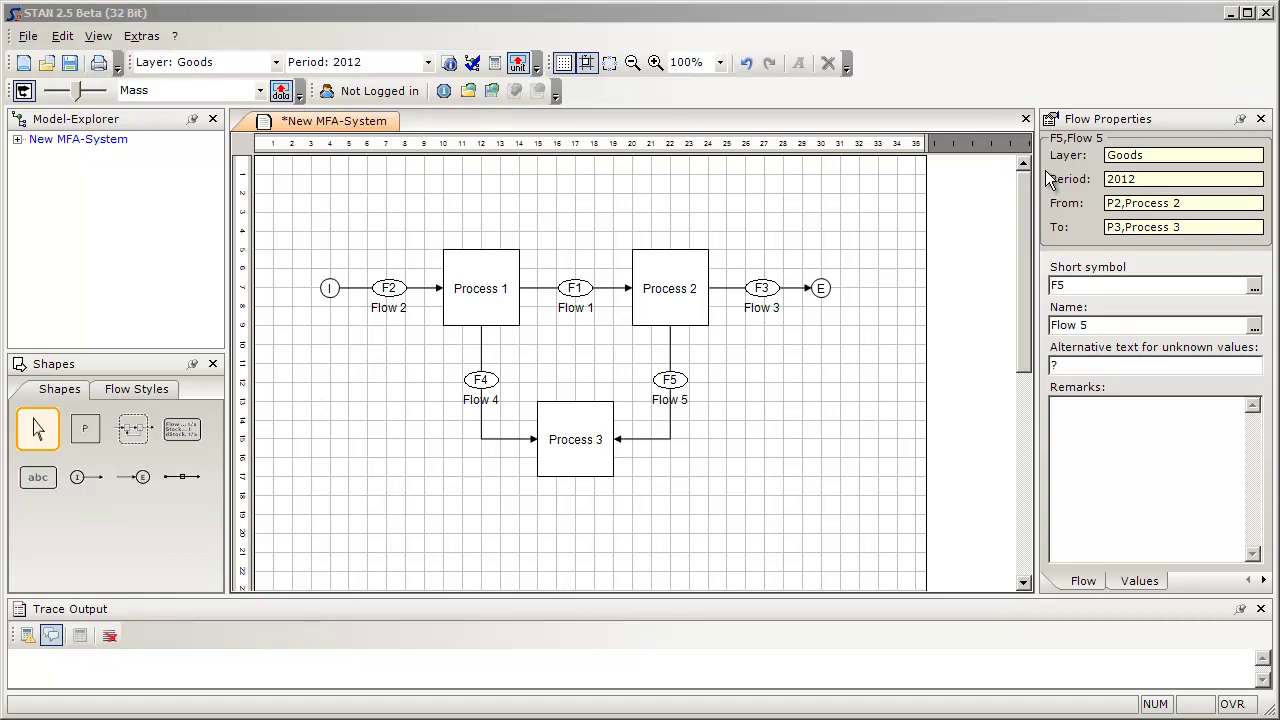
# Enable a stock for Process 3 in its process properties
pyautogui.click(578, 450)
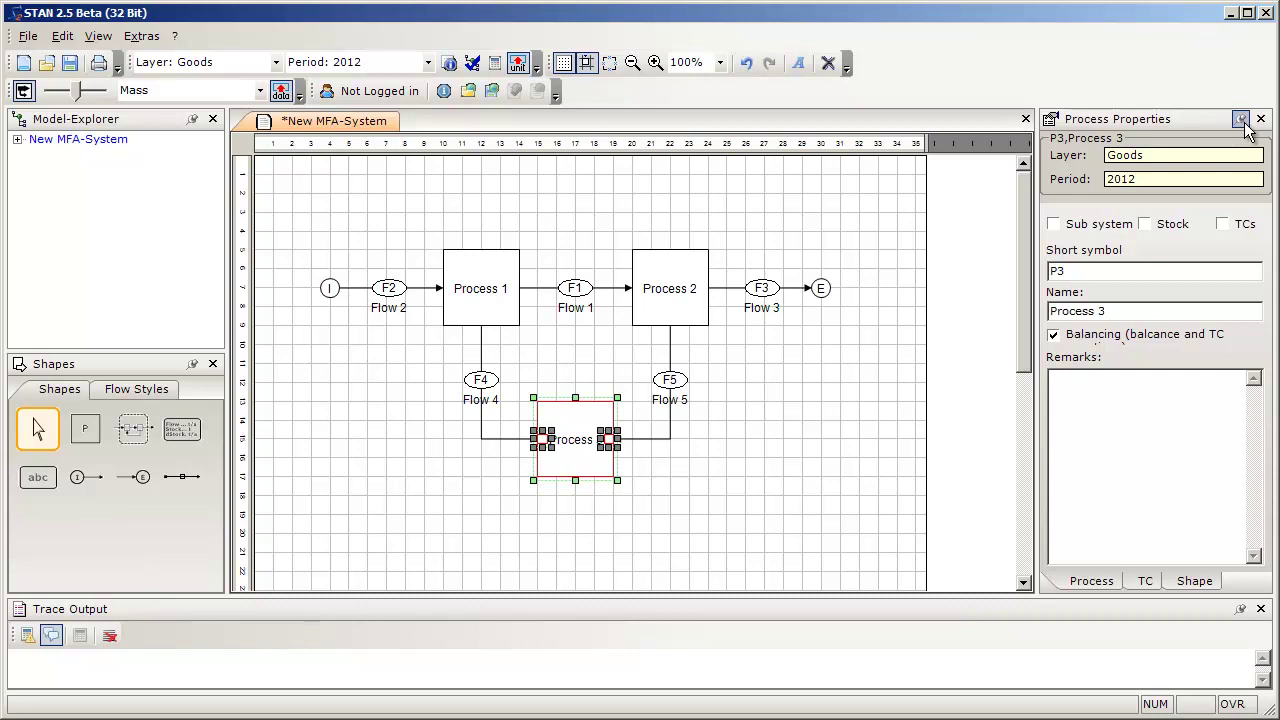
pyautogui.click(671, 377)
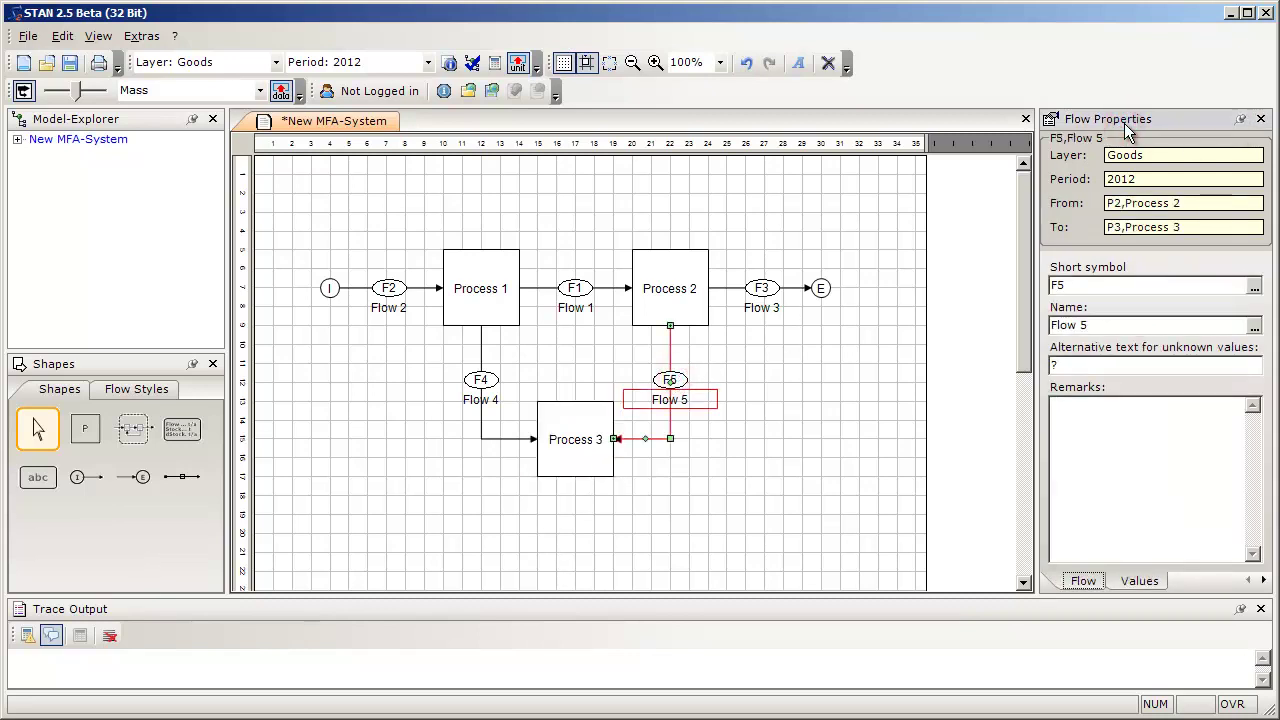
pyautogui.click(580, 420)
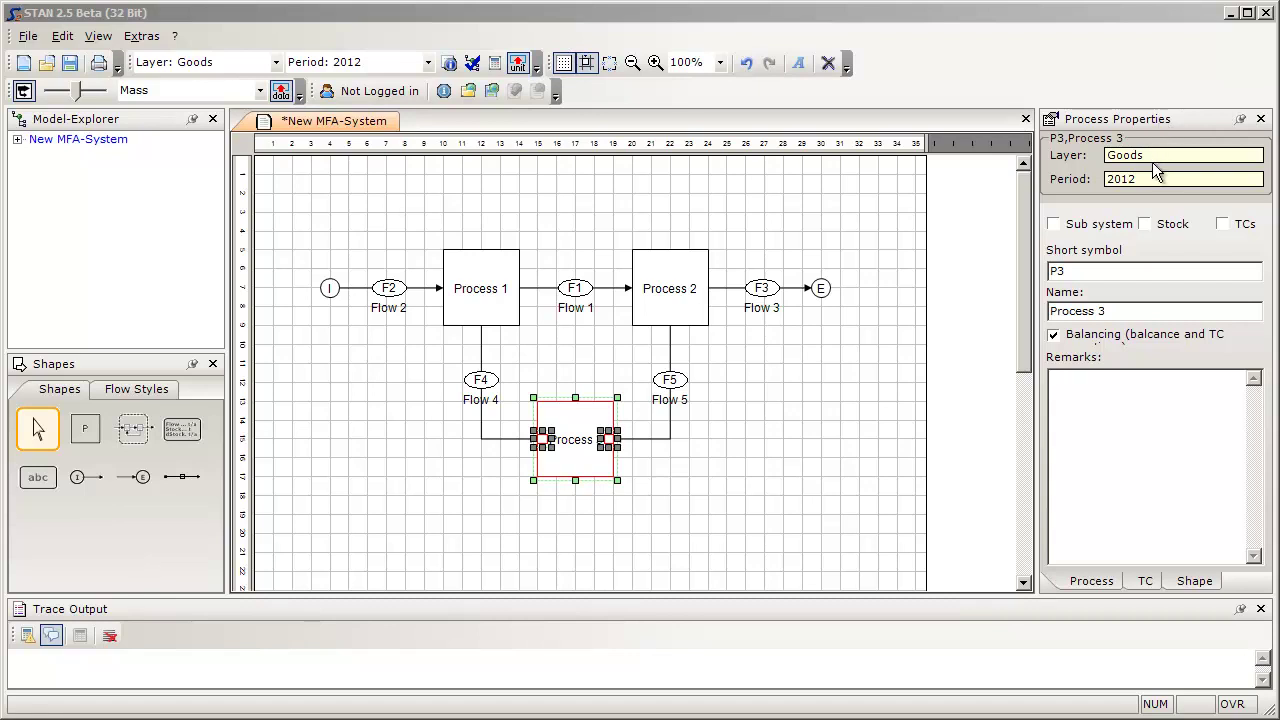
pyautogui.click(1143, 224)
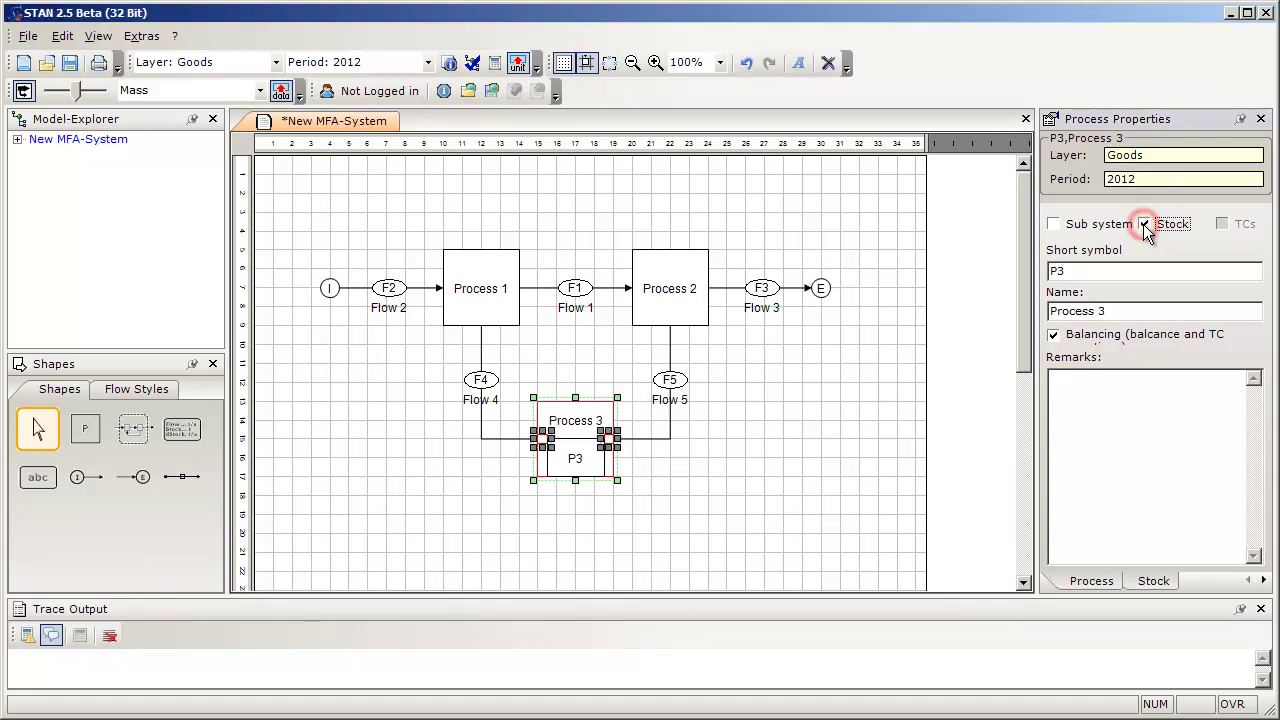
pyautogui.click(708, 485)
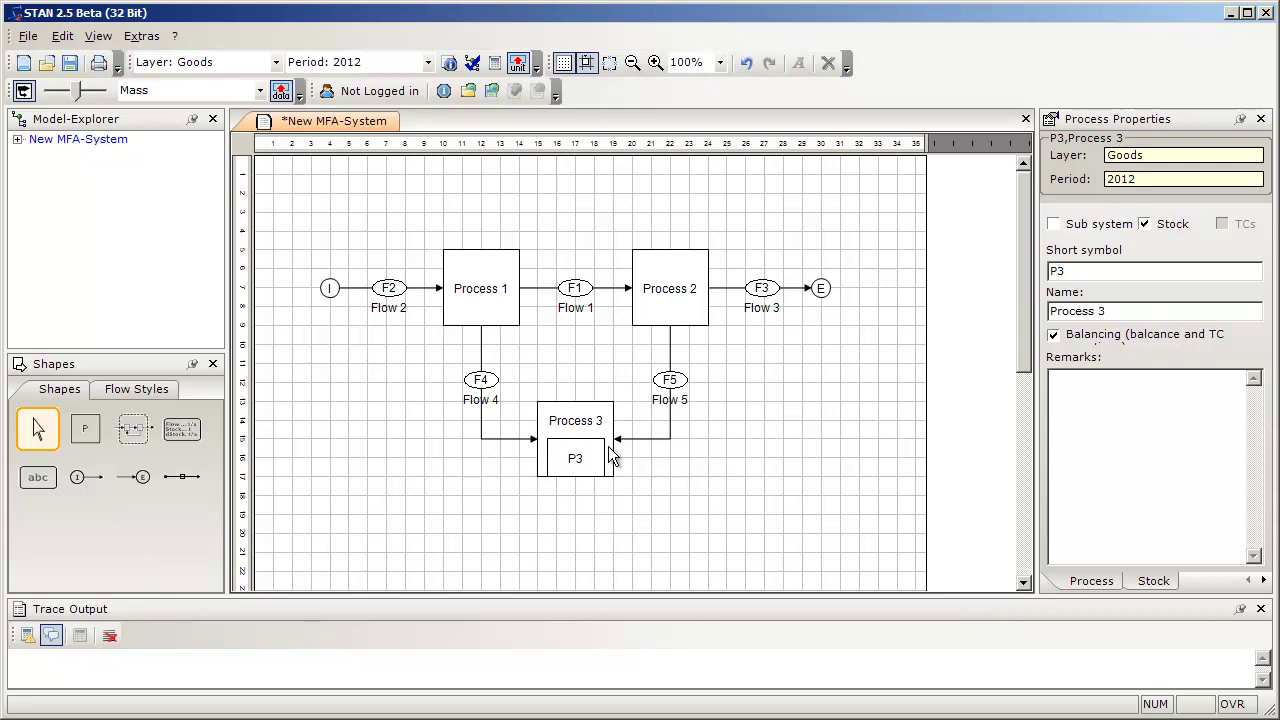
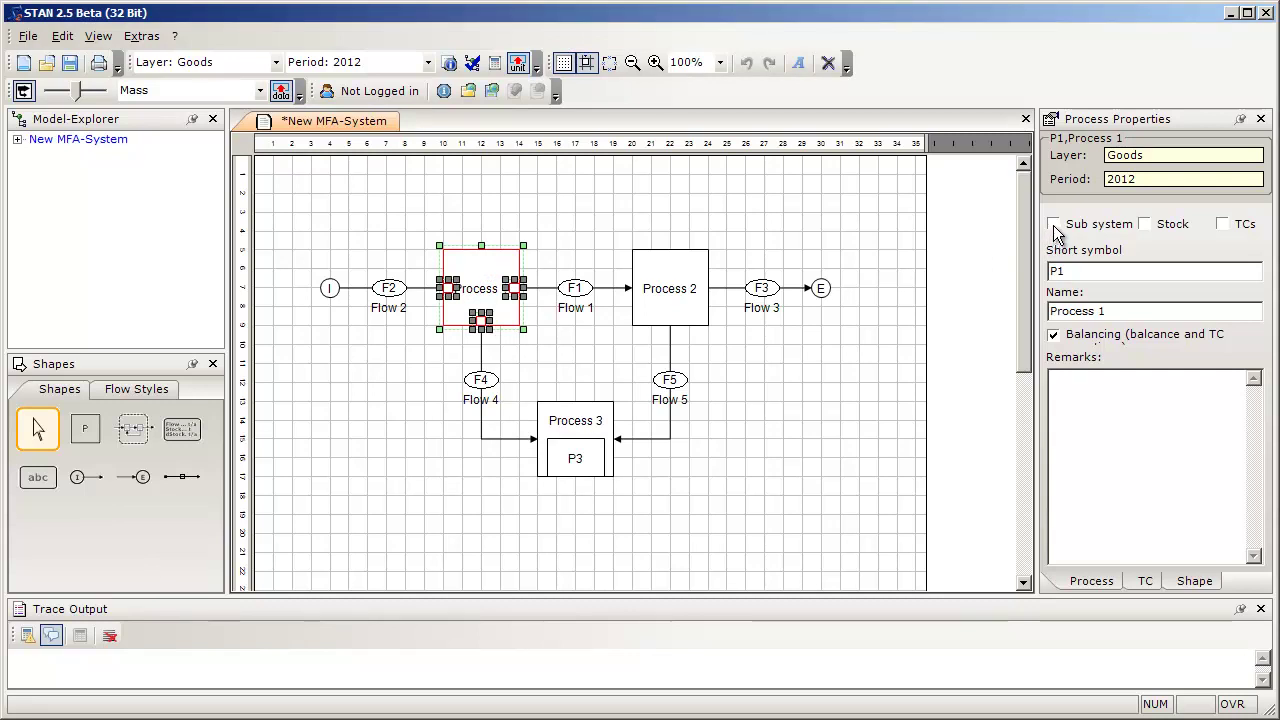
# Turn Process 1 into a subsystem and open its subsystem diagram
pyautogui.click(1053, 225)
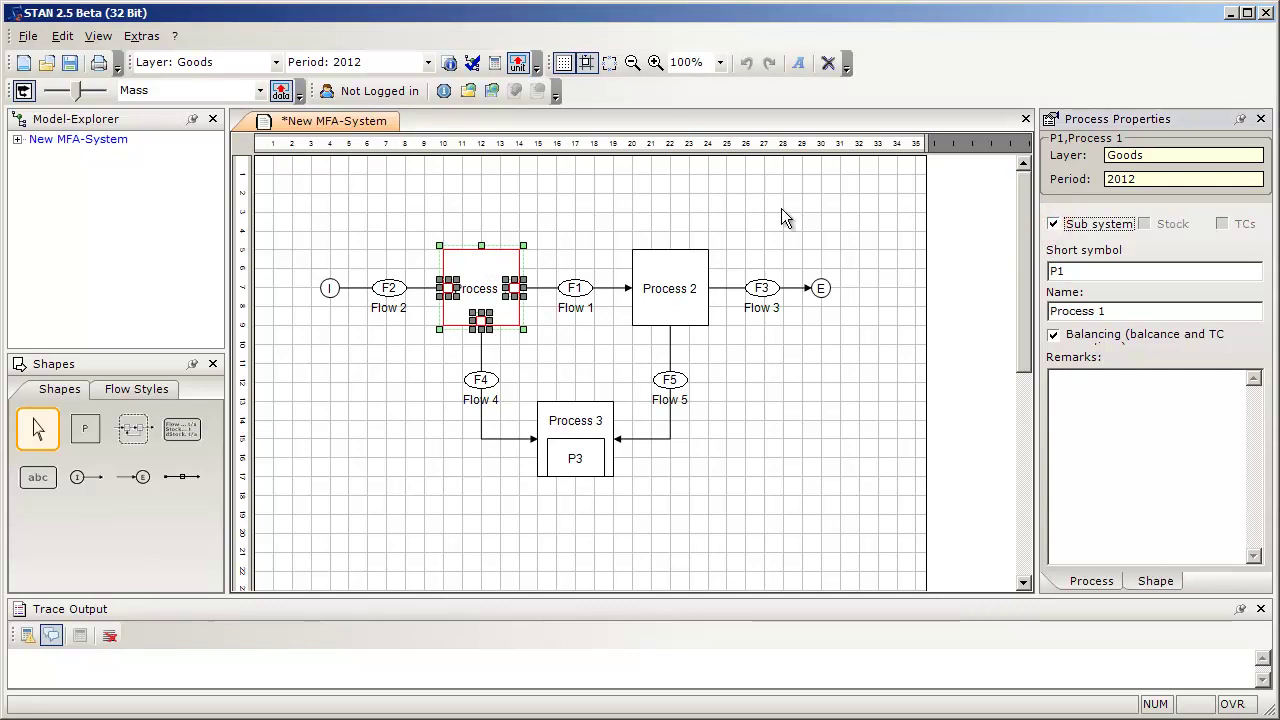
pyautogui.click(580, 217)
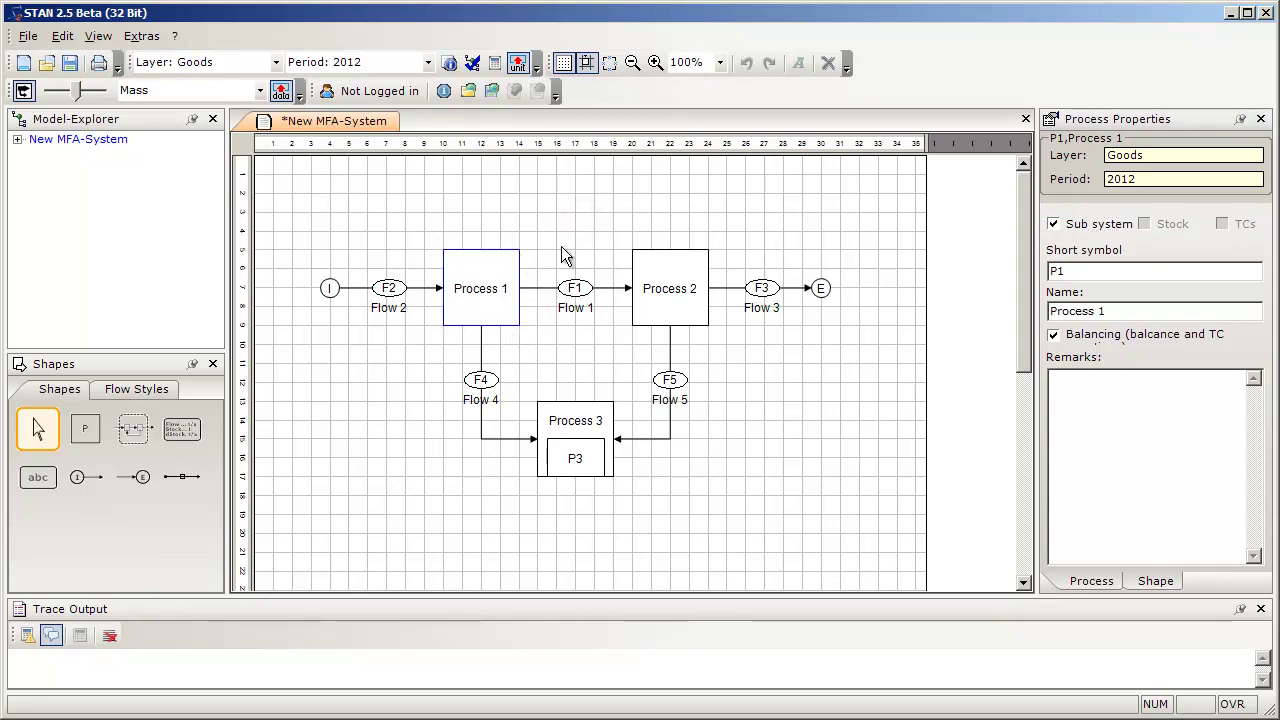
pyautogui.doubleClick(476, 289)
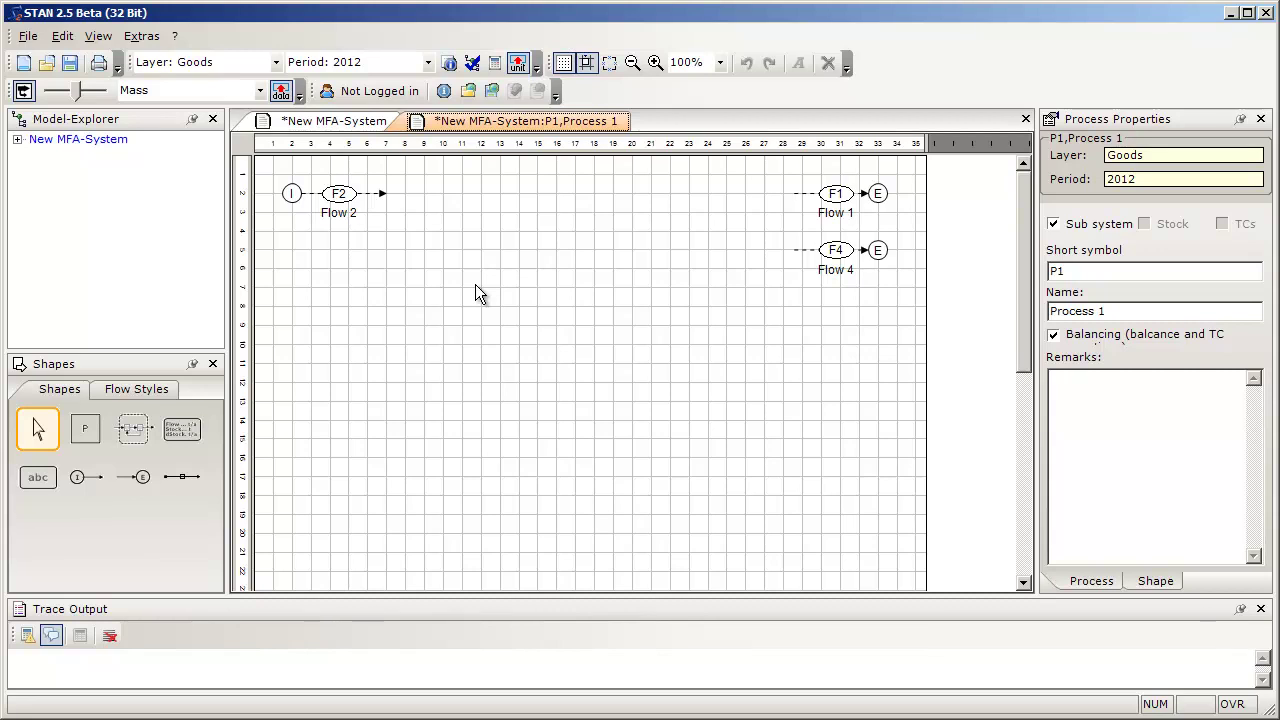
pyautogui.click(340, 121)
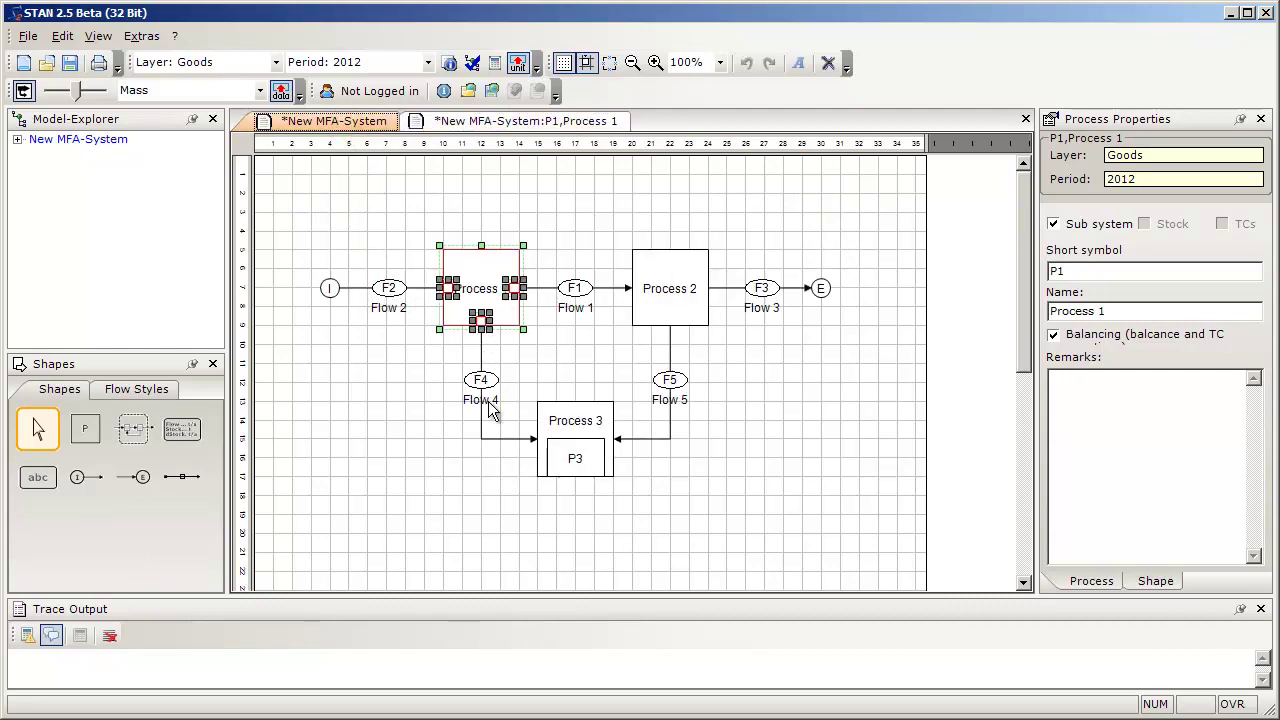
pyautogui.click(509, 121)
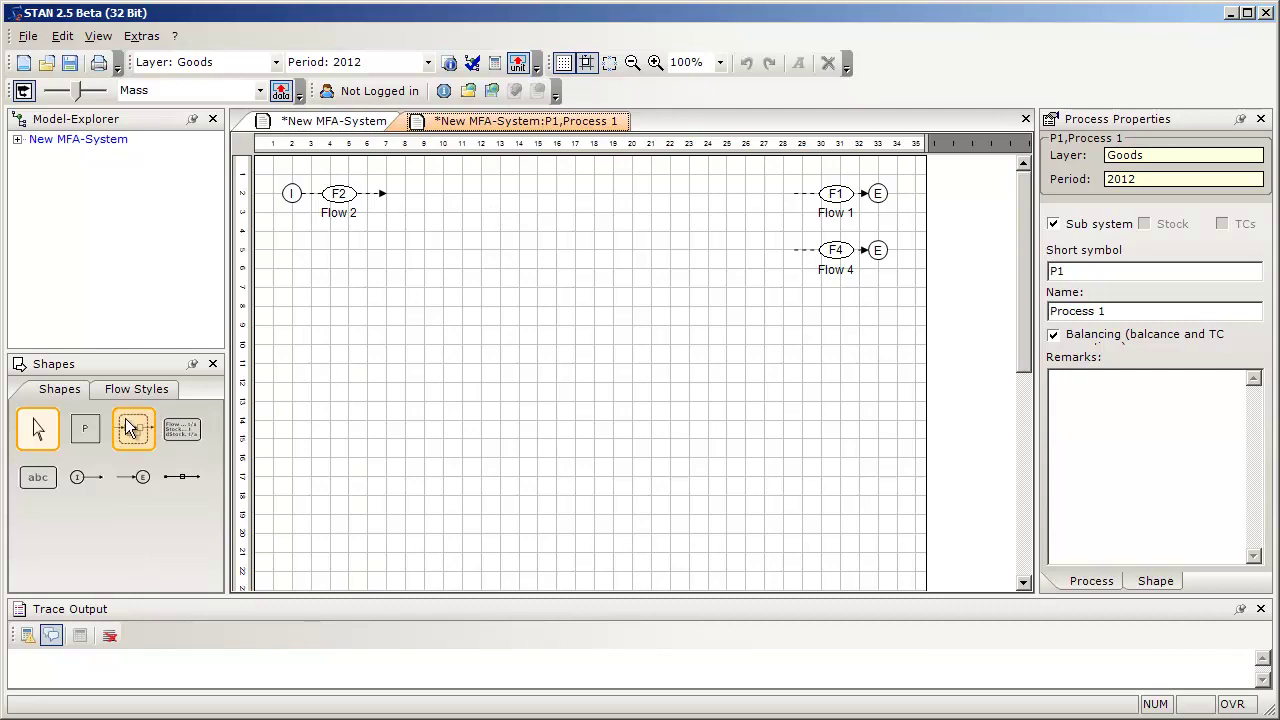
# Place two processes in the subsystem, at about 14, 2 and 14, 11 on the rulers, and connect them with a downward flow
pyautogui.click(88, 430)
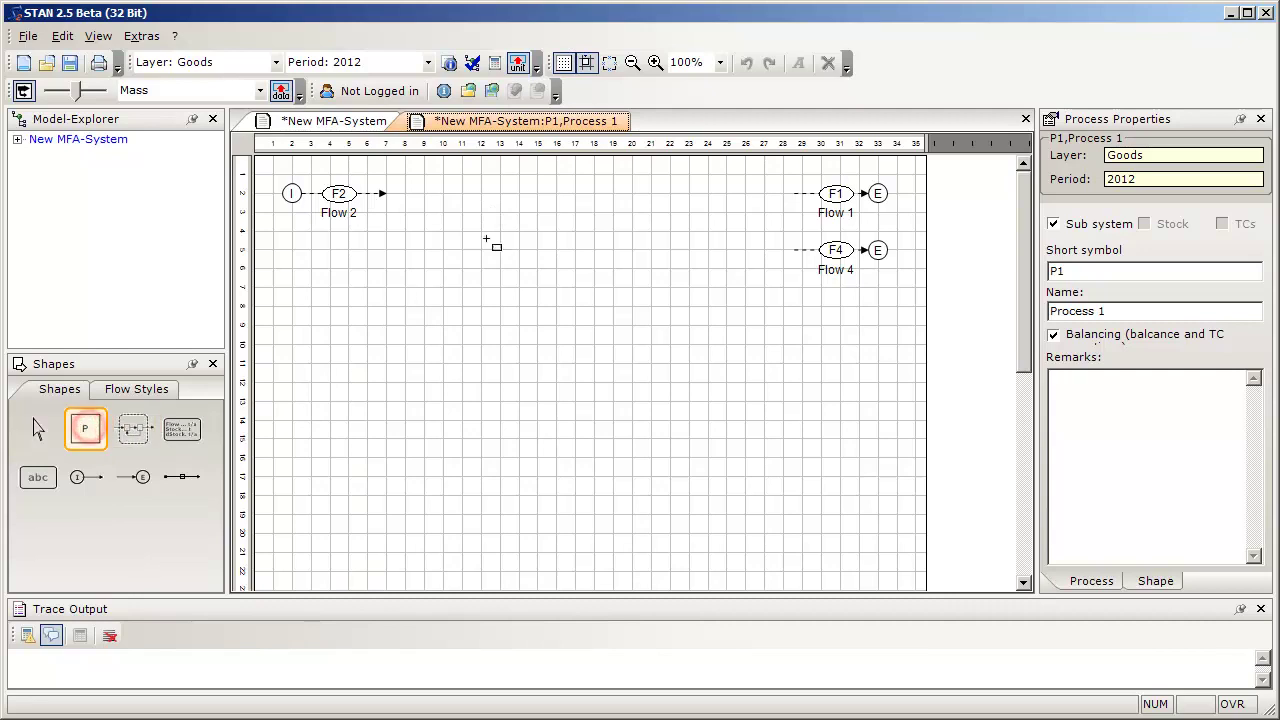
pyautogui.click(519, 194)
pyautogui.press('p')
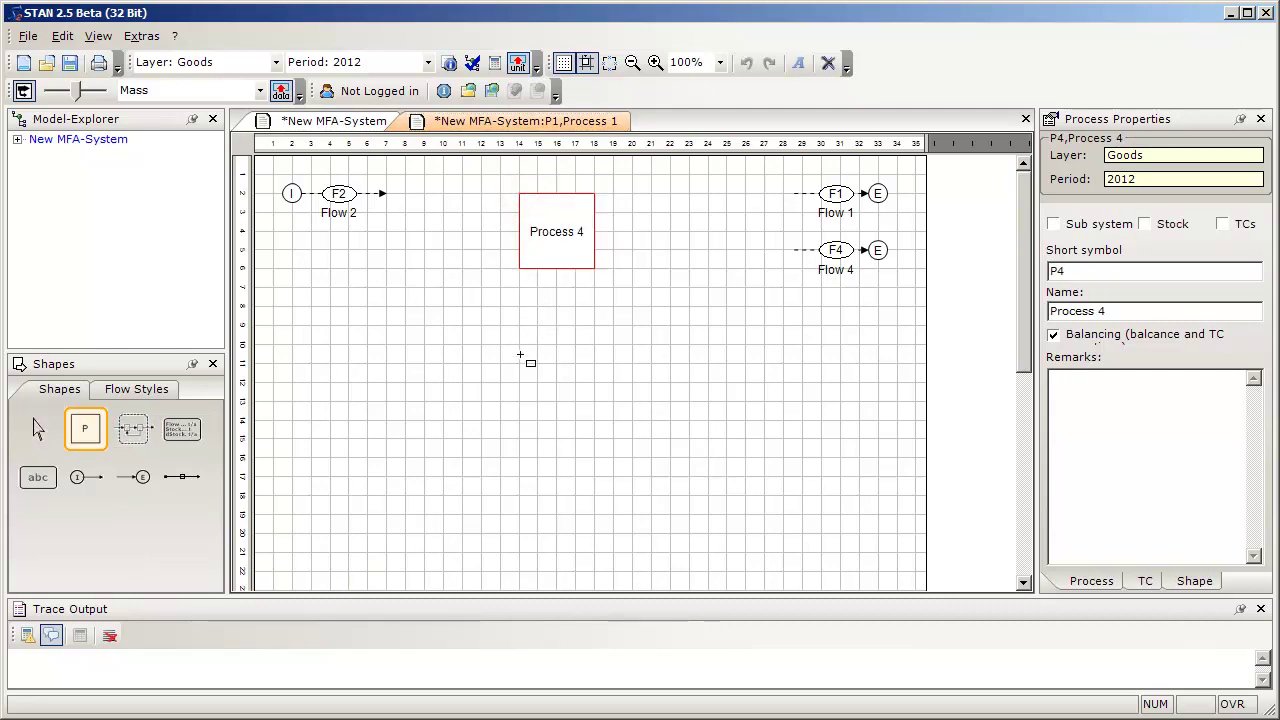
pyautogui.click(520, 363)
pyautogui.click(181, 477)
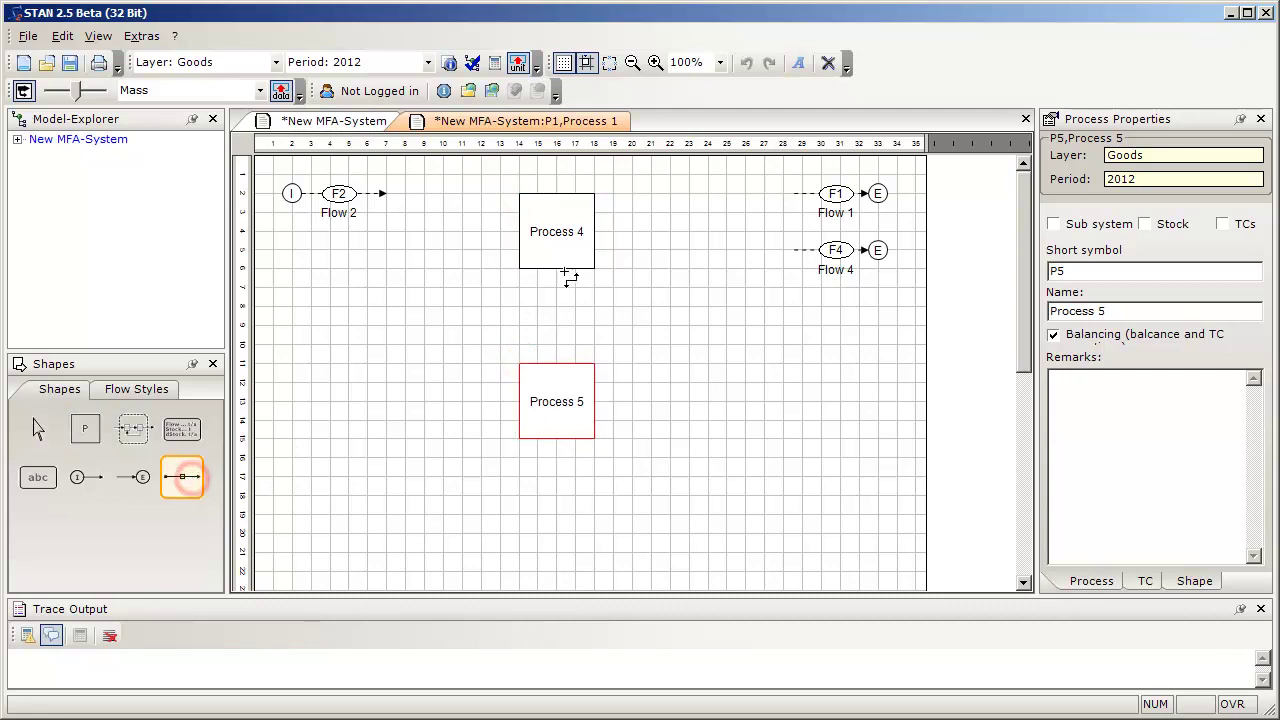
pyautogui.moveTo(556, 268); pyautogui.dragTo(562, 370)
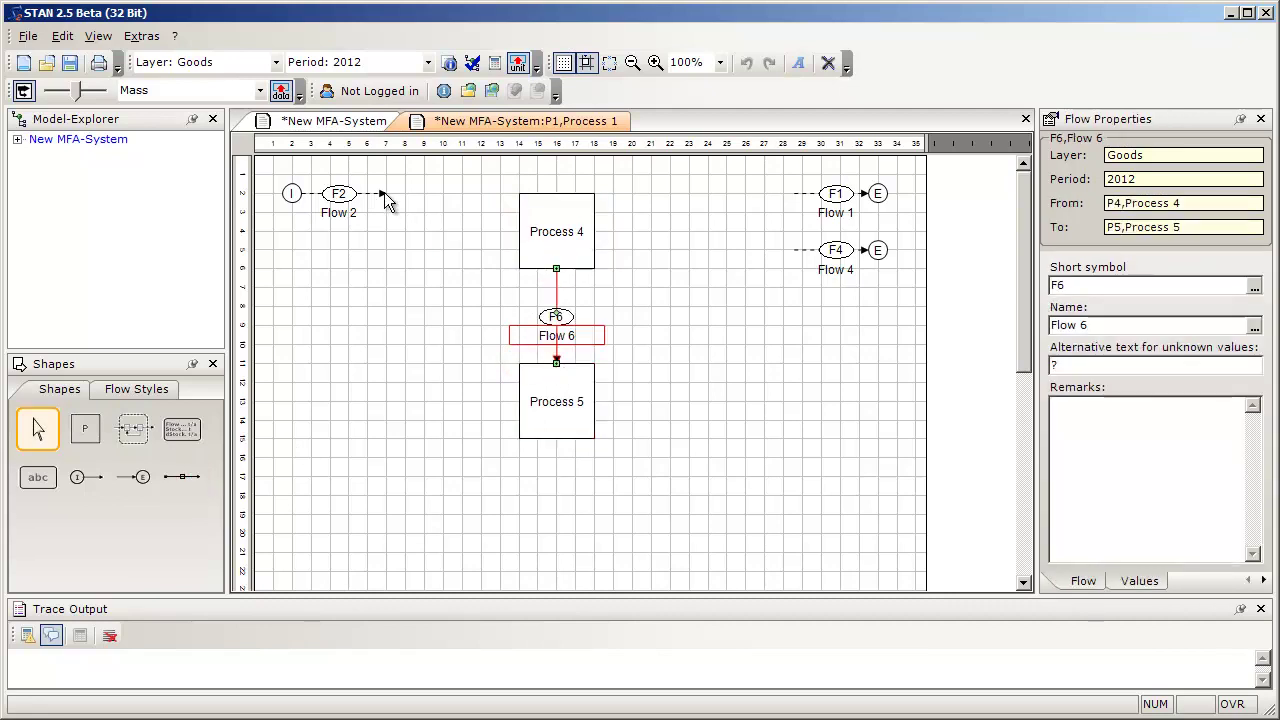
# Attach import Flow 2 to the left side of Process 4 and straighten it horizontally, starting at about 6, 4 on the rulers
pyautogui.click(384, 194)
pyautogui.moveTo(384, 194); pyautogui.dragTo(518, 235)
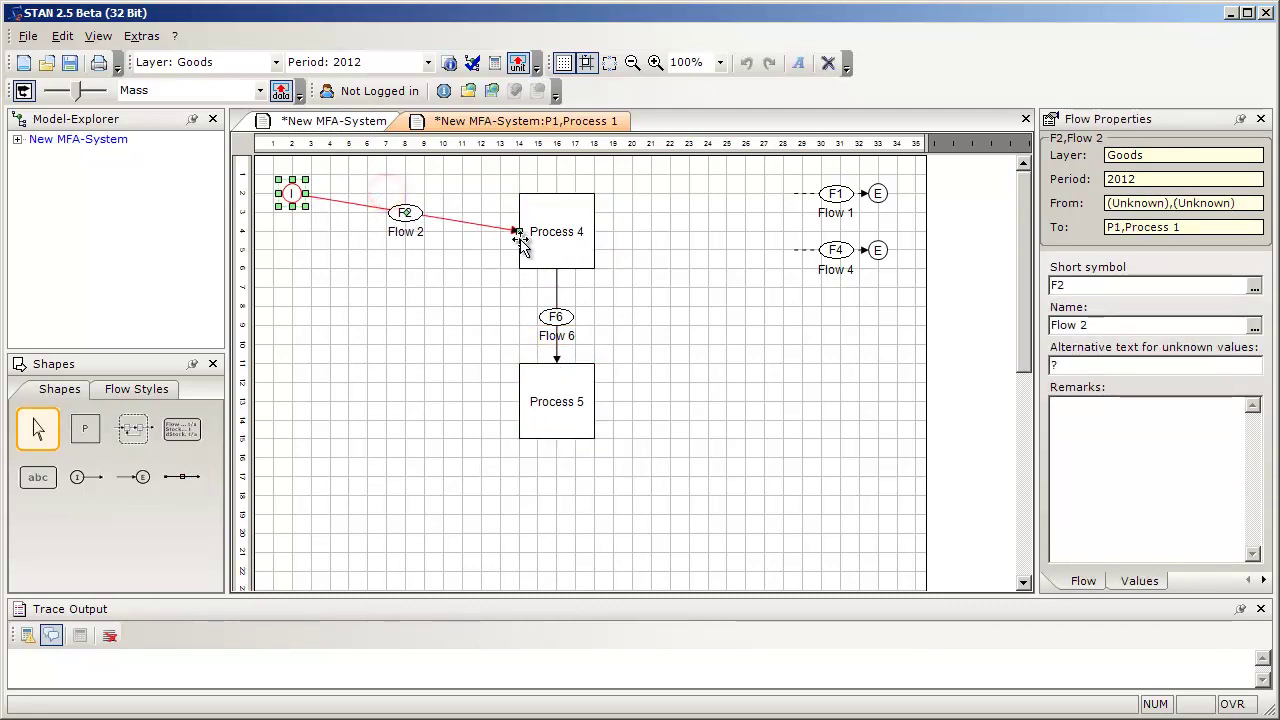
pyautogui.moveTo(289, 191); pyautogui.dragTo(372, 240)
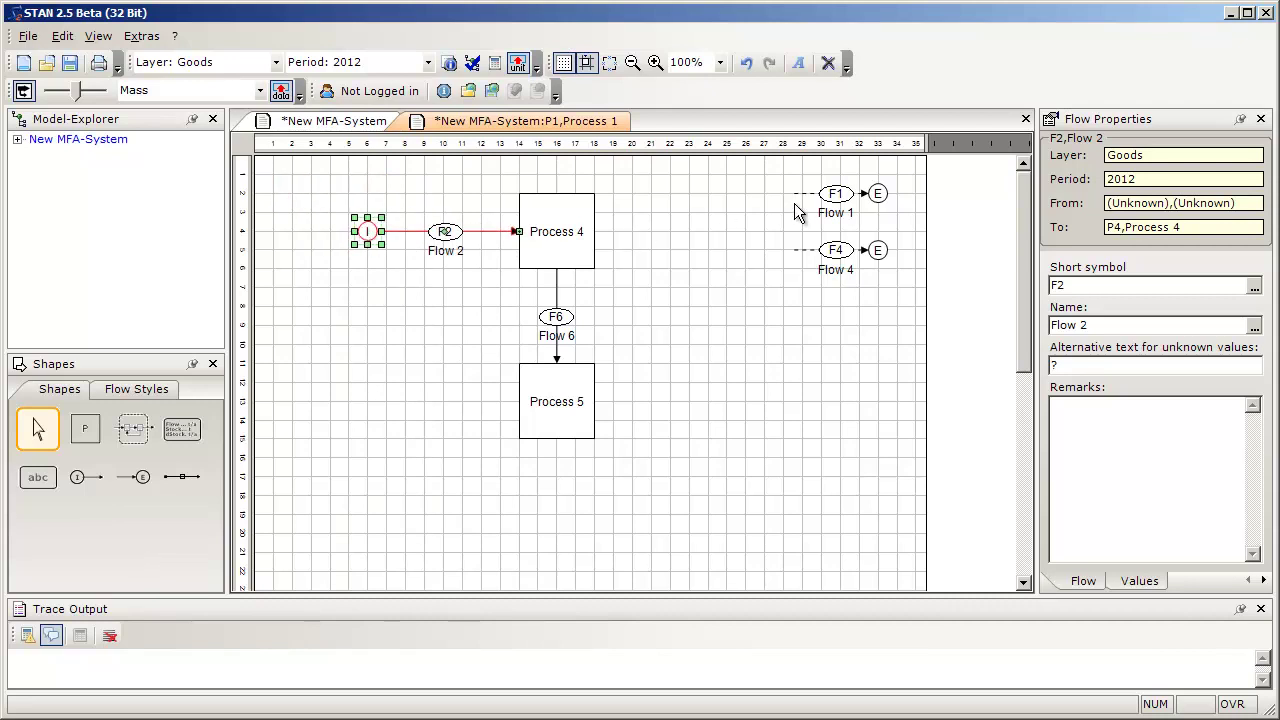
# Attach export Flow 1 to the right side of Process 4 and export Flow 4 to the right side of Process 5, aligning their endpoints
pyautogui.click(835, 193)
pyautogui.moveTo(794, 194); pyautogui.dragTo(594, 246)
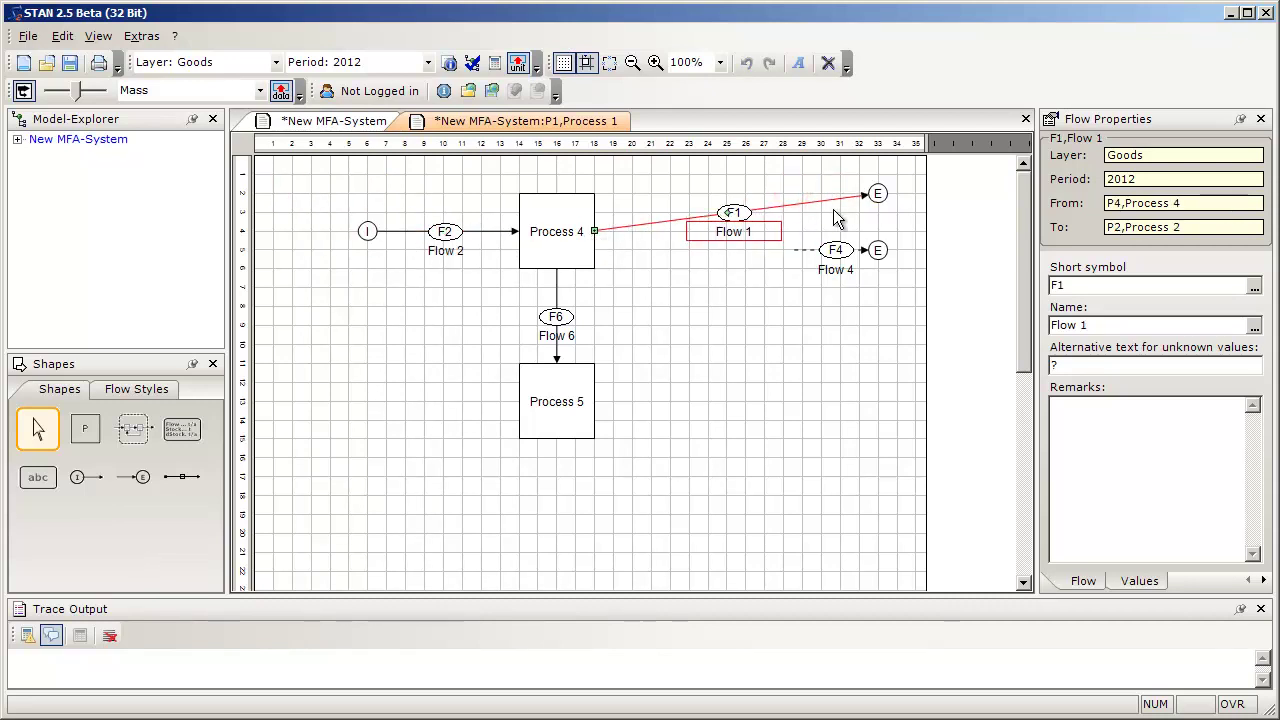
pyautogui.moveTo(877, 193); pyautogui.dragTo(595, 399)
pyautogui.click(835, 250)
pyautogui.moveTo(877, 250); pyautogui.dragTo(762, 401)
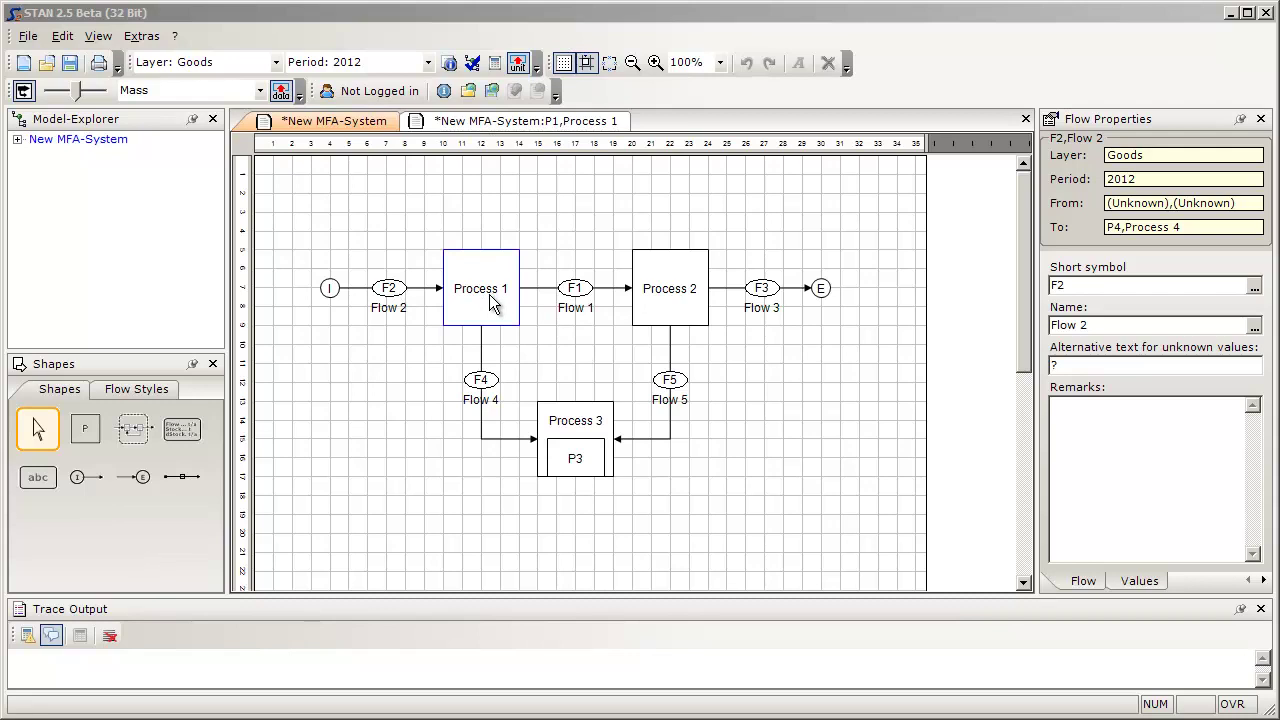
# In the main diagram, change Flow 2's short symbol to RM and its name to Raw Materials
pyautogui.click(392, 291)
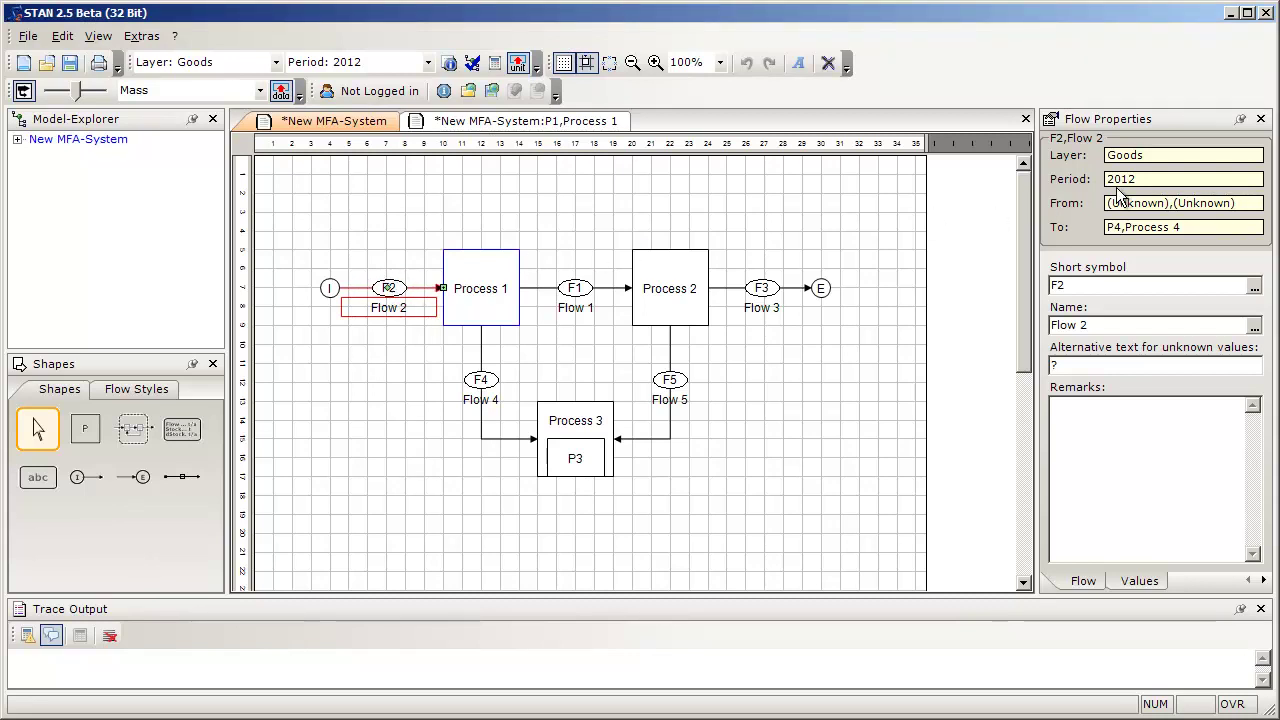
pyautogui.doubleClick(1080, 285)
pyautogui.press('BackSpace')
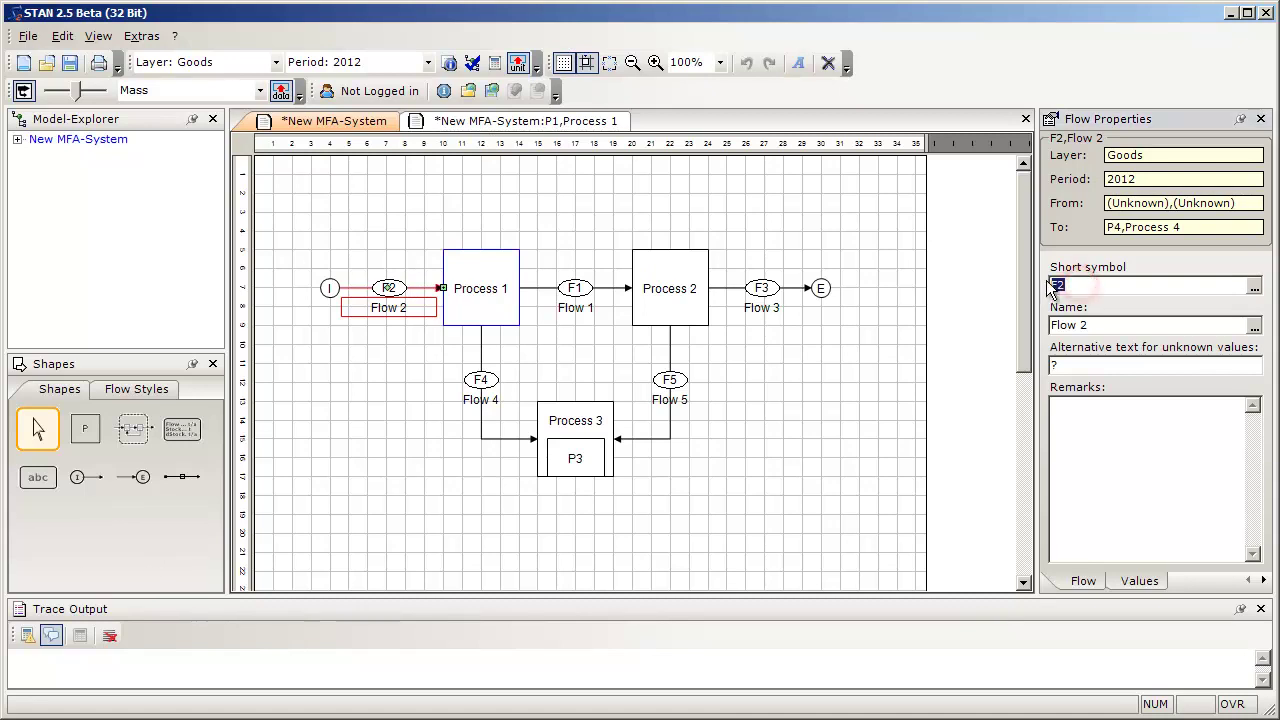
pyautogui.write('SM')
pyautogui.click(1114, 328)
pyautogui.write('Raw materi')
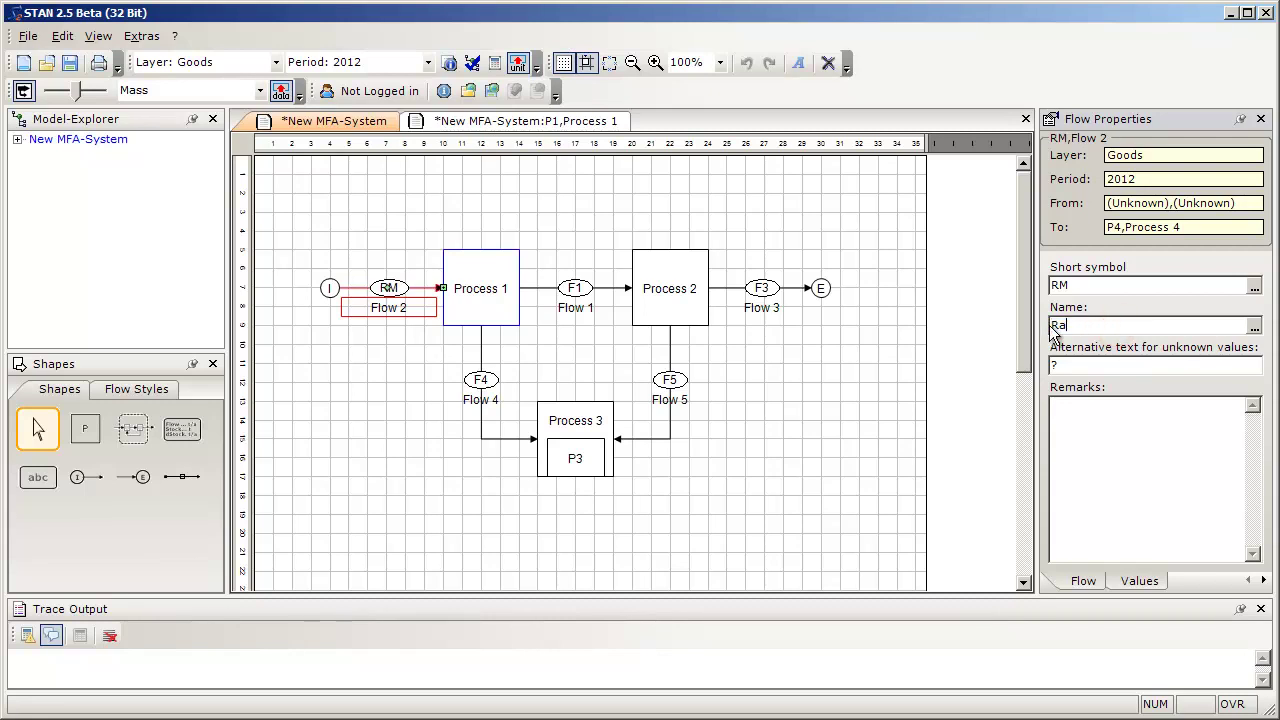
pyautogui.write('als')
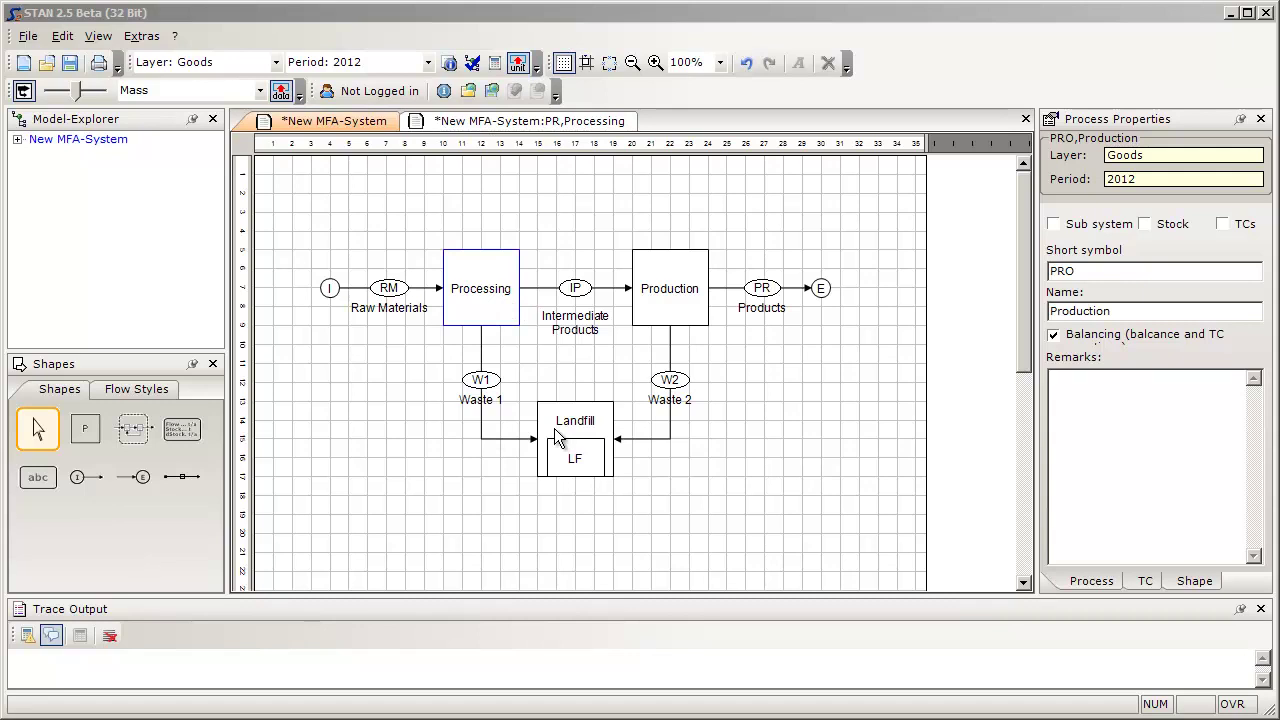
pyautogui.hotkey('ctrl', 'z')
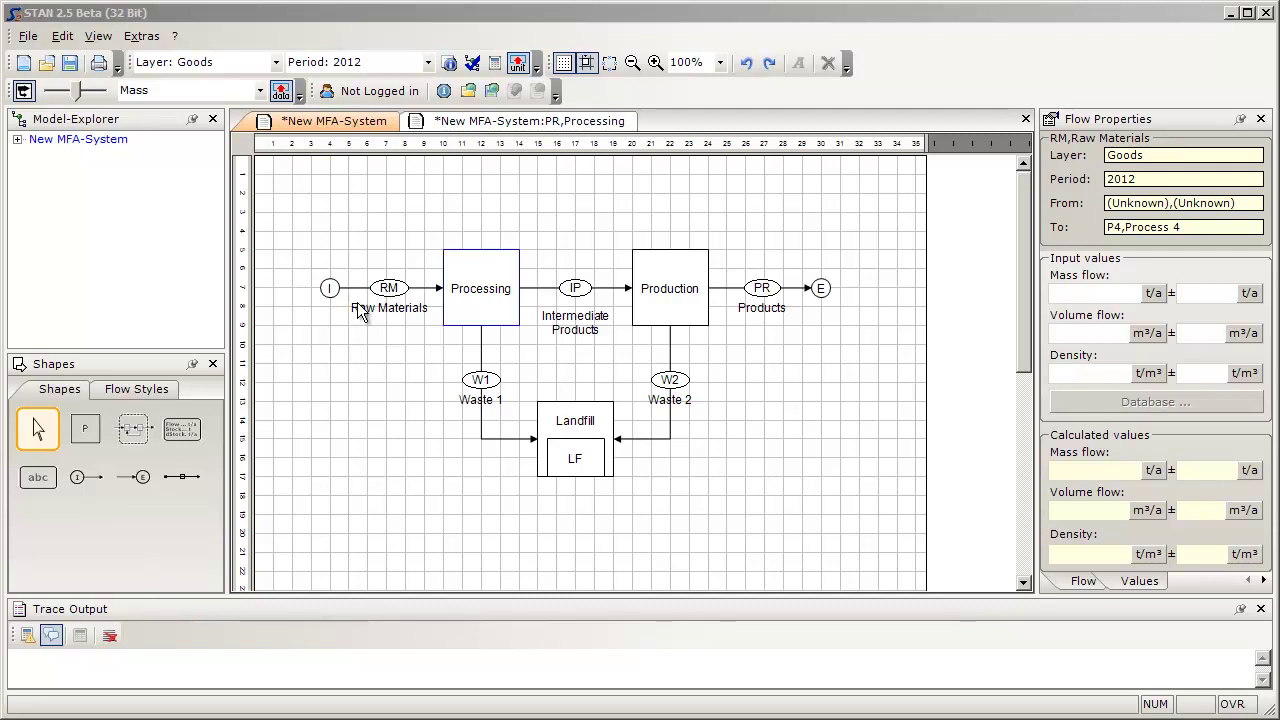
# Set the input mass flow of the Raw Materials flow to 100 t/a
pyautogui.click(395, 290)
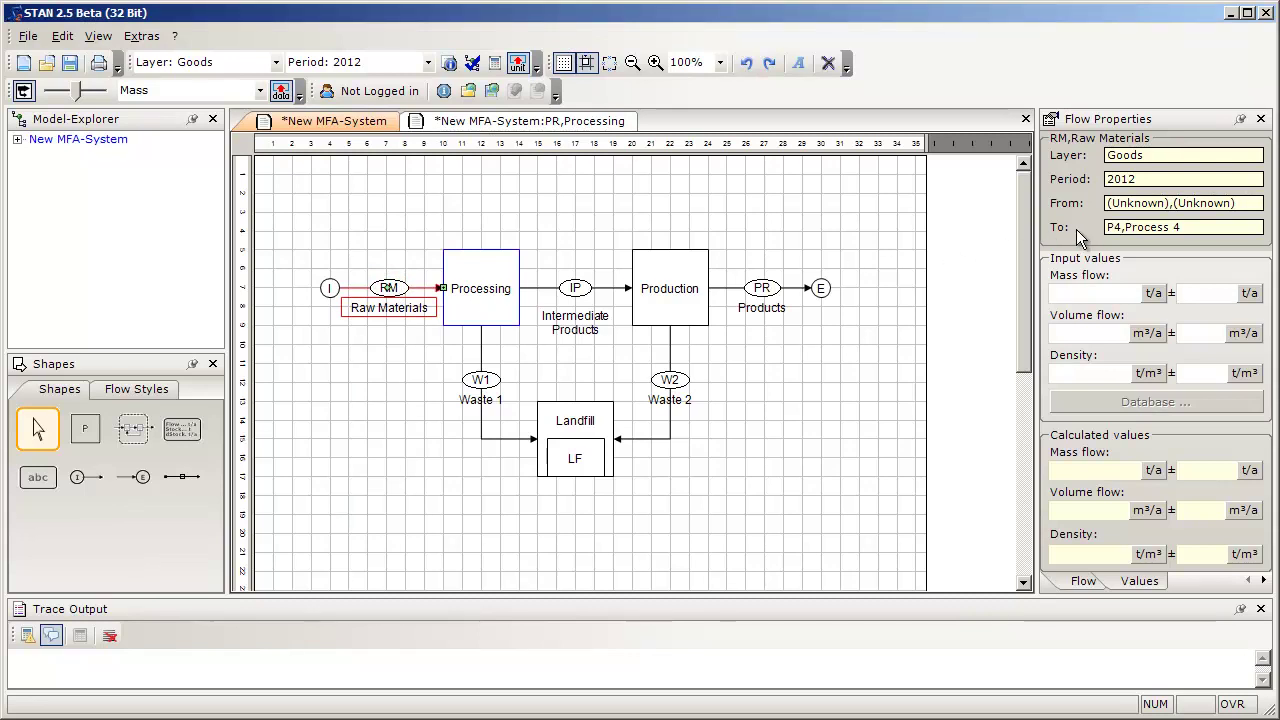
pyautogui.click(1141, 583)
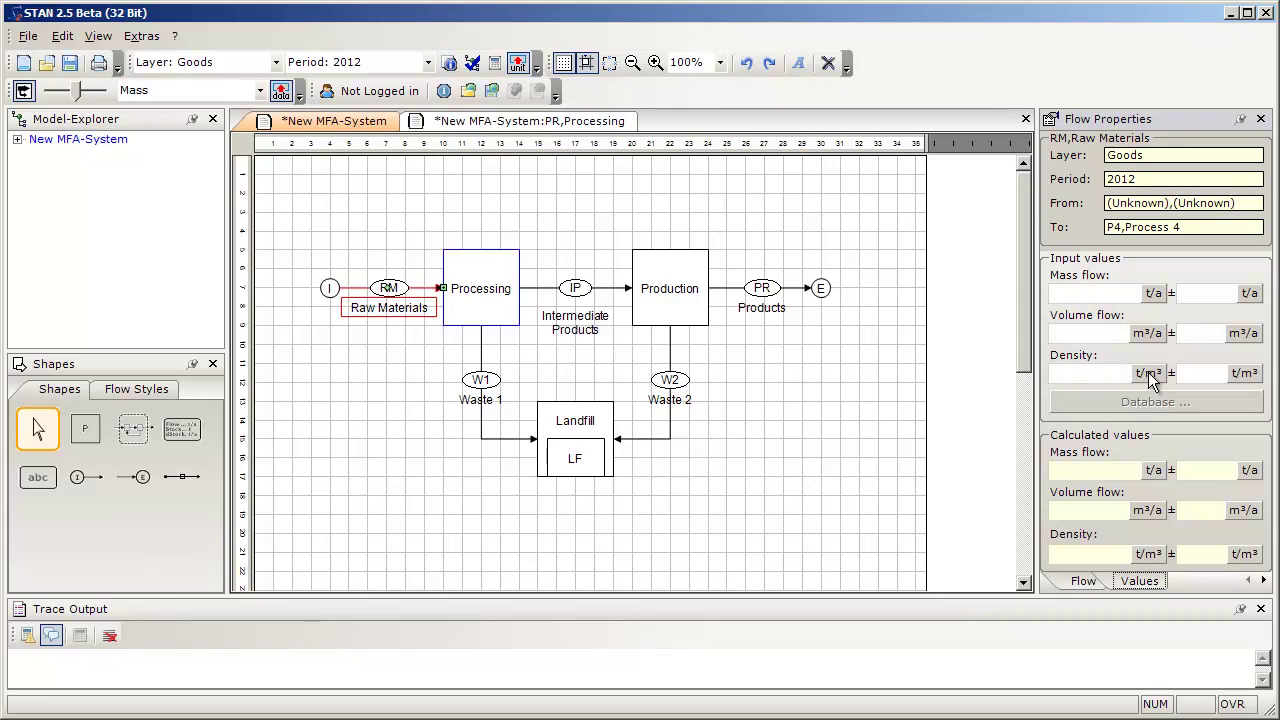
pyautogui.click(1097, 293)
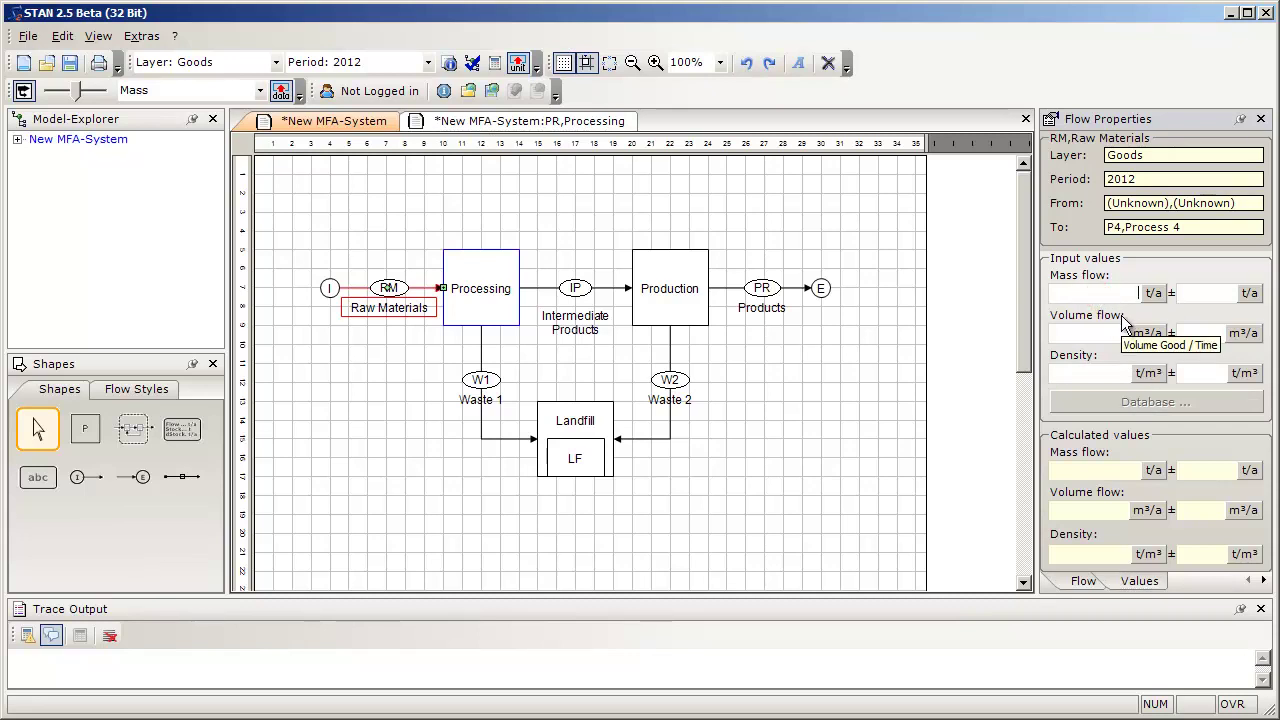
pyautogui.write('100')
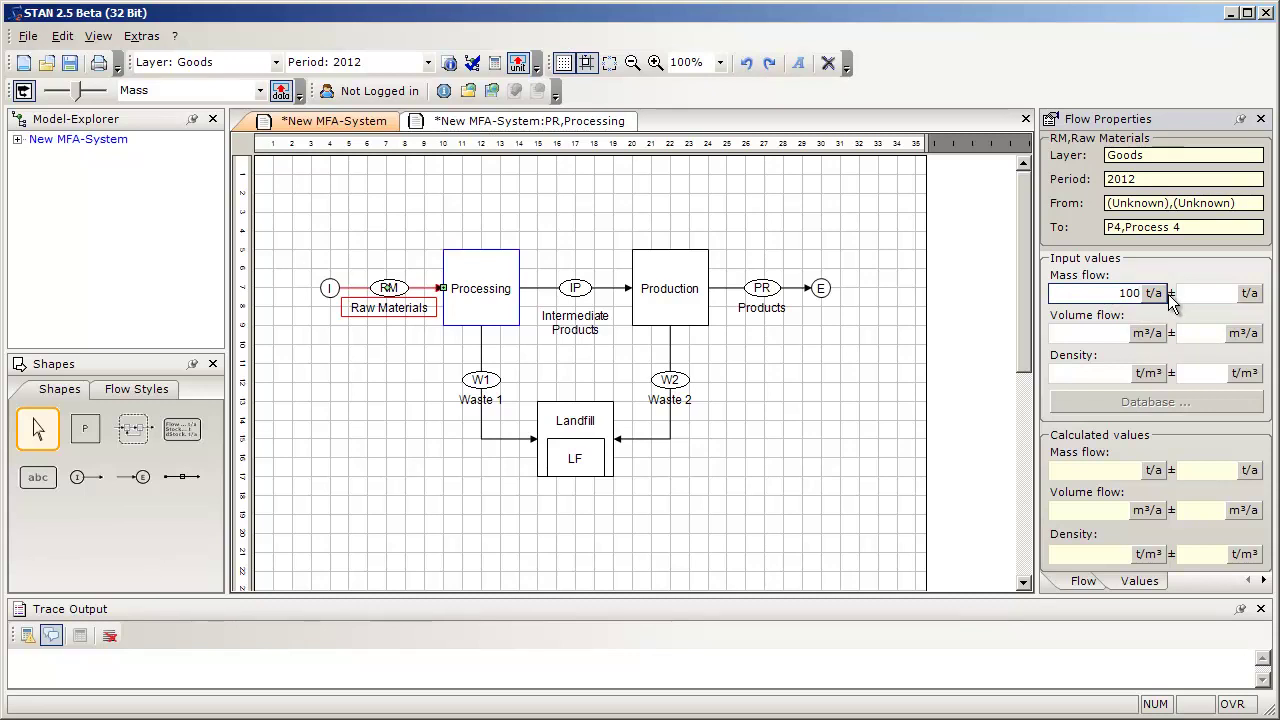
pyautogui.press('Return')
pyautogui.click(915, 363)
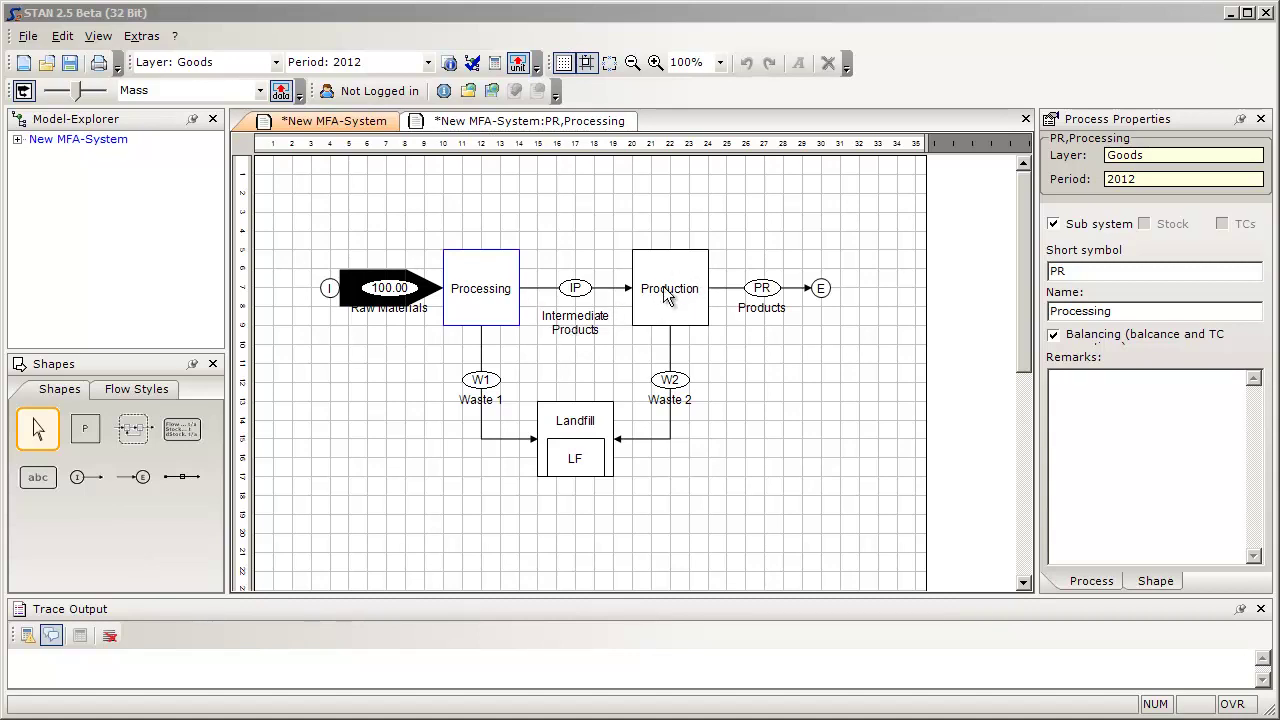
# Set the input mass flow of the Intermediate Products flow to 90000 kg/a
pyautogui.click(578, 292)
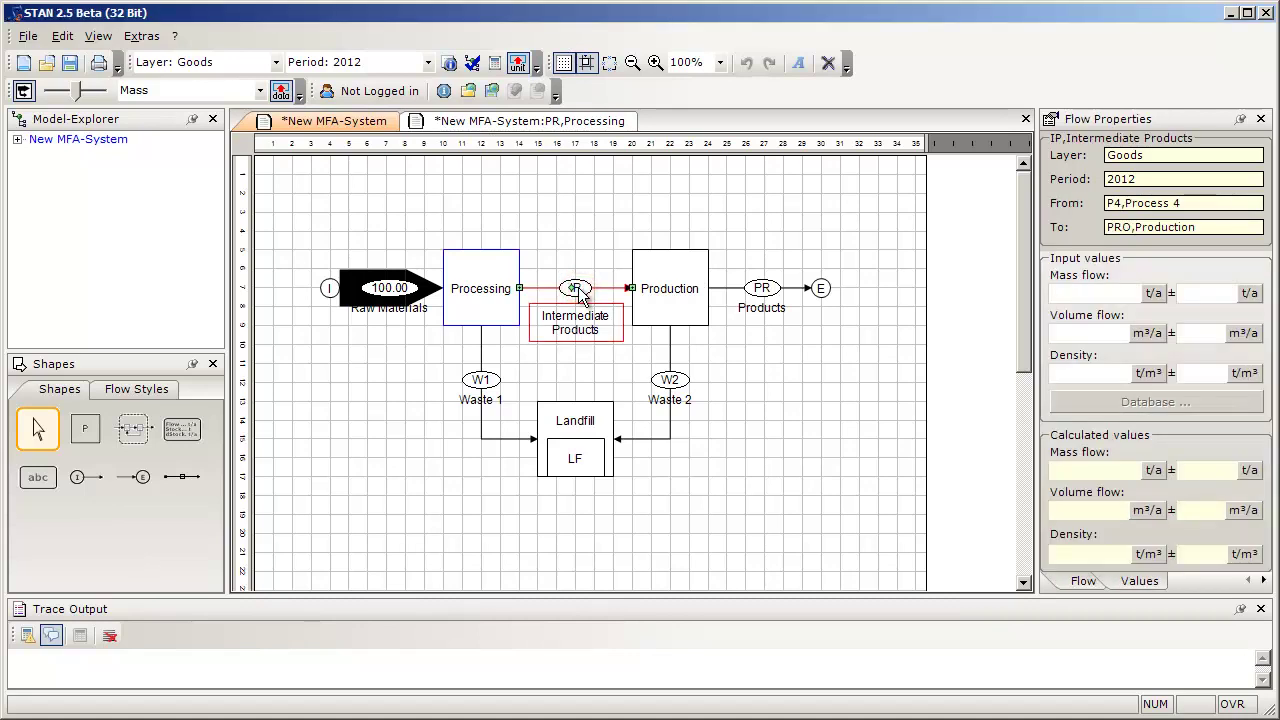
pyautogui.click(1078, 292)
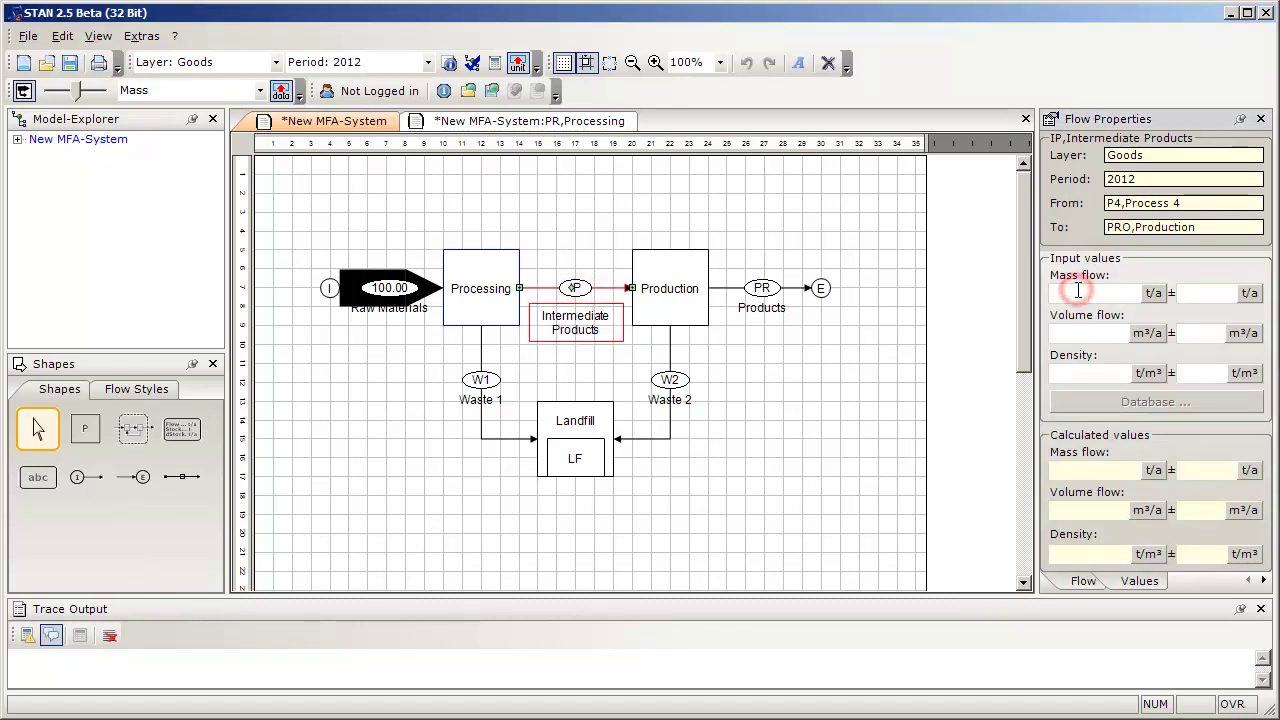
pyautogui.write('90000')
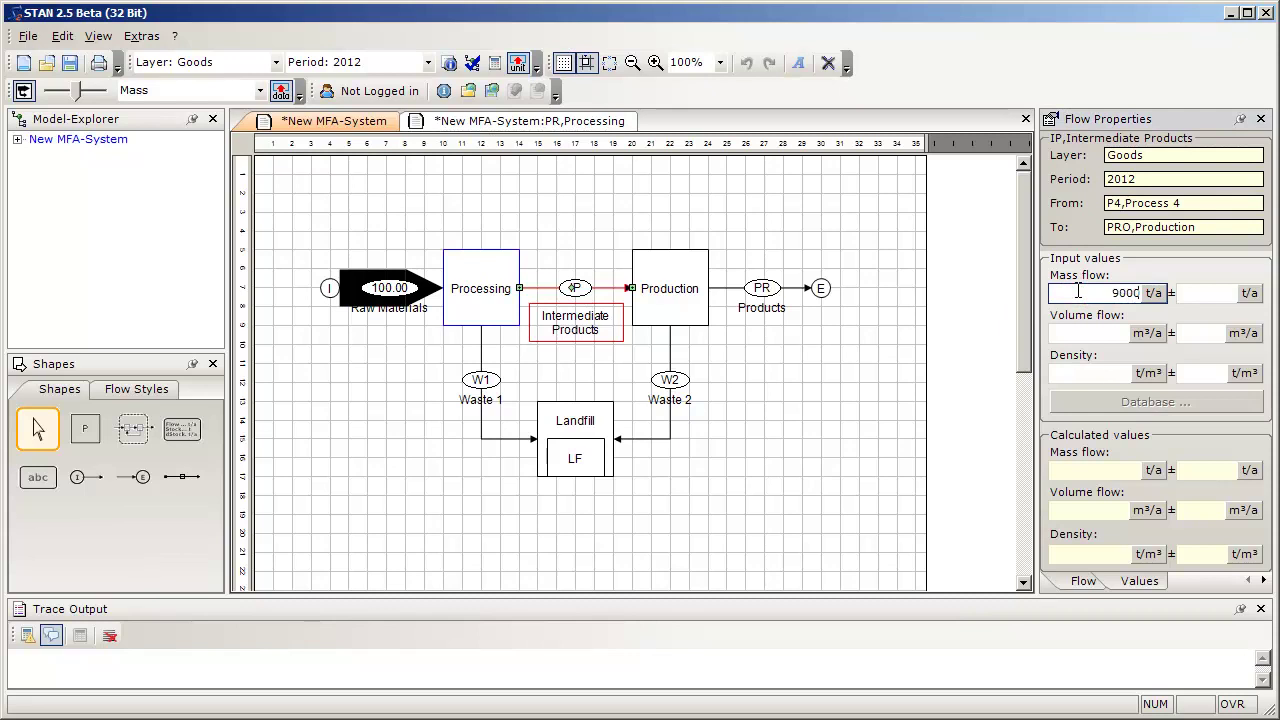
pyautogui.write(' kg/a')
pyautogui.press('Return')
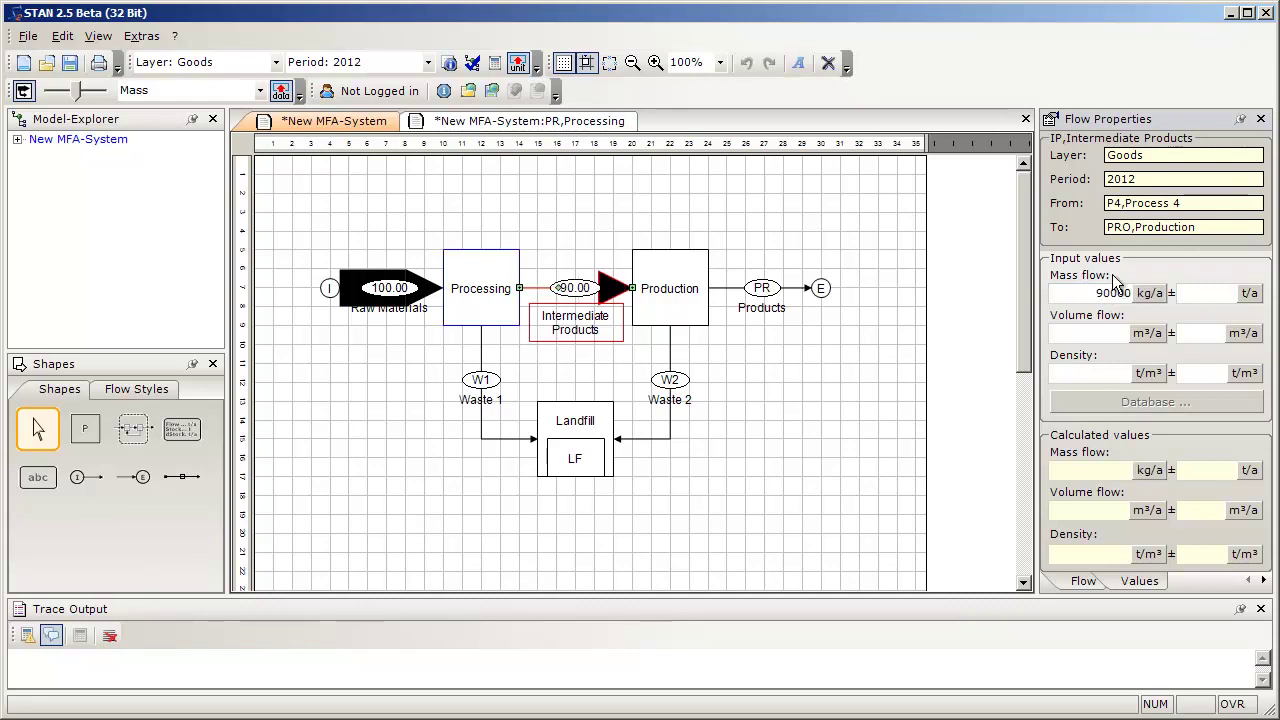
pyautogui.click(830, 349)
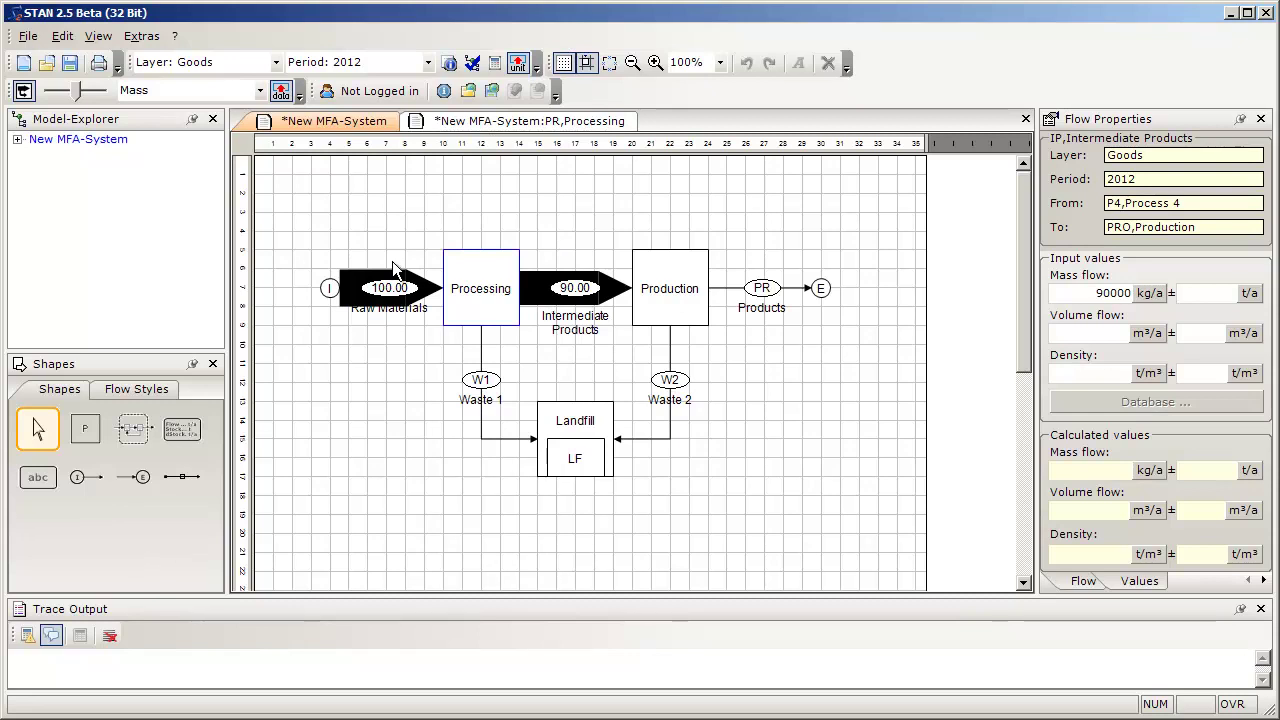
# Place a legend text field for flow and stock units left of the Landfill process and narrow it to span about 3 to 10 on the ruler
pyautogui.click(179, 431)
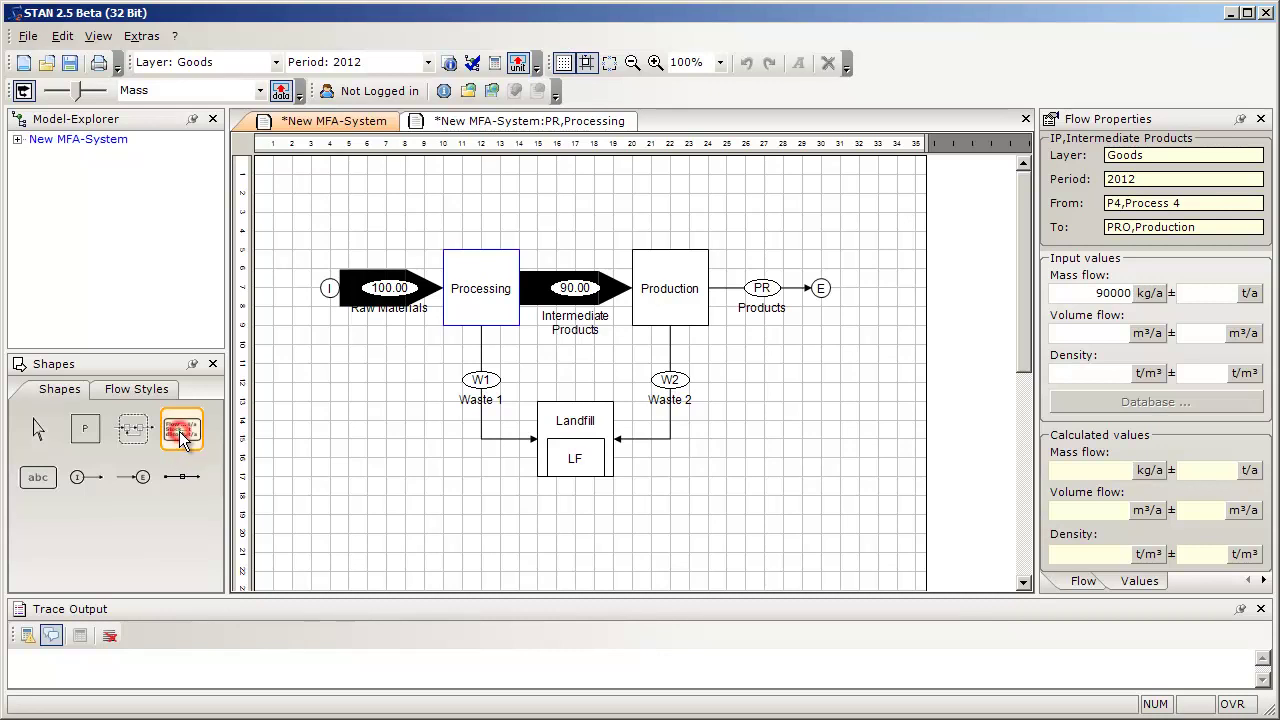
pyautogui.click(309, 399)
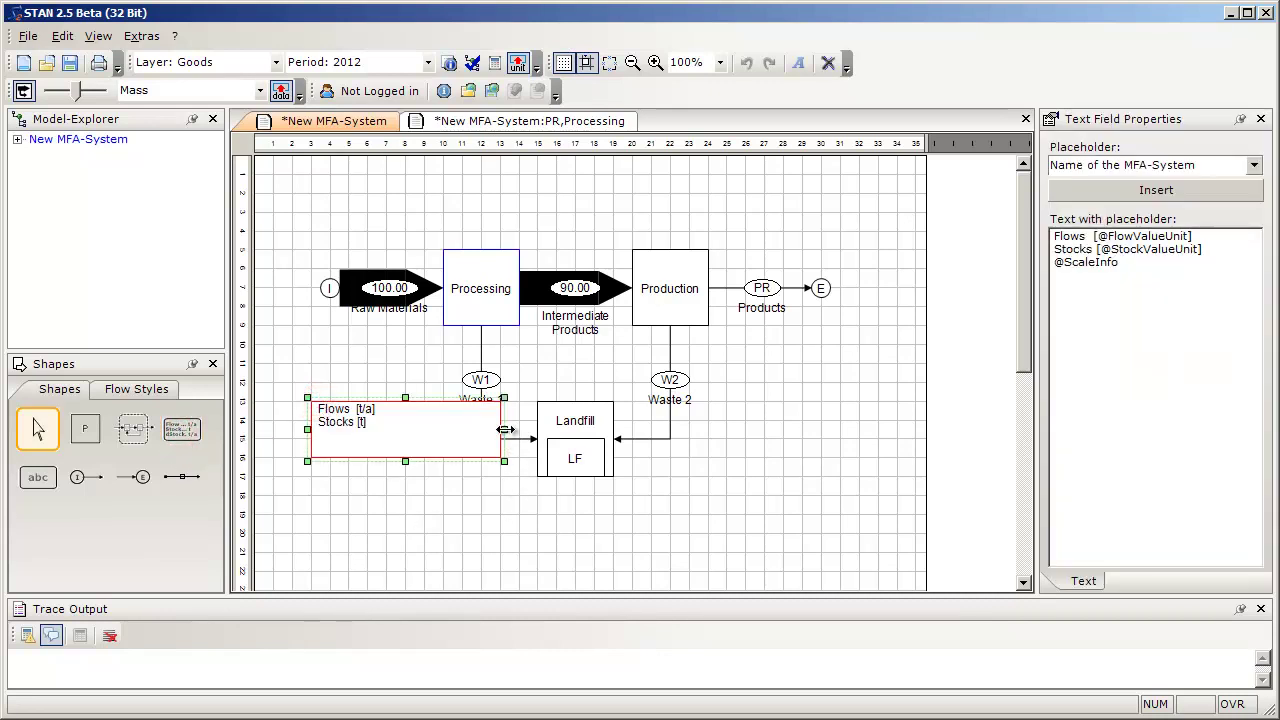
pyautogui.moveTo(504, 429); pyautogui.dragTo(447, 432)
pyautogui.click(440, 480)
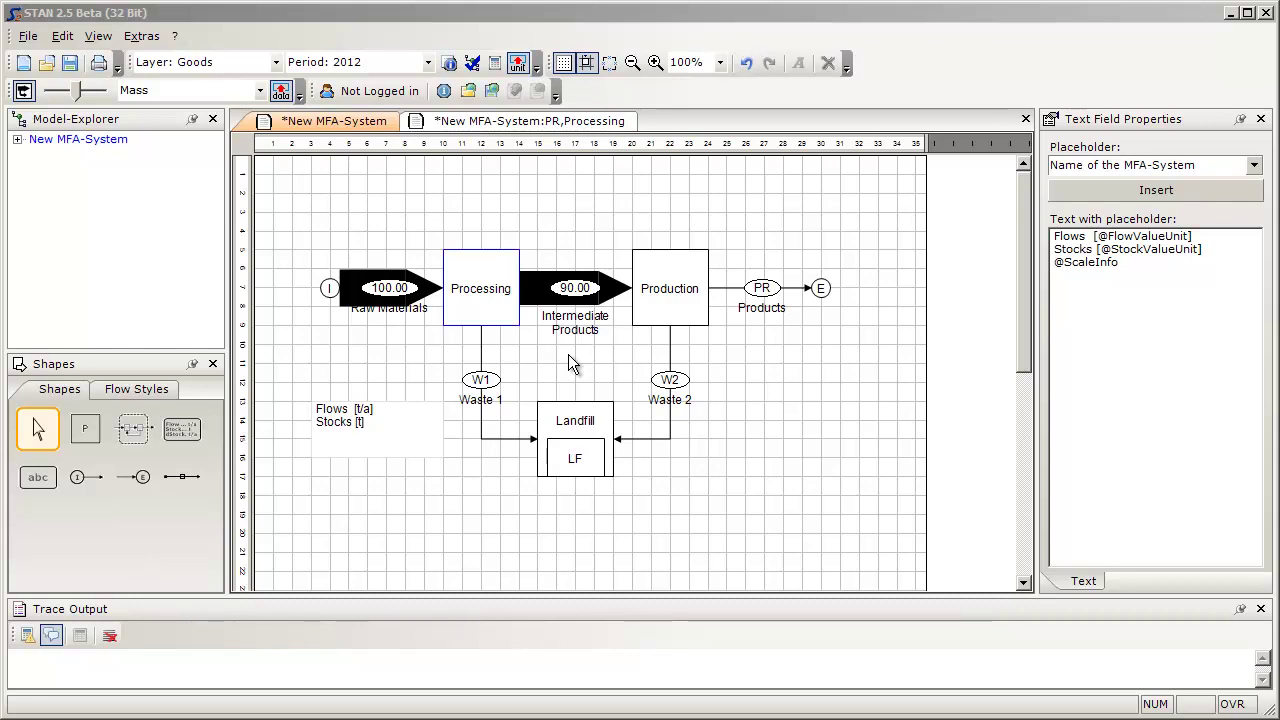
# Run the calculation of the model, continuing despite the plausibility check warning
pyautogui.click(495, 64)
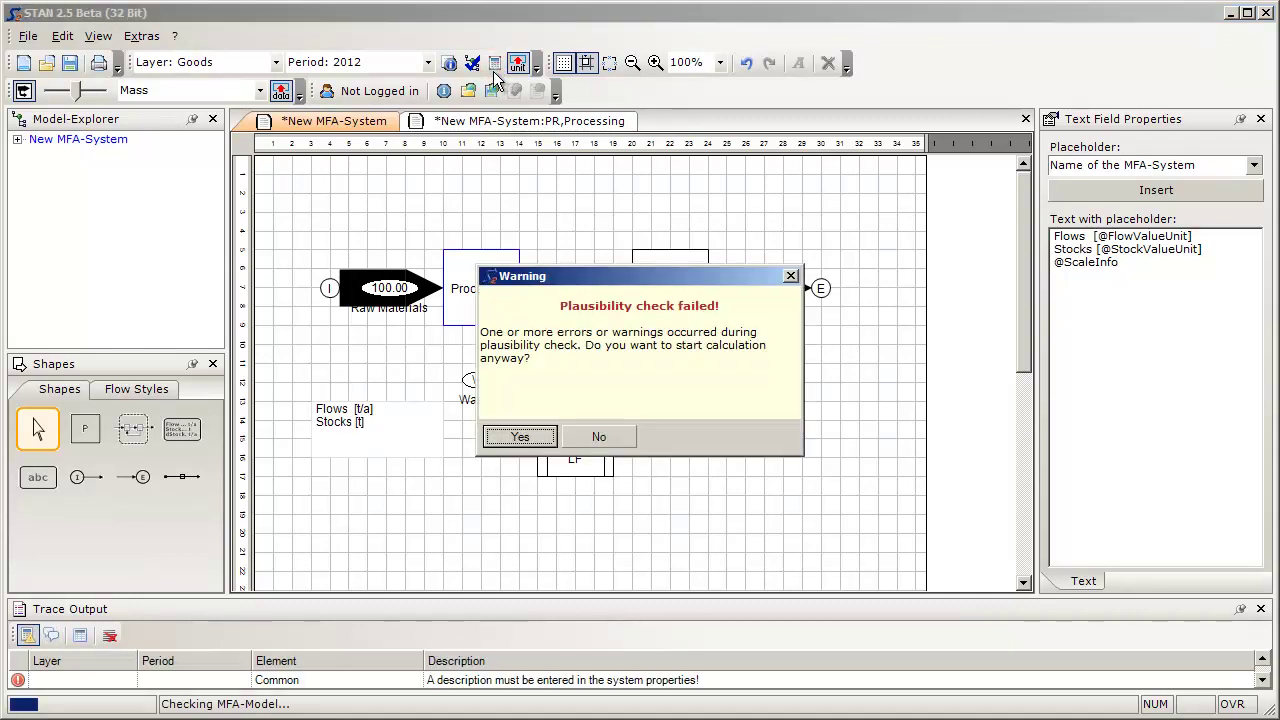
pyautogui.click(520, 437)
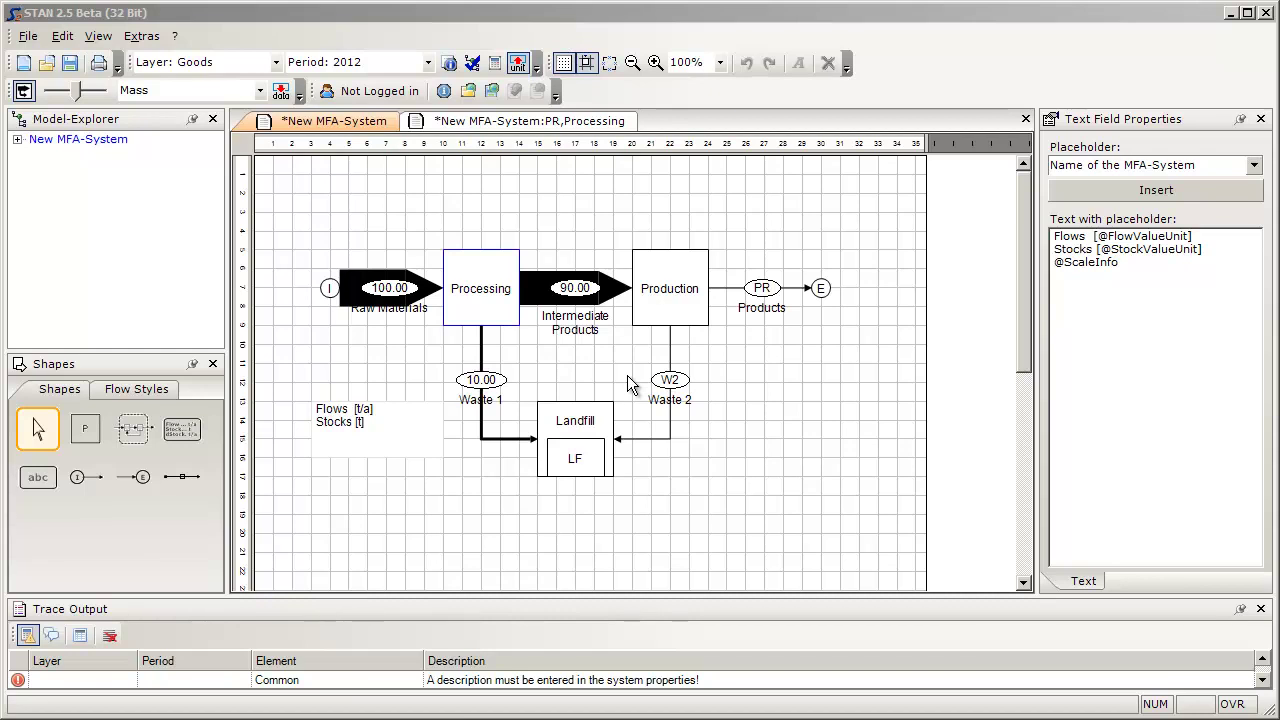
# Set the Production process's transfer coefficient from the sum of inputs to W2 to 0.05 and recalculate the model
pyautogui.doubleClick(669, 293)
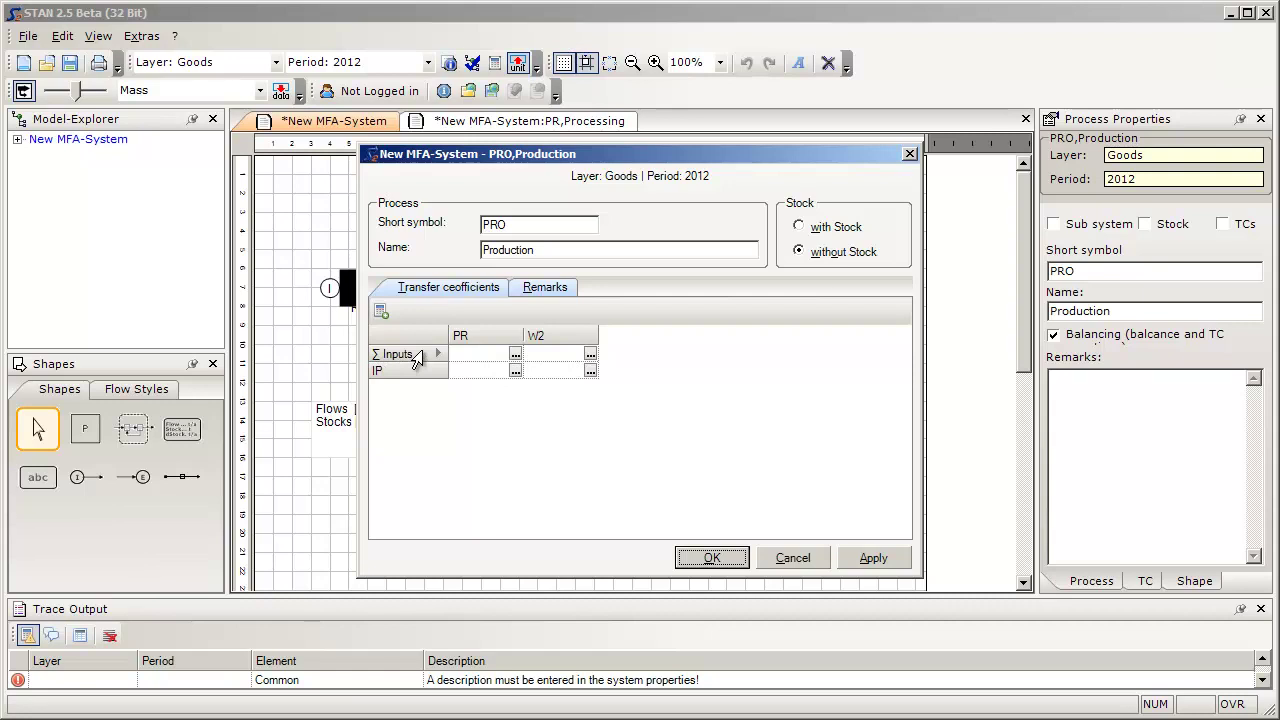
pyautogui.click(536, 355)
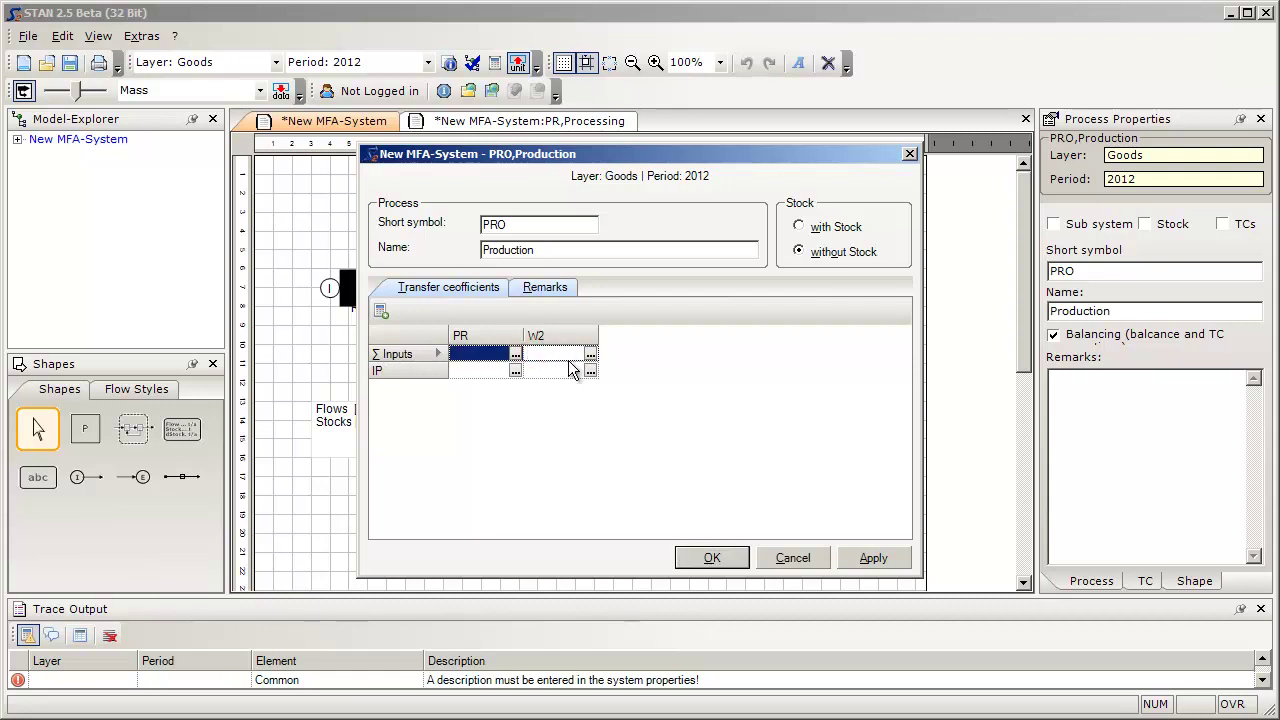
pyautogui.write('0.05')
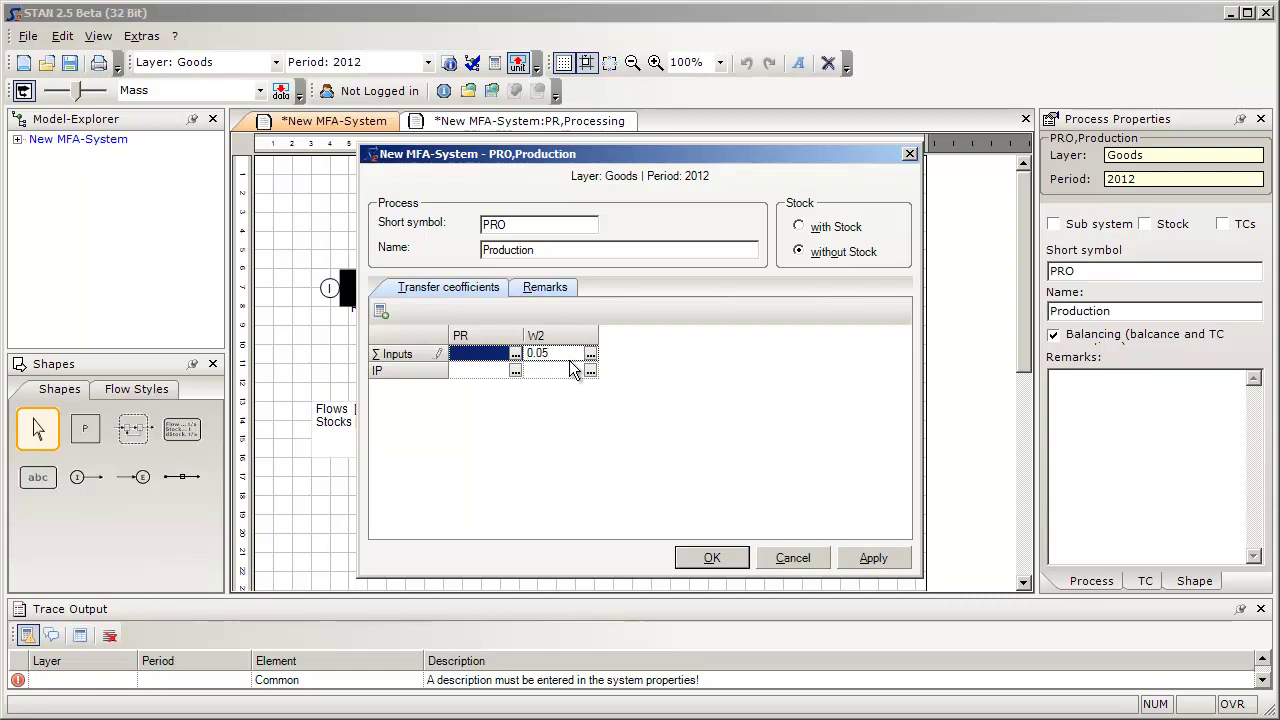
pyautogui.click(716, 560)
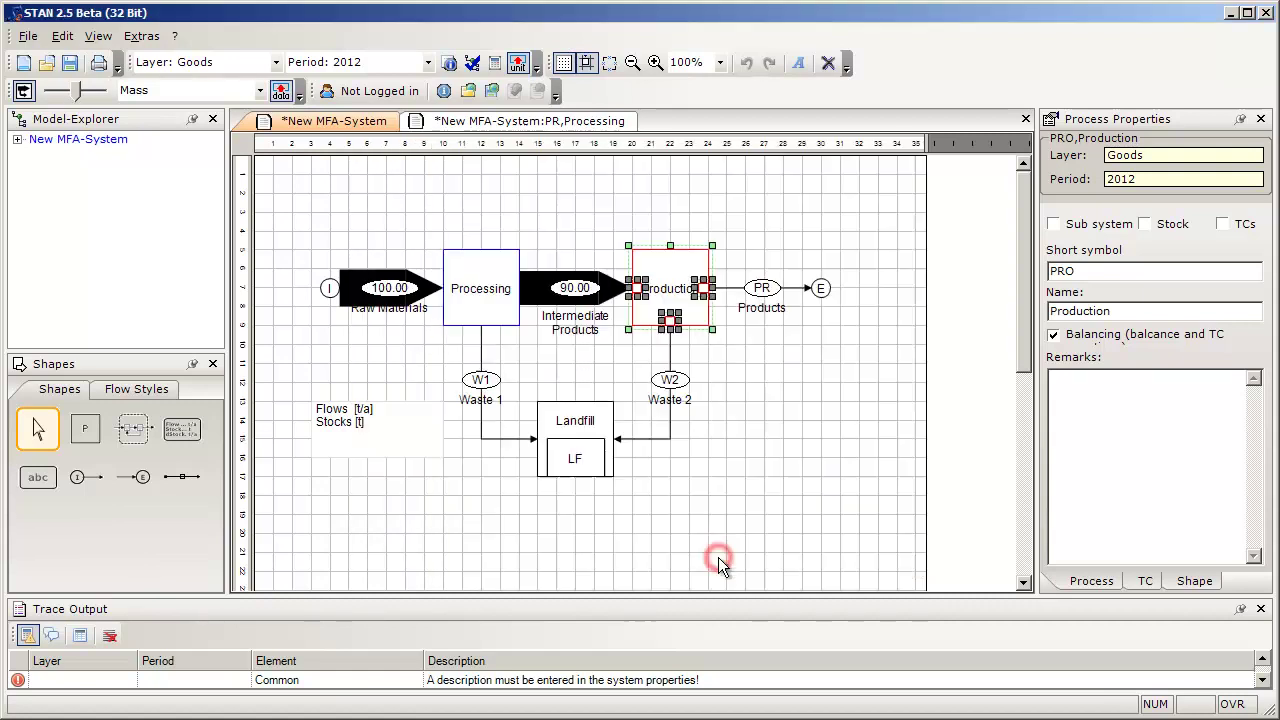
pyautogui.click(768, 445)
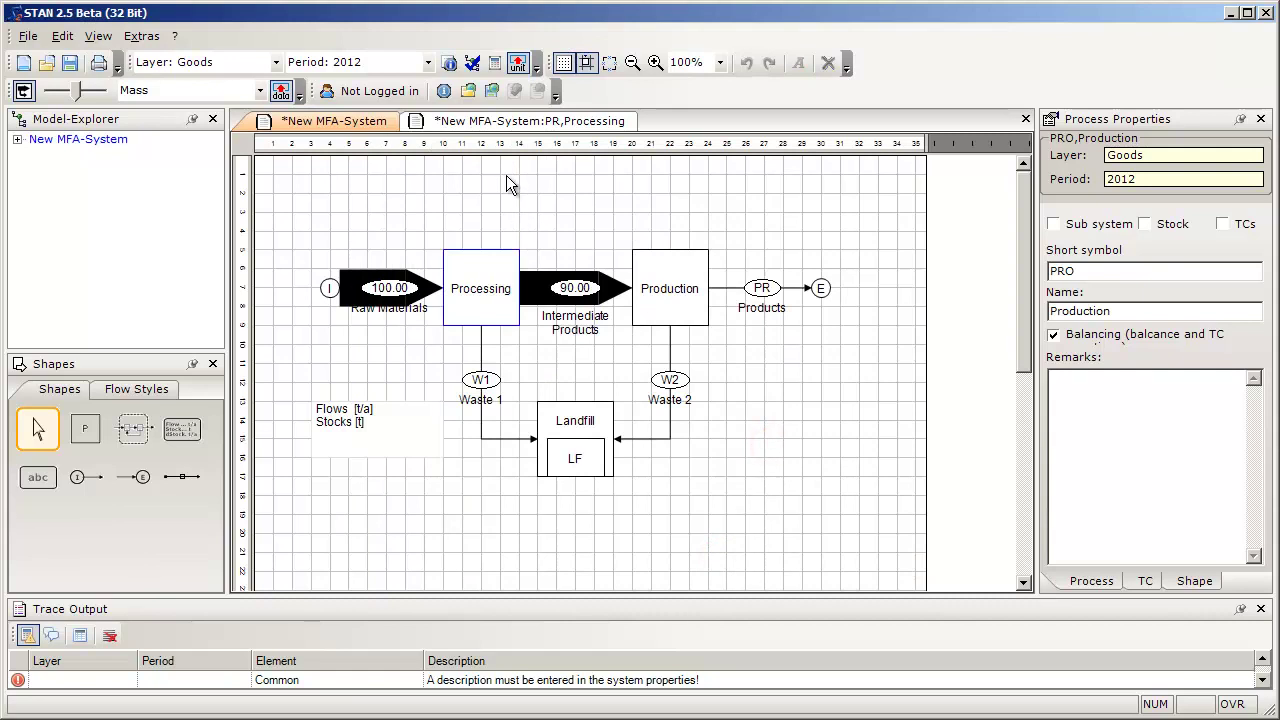
pyautogui.click(494, 62)
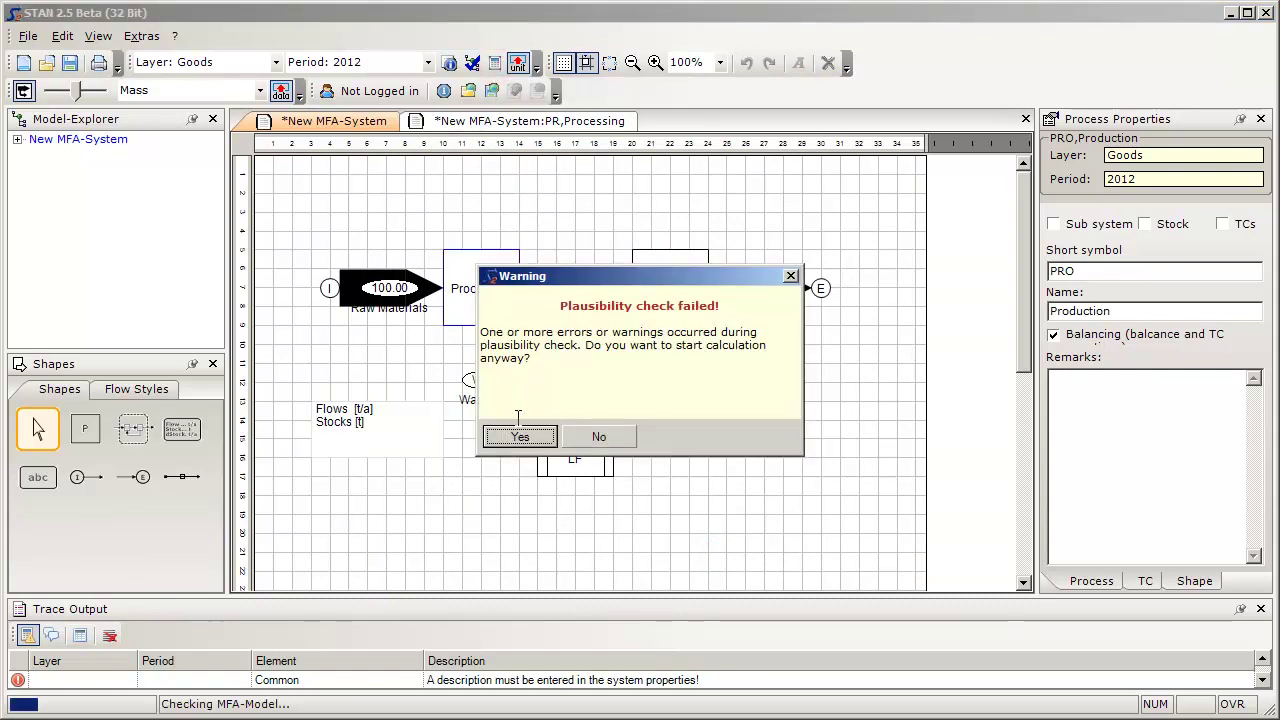
pyautogui.click(520, 436)
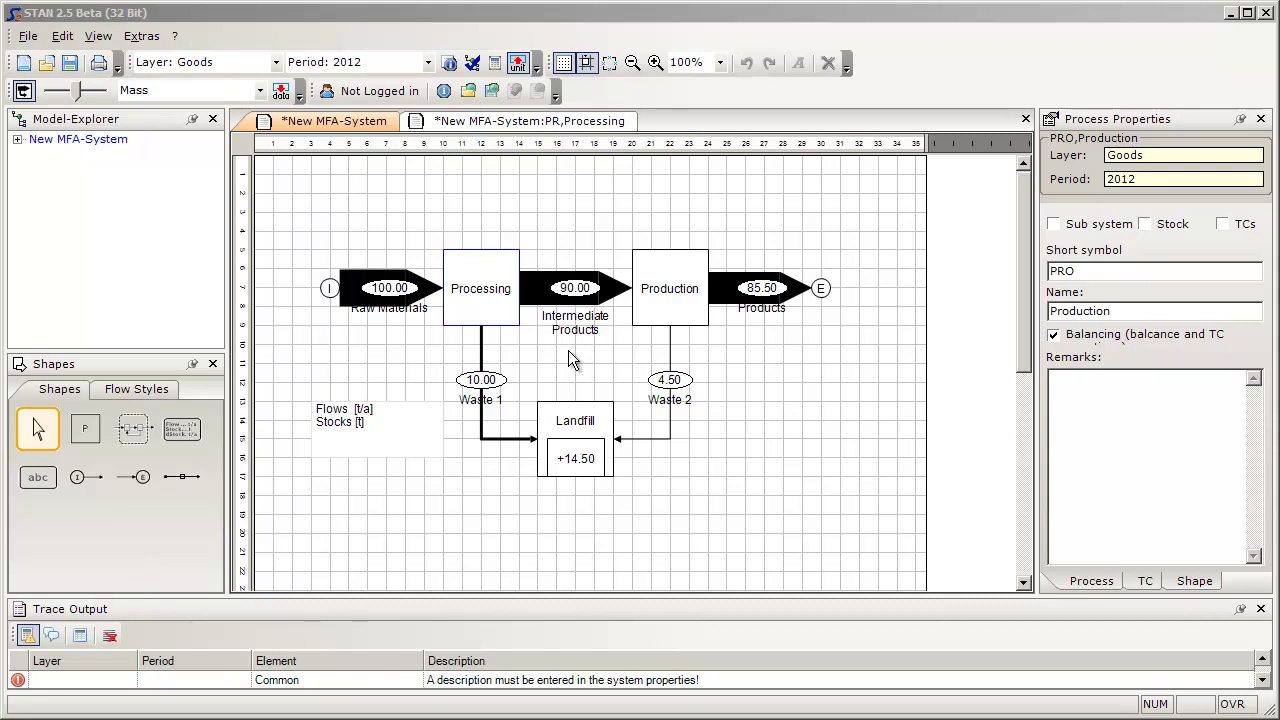
# Widen the flow properties pane and change the Raw Materials flow color to yellow-green
pyautogui.click(385, 290)
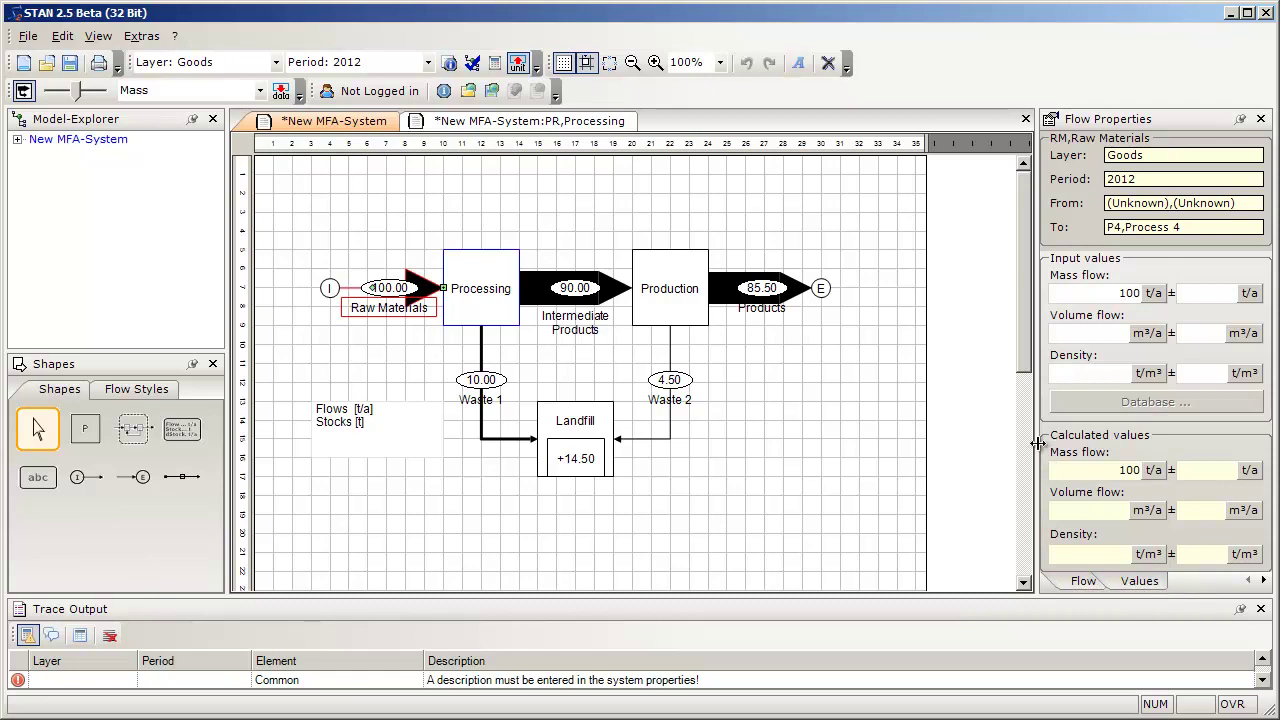
pyautogui.moveTo(1038, 443); pyautogui.dragTo(931, 451)
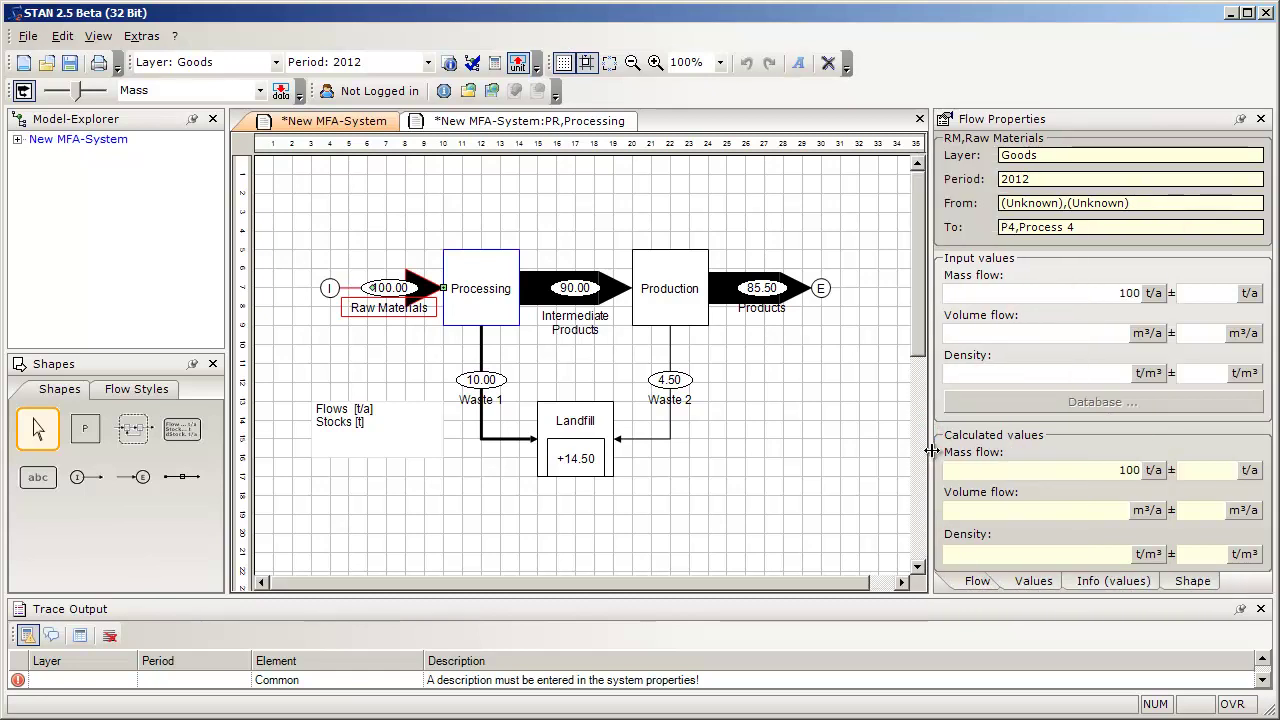
pyautogui.click(1190, 586)
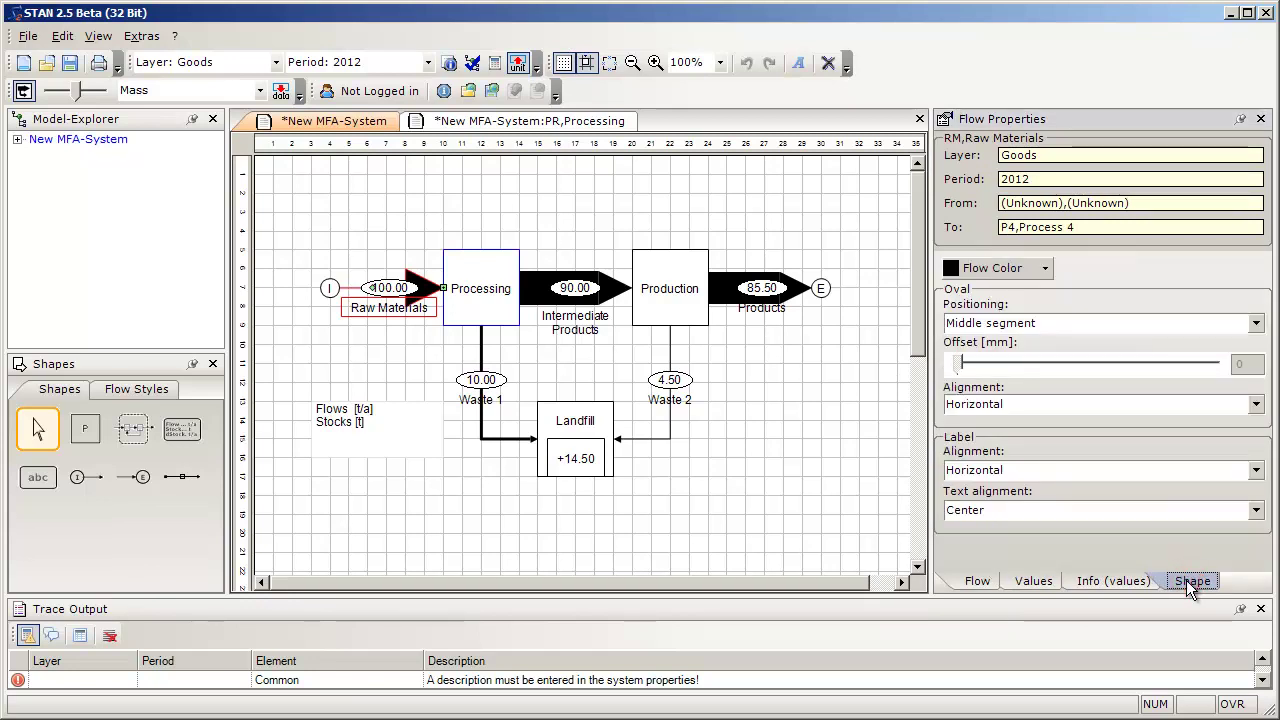
pyautogui.click(1045, 269)
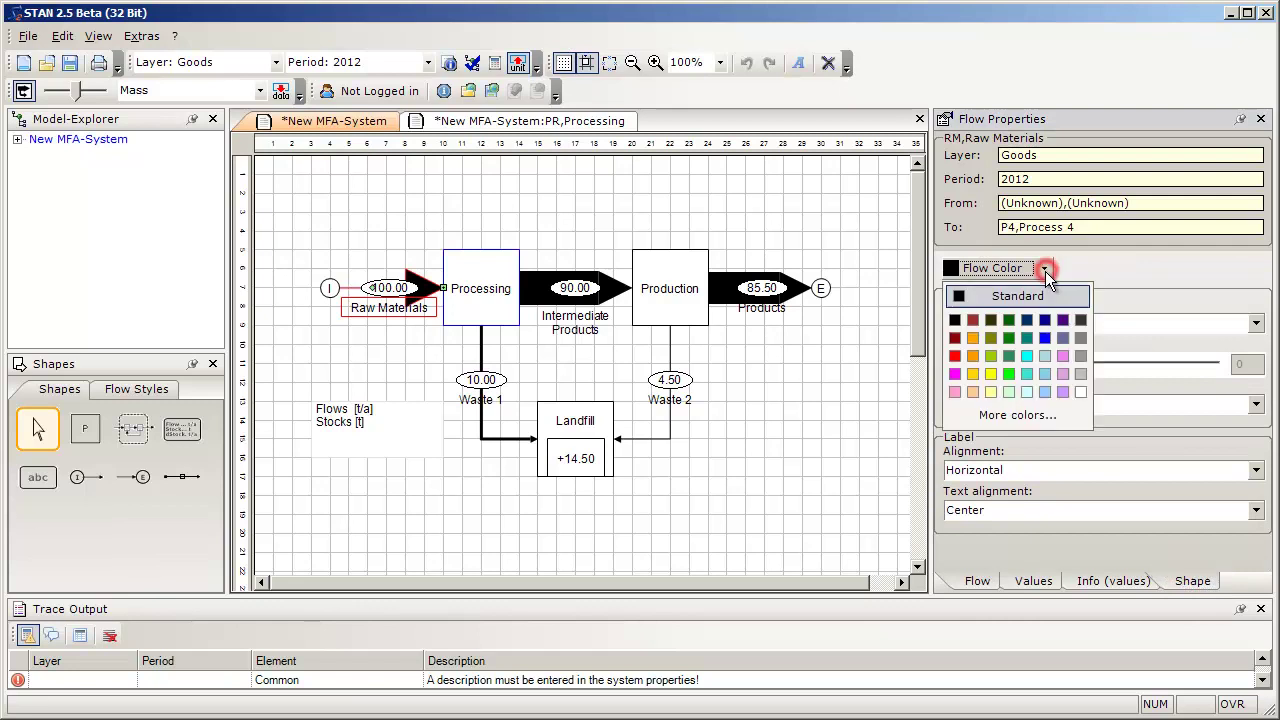
pyautogui.click(992, 355)
pyautogui.click(848, 370)
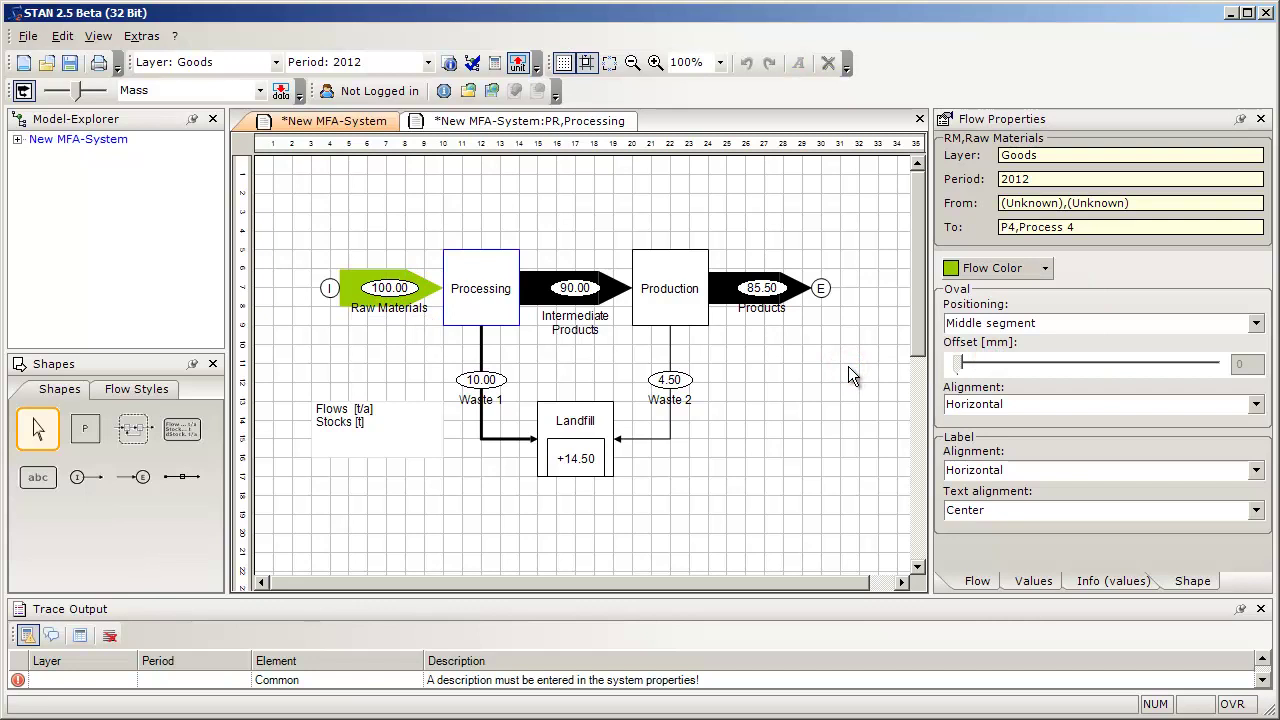
# Set the oval and label of the Waste 1 flow to vertical alignment and move the label just left of the oval
pyautogui.click(490, 392)
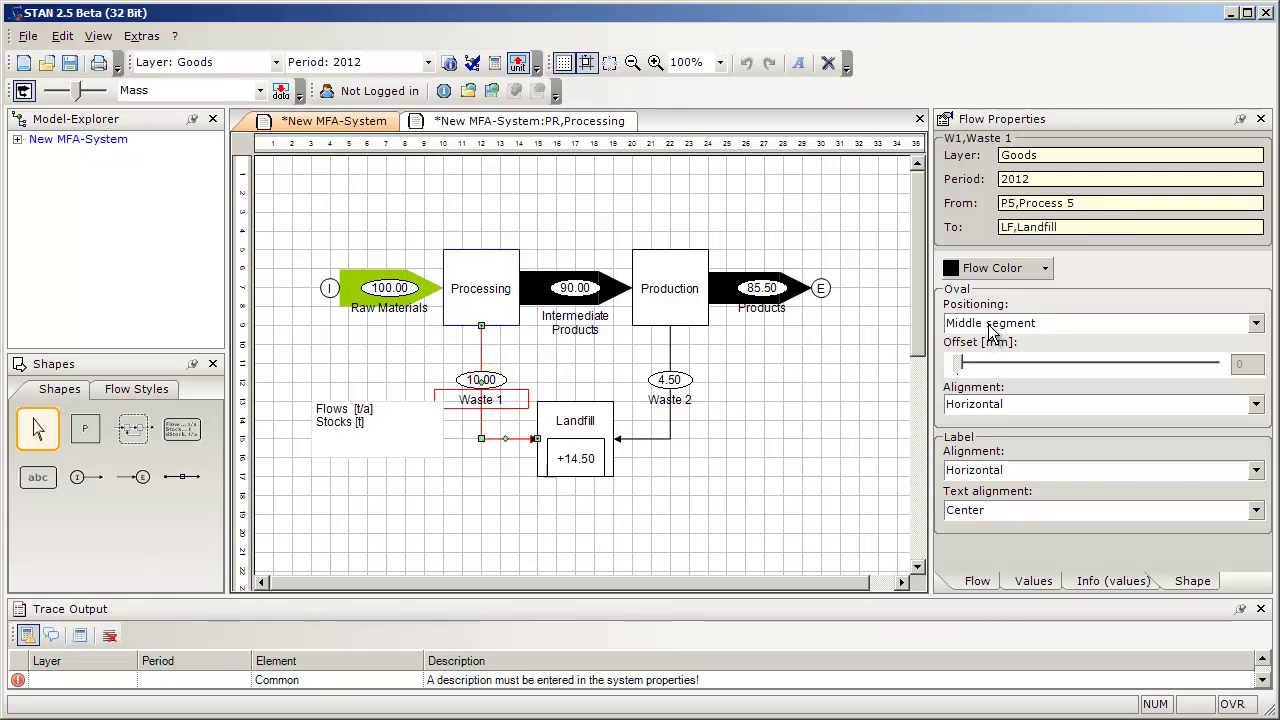
pyautogui.click(1005, 470)
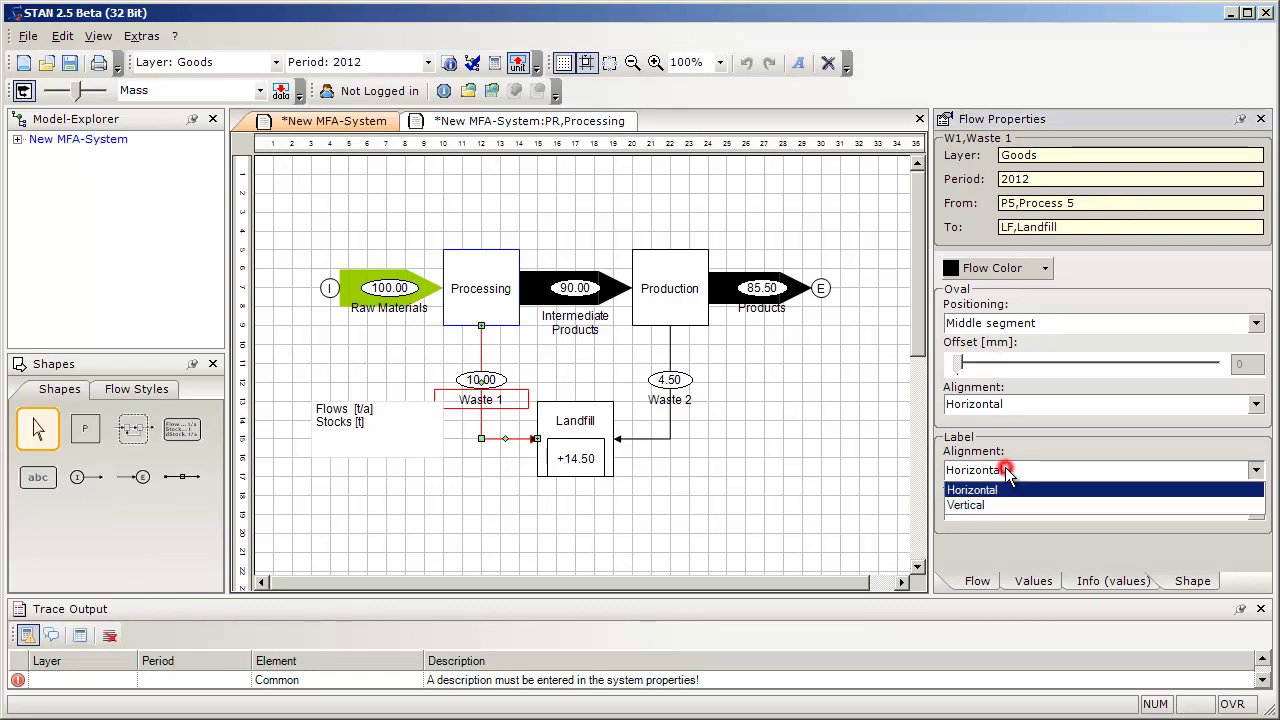
pyautogui.click(968, 506)
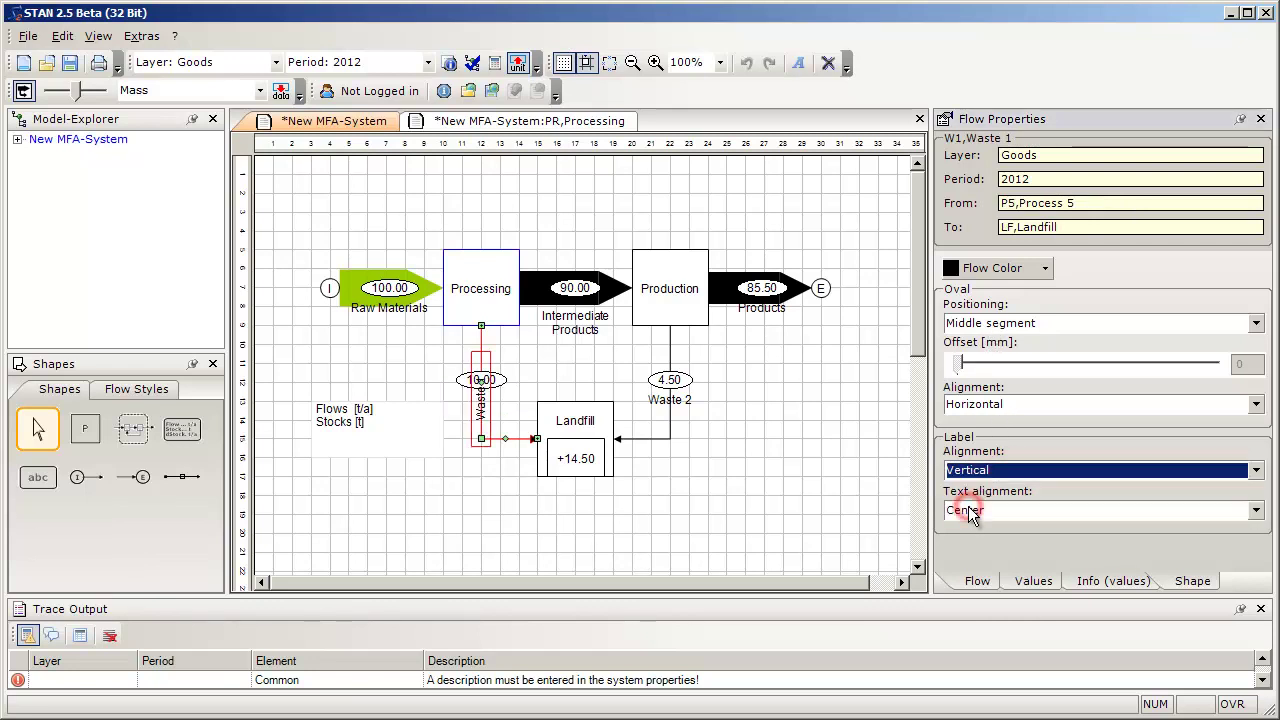
pyautogui.click(970, 511)
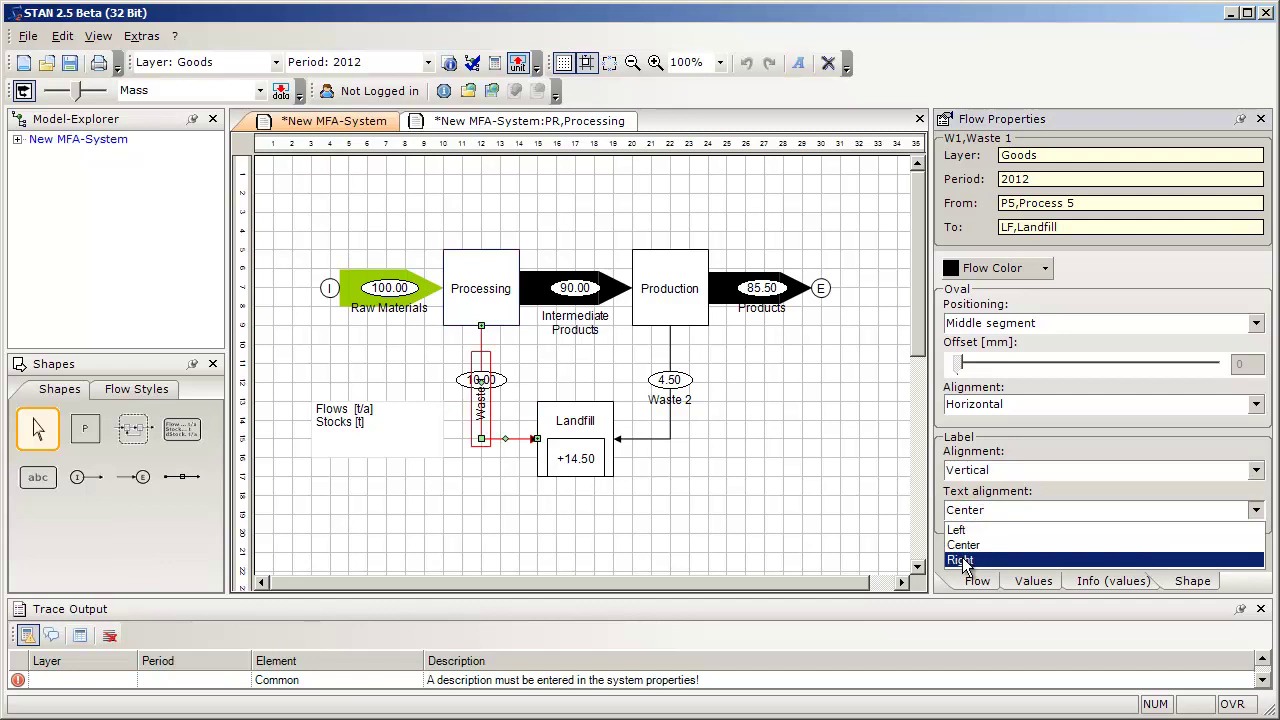
pyautogui.click(982, 412)
pyautogui.click(982, 412)
pyautogui.click(978, 444)
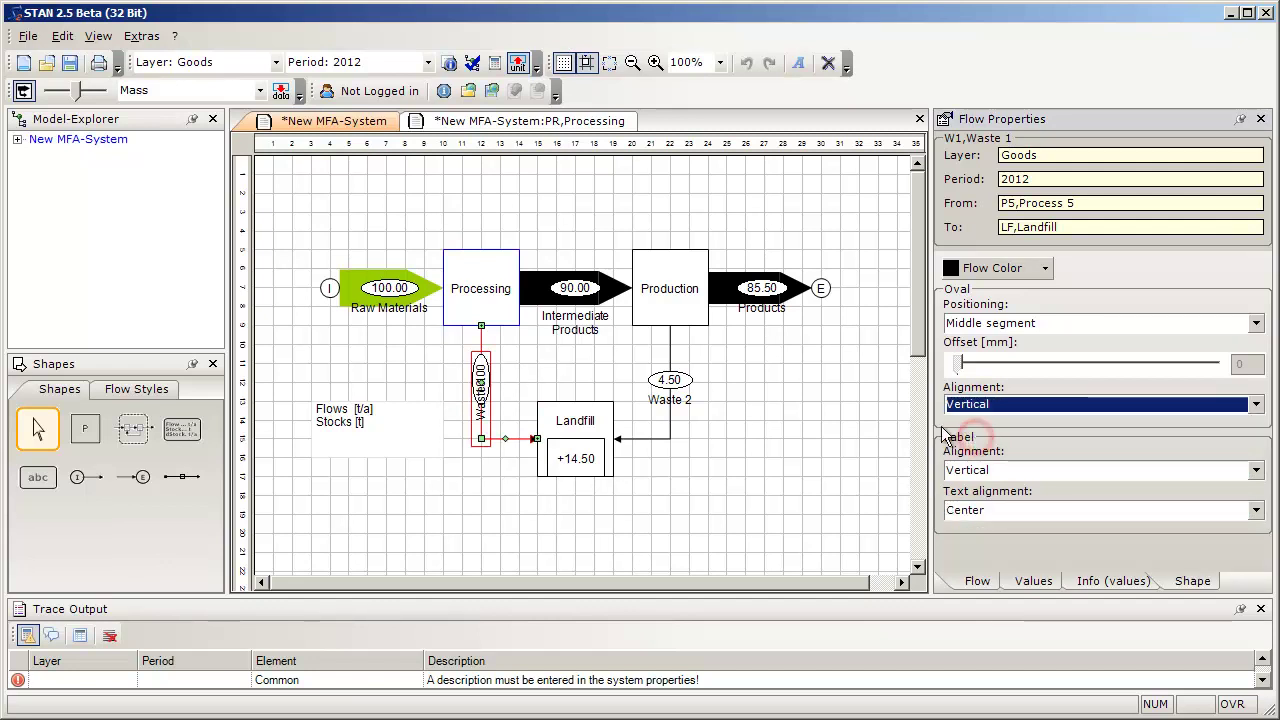
pyautogui.moveTo(481, 400); pyautogui.dragTo(462, 390)
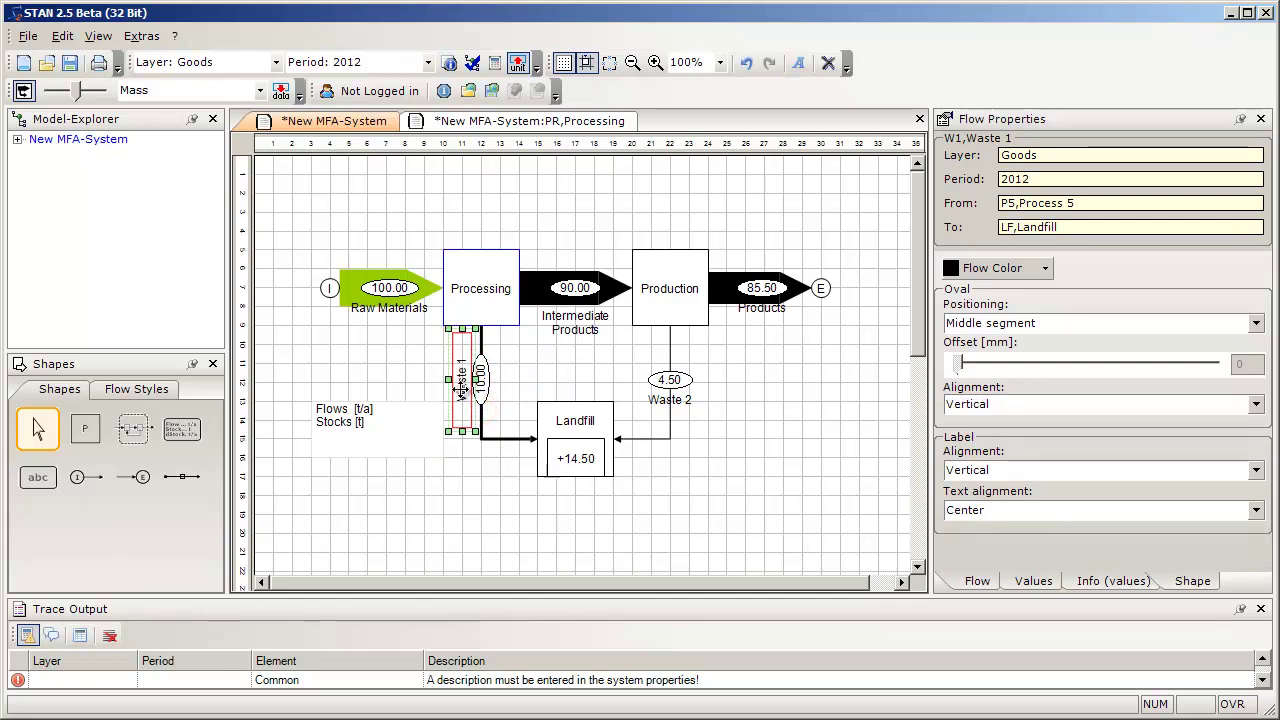
pyautogui.click(544, 381)
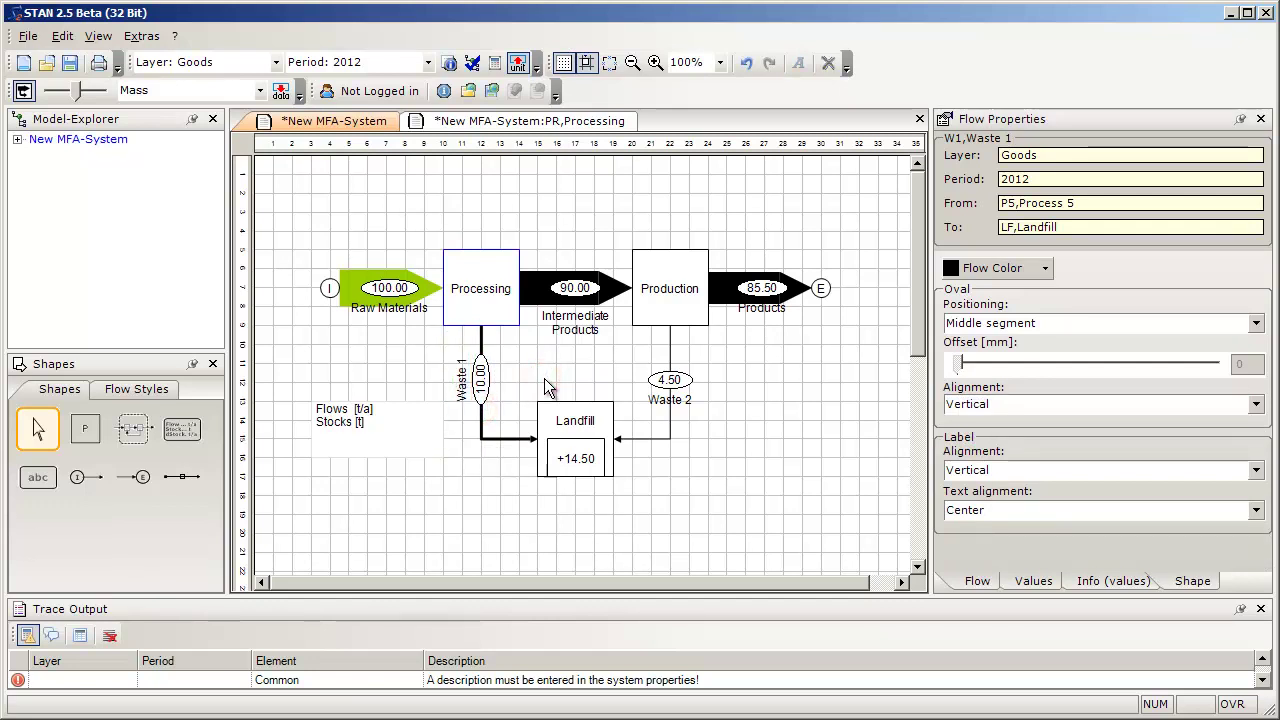
# Move the legend down below the Waste 1 flow and add a system boundary around the processes, from about 7, 4 to 27, 18 on the rulers
pyautogui.moveTo(358, 430); pyautogui.dragTo(334, 491)
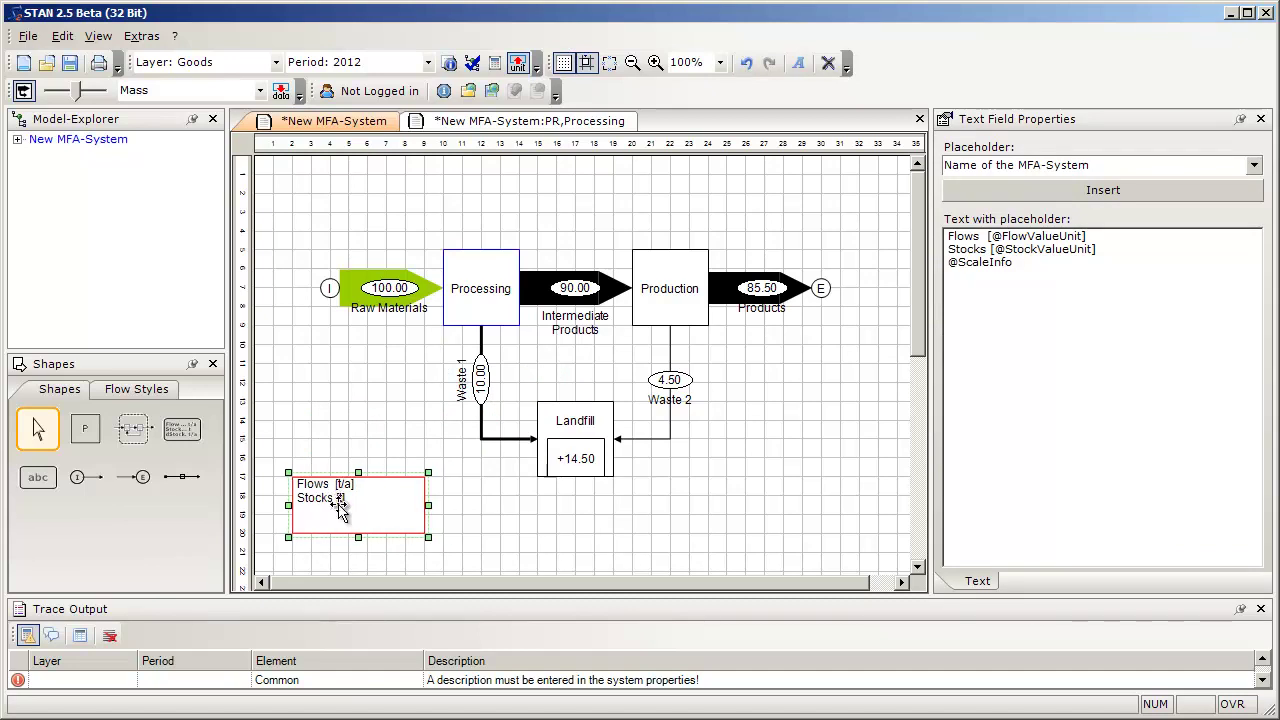
pyautogui.click(136, 438)
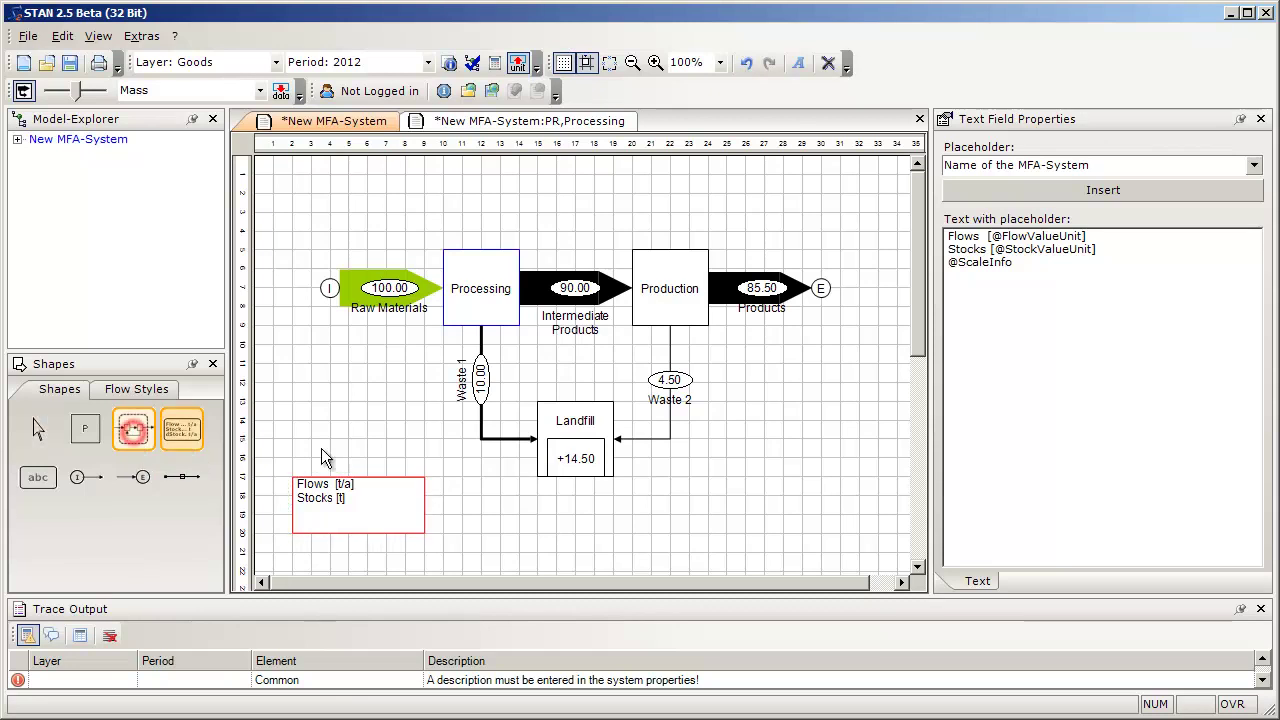
pyautogui.click(805, 210)
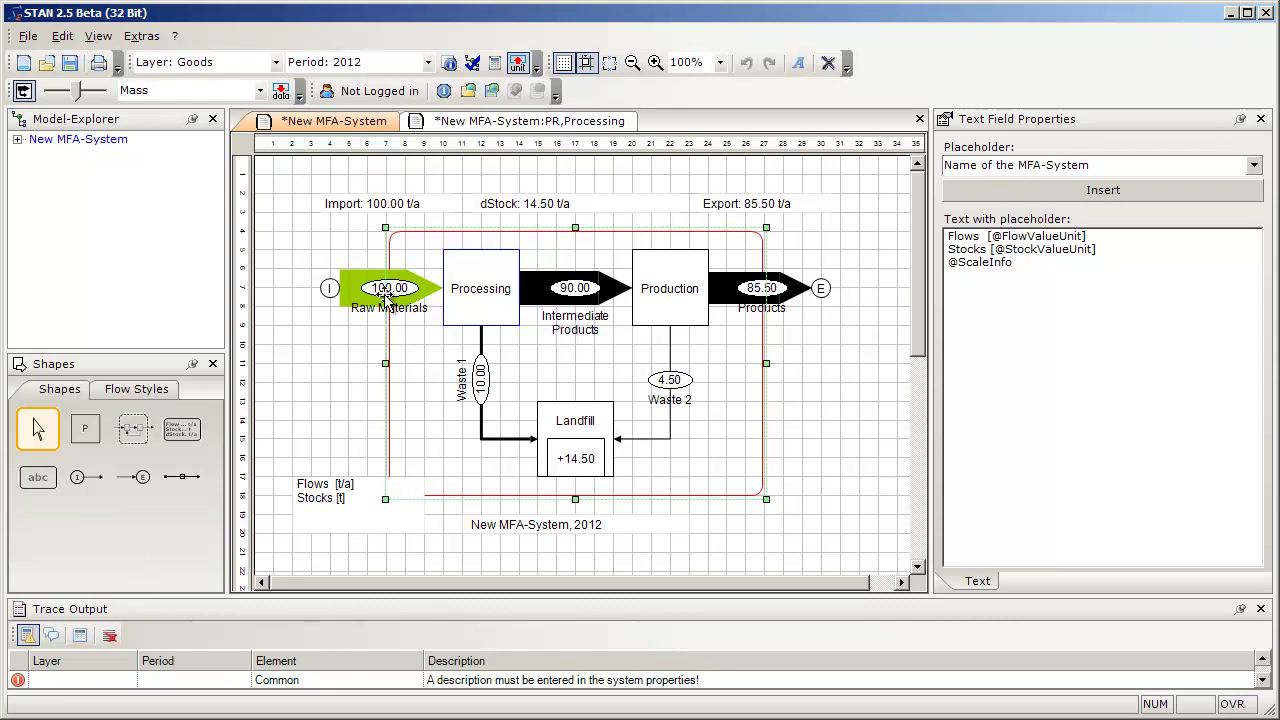
pyautogui.click(816, 422)
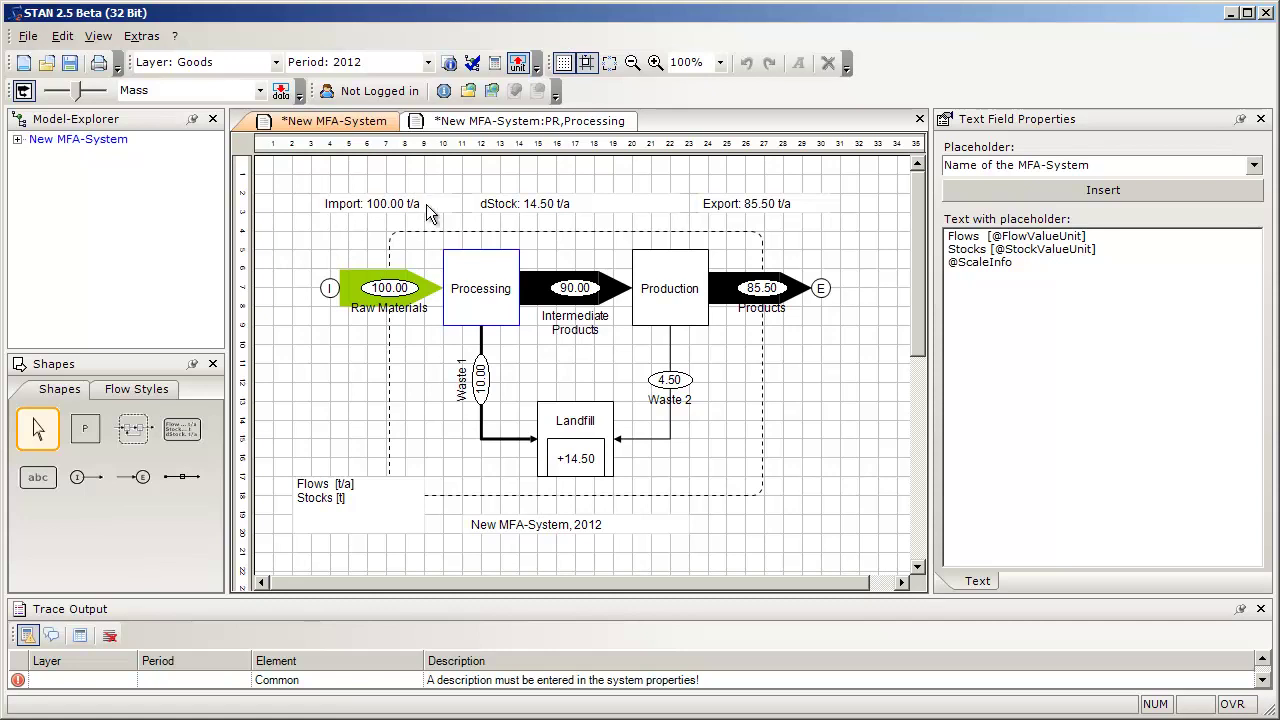
# Center the dStock text above the boundary, and place the legend below its left part and the system name text below its right part
pyautogui.click(572, 205)
pyautogui.moveTo(600, 204)
pyautogui.mouseDown()
pyautogui.moveTo(677, 204)
pyautogui.moveTo(573, 203)
pyautogui.moveTo(610, 203)
pyautogui.mouseUp()
pyautogui.moveTo(563, 530); pyautogui.dragTo(704, 517)
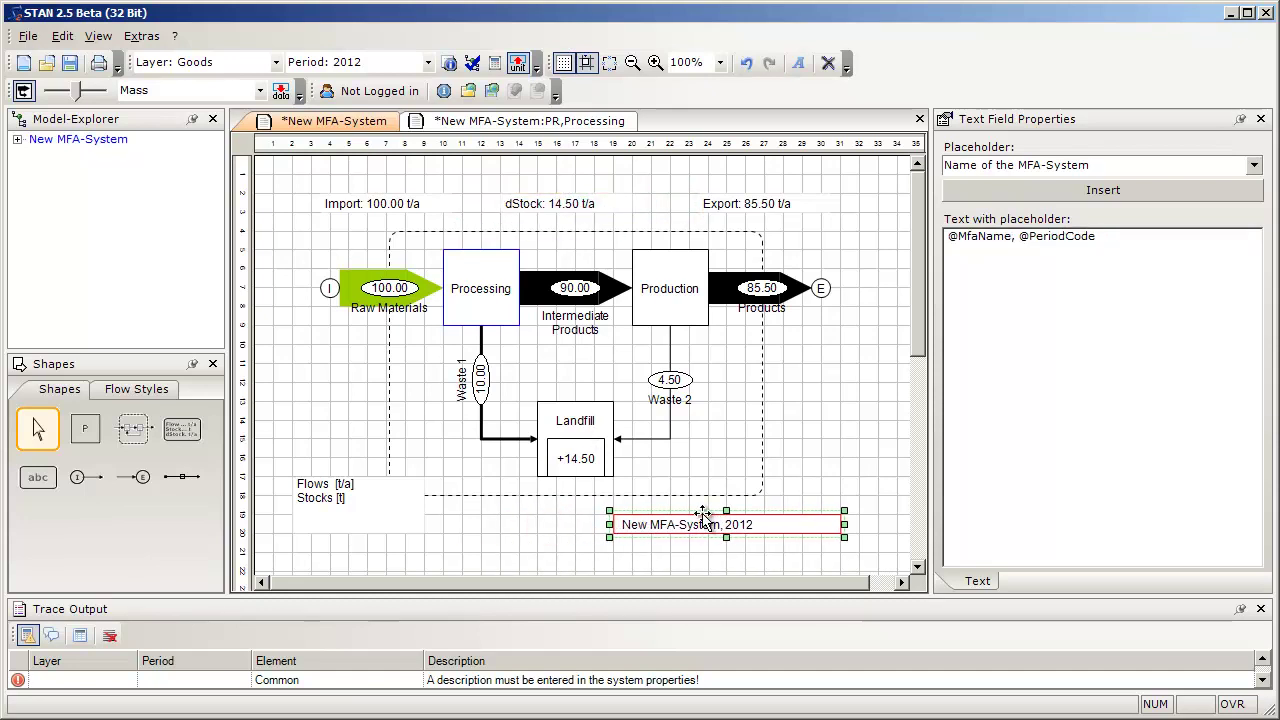
pyautogui.moveTo(350, 499); pyautogui.dragTo(468, 537)
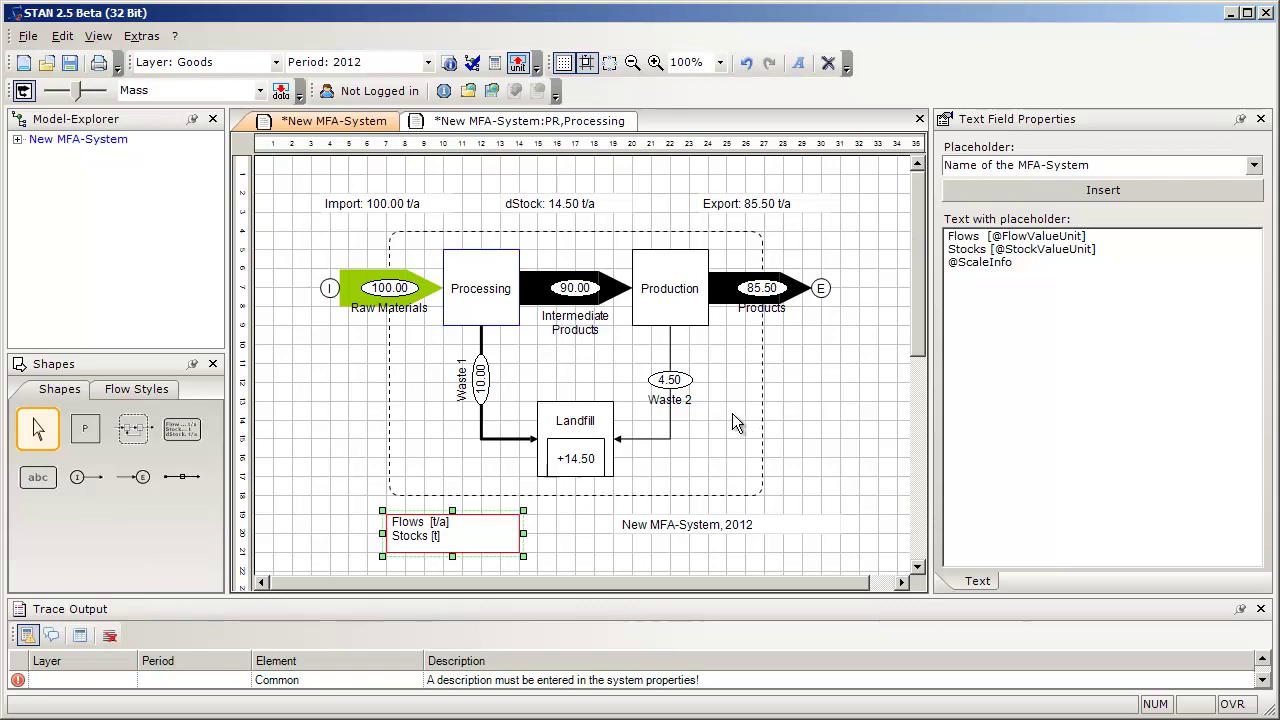
# Hide the grid and shrink the drawing area to about 34 wide by 24 high on the rulers, just around the diagram
pyautogui.click(564, 64)
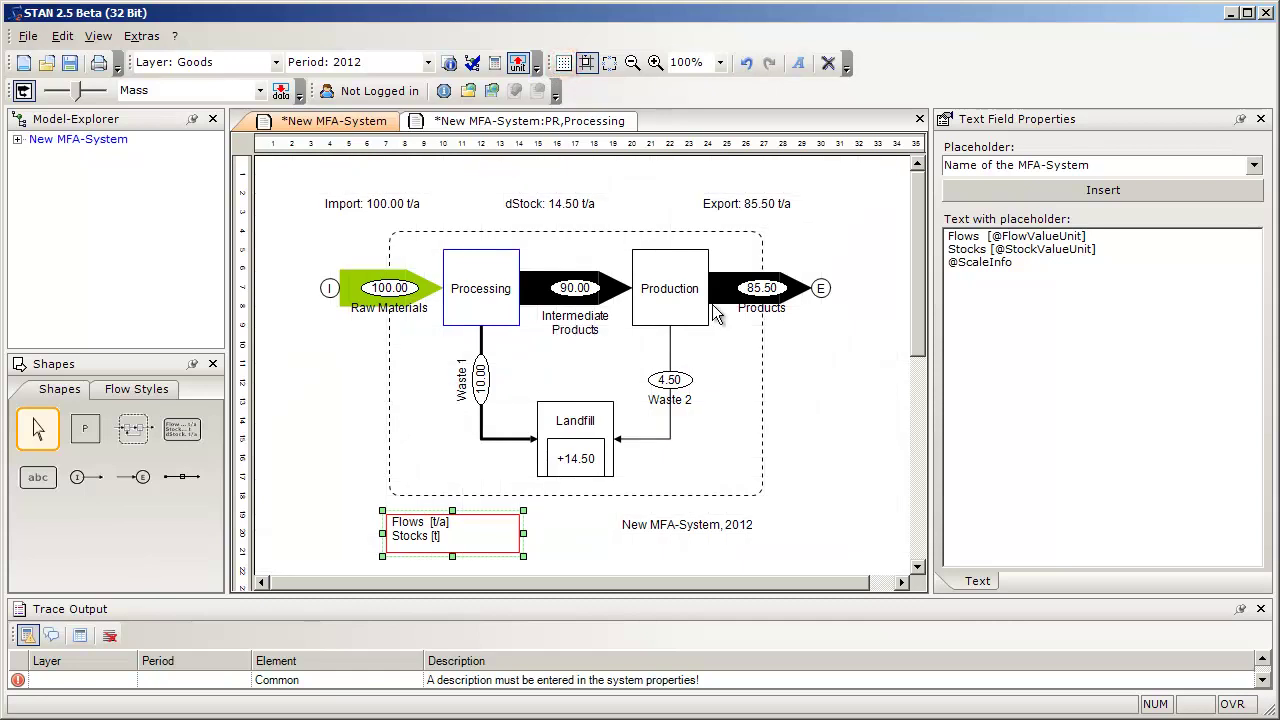
pyautogui.click(632, 63)
pyautogui.click(632, 63)
pyautogui.click(632, 63)
pyautogui.click(632, 63)
pyautogui.click(631, 64)
pyautogui.click(630, 65)
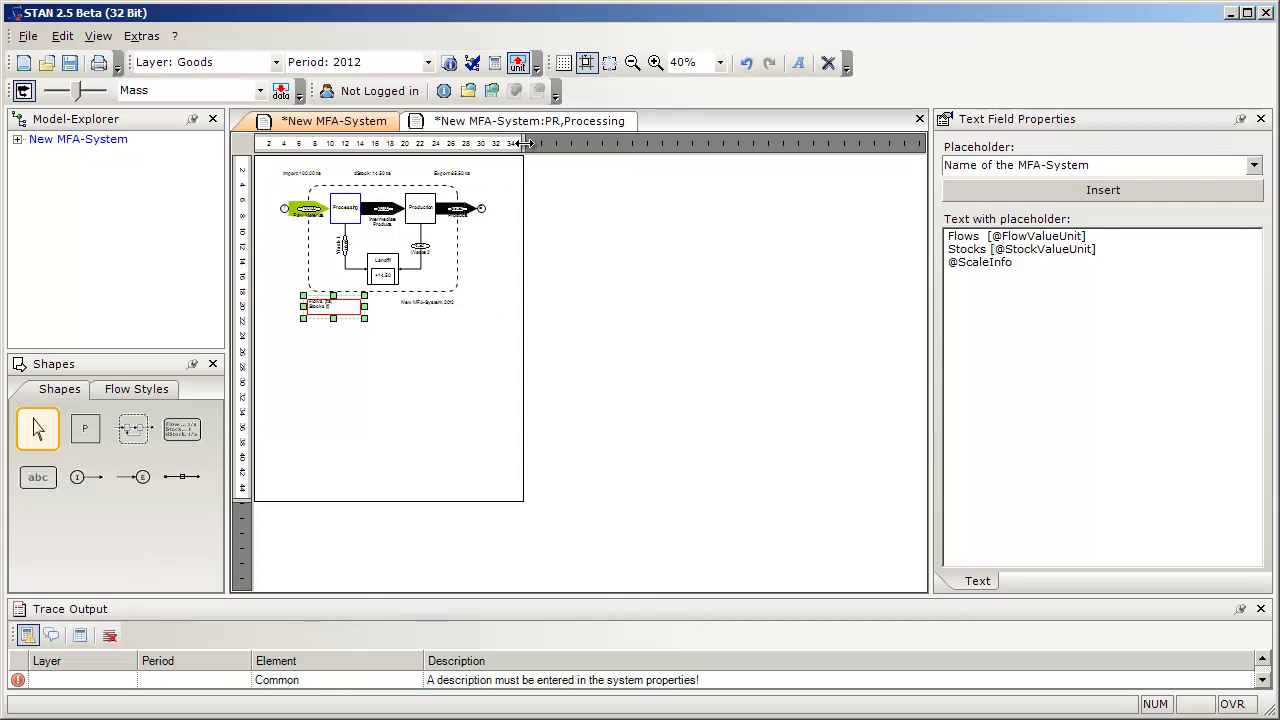
pyautogui.moveTo(524, 143); pyautogui.dragTo(510, 144)
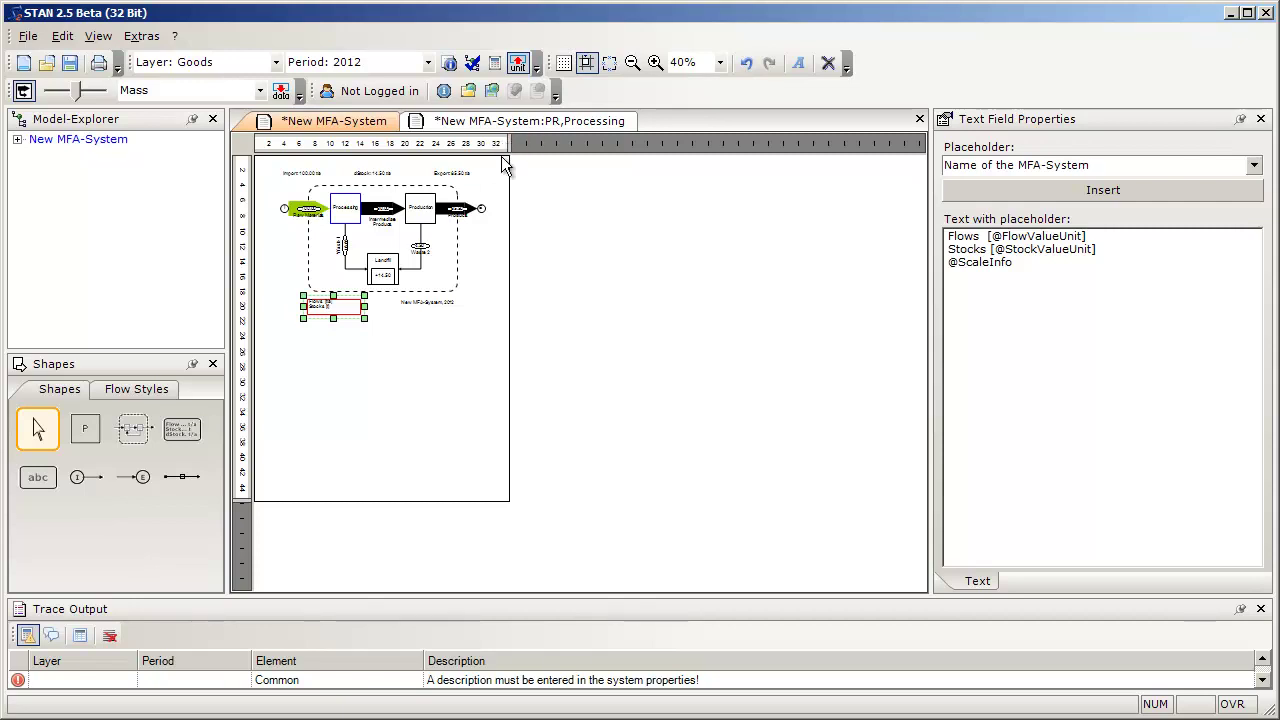
pyautogui.moveTo(244, 497); pyautogui.dragTo(245, 336)
pyautogui.click(274, 284)
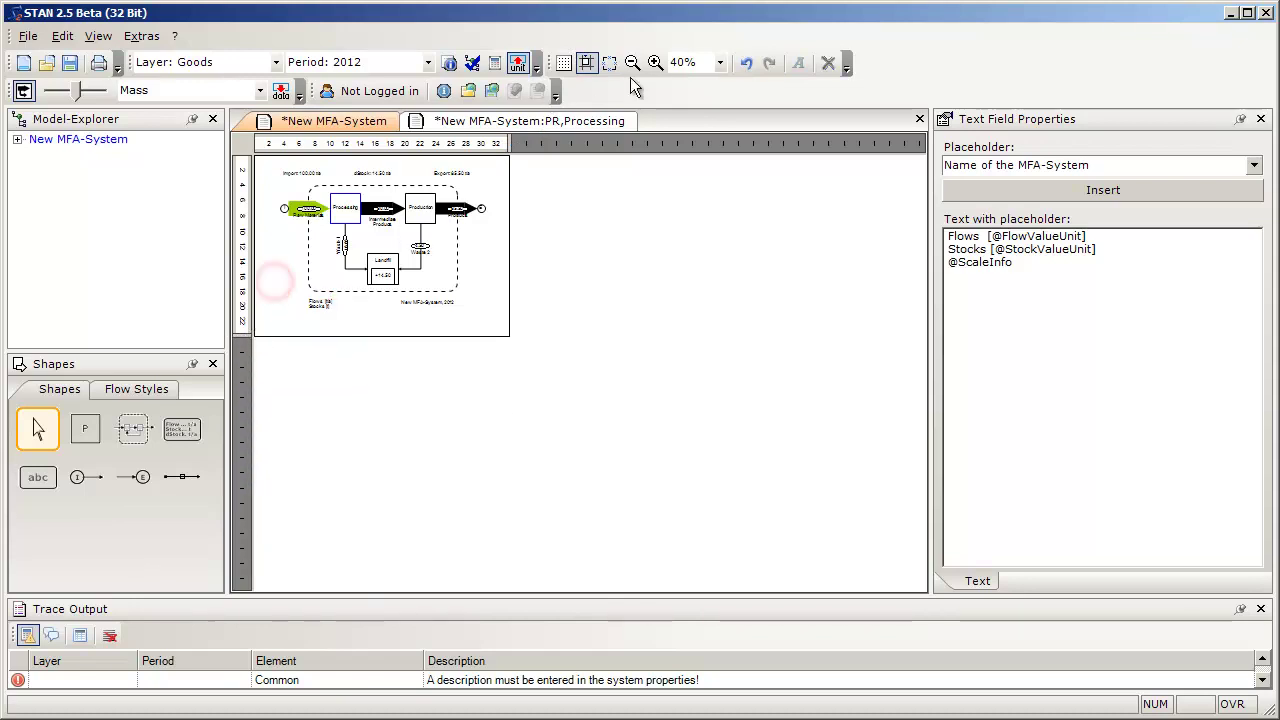
pyautogui.click(719, 62)
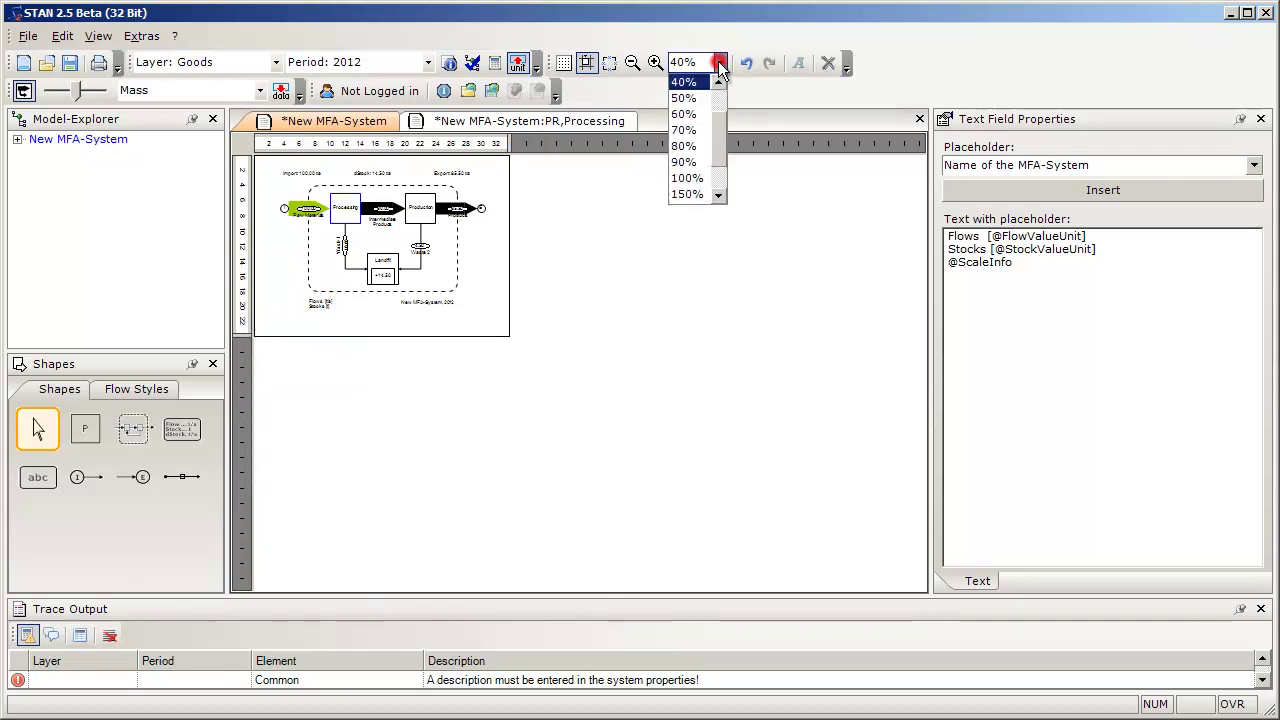
pyautogui.click(690, 178)
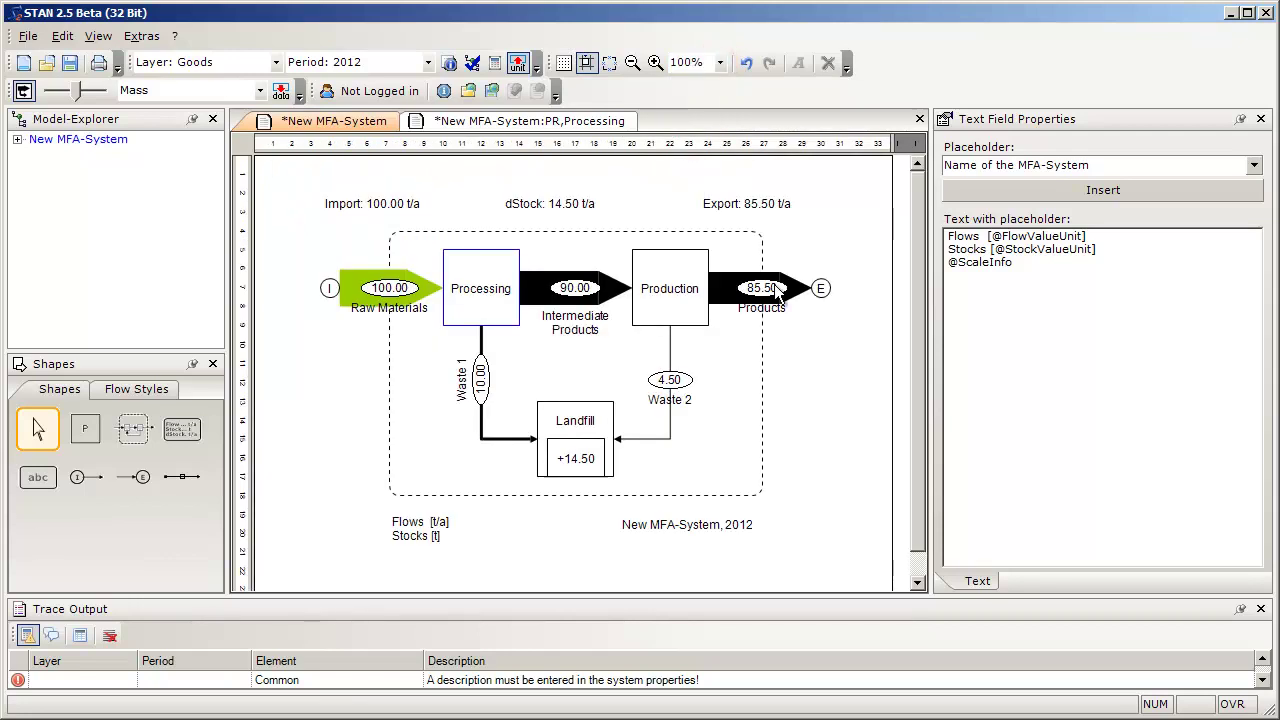